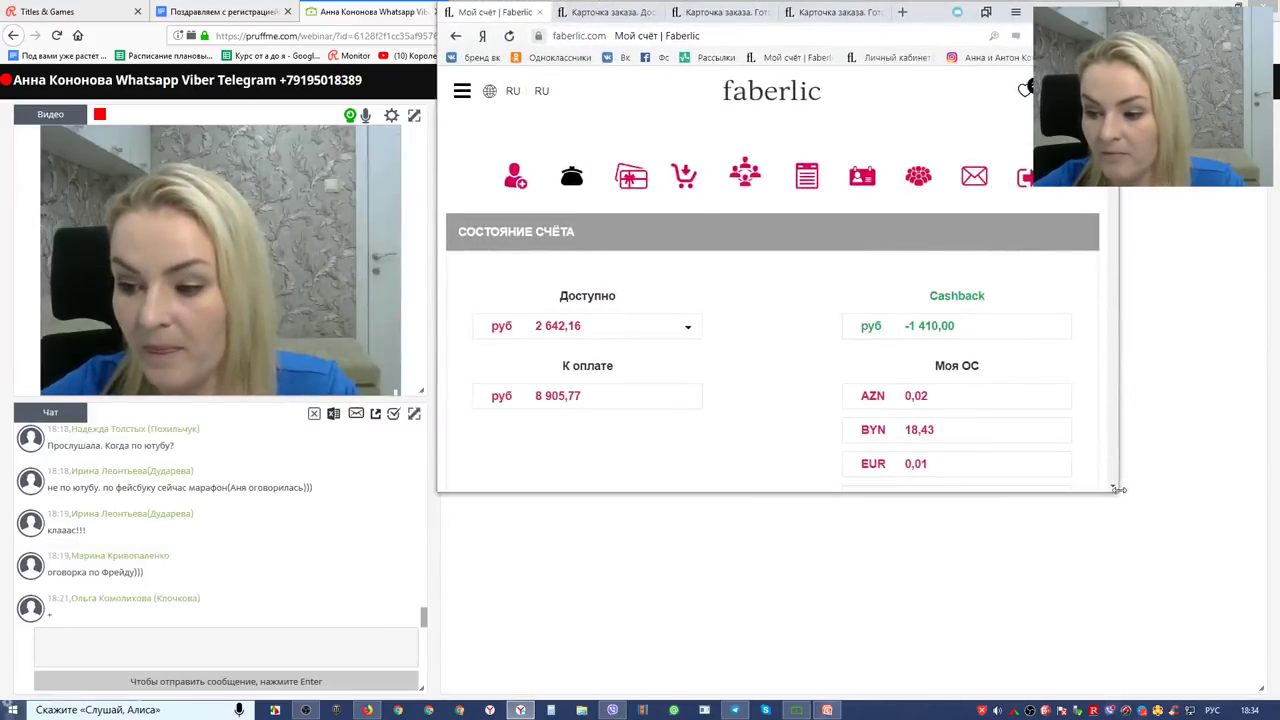
# Step: Enlarge the Faberlic browser window and maximize it, with the account page returned to its beginning
pyautogui.moveTo(1075, 495); pyautogui.dragTo(1085, 692)
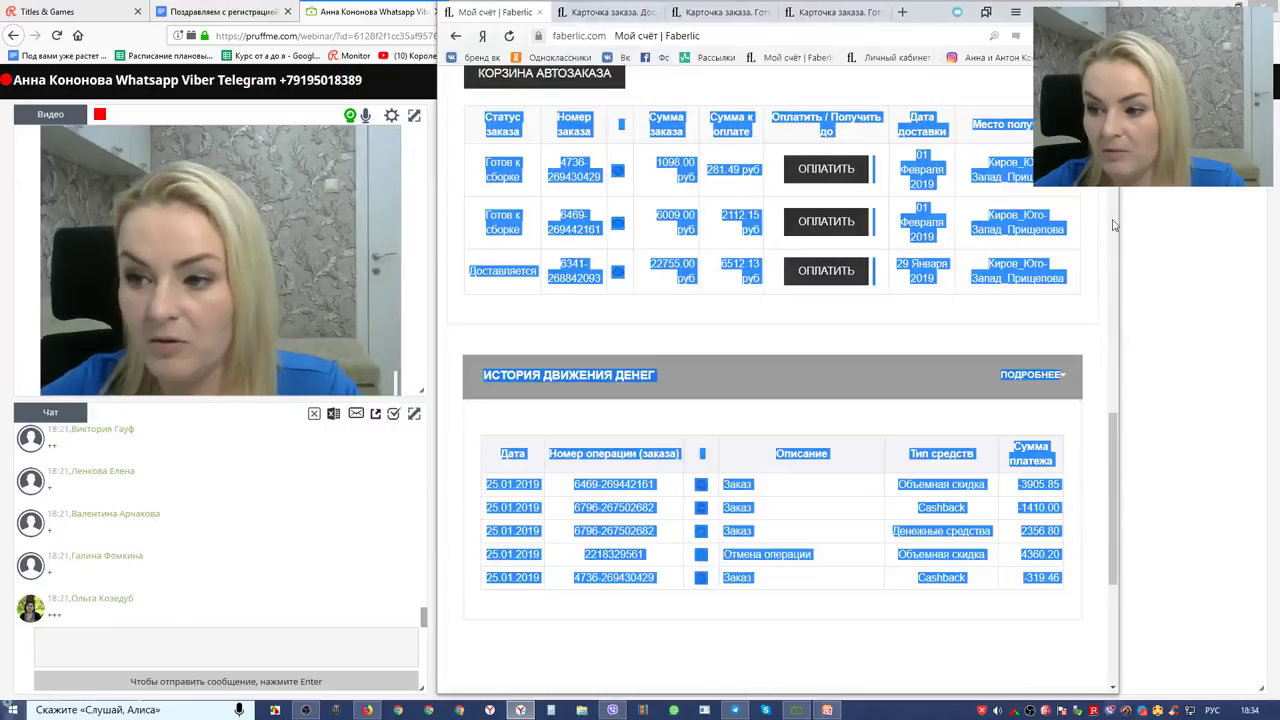
pyautogui.moveTo(1145, 231); pyautogui.dragTo(1274, 228)
pyautogui.click(1057, 457)
pyautogui.scroll(10, 1057, 457)
pyautogui.scroll(3, 1059, 457)
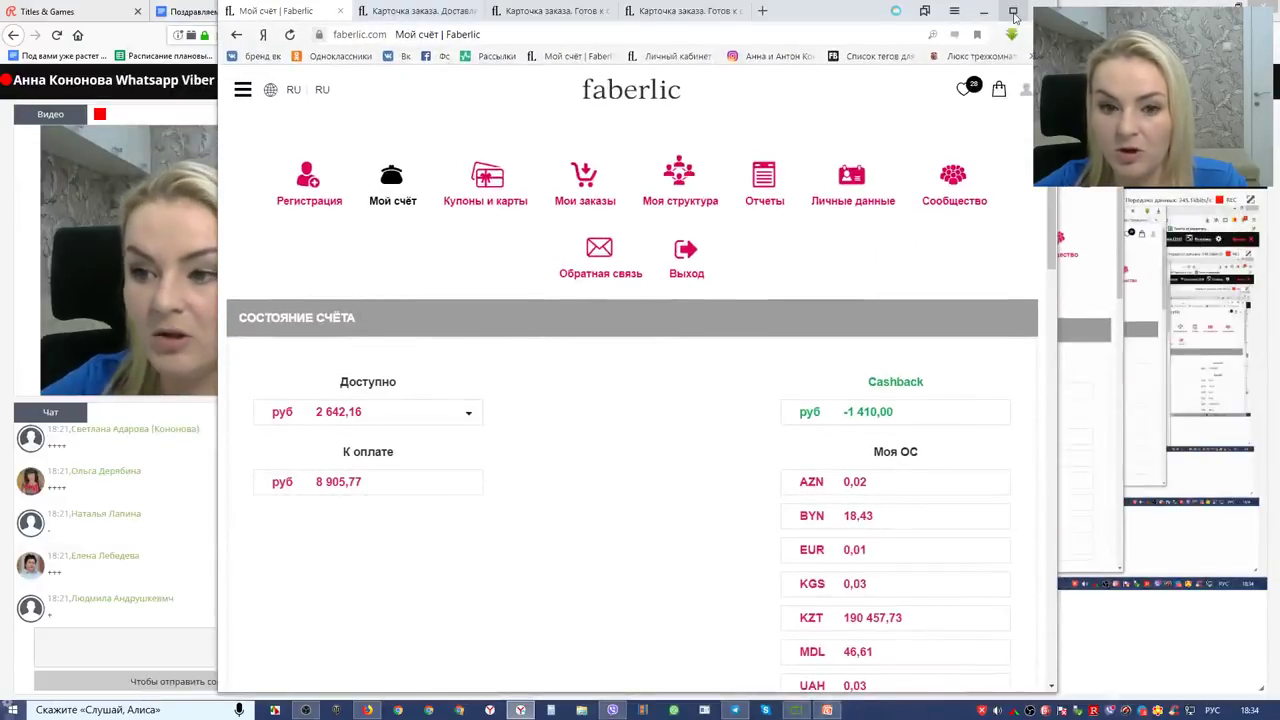
pyautogui.click(1013, 12)
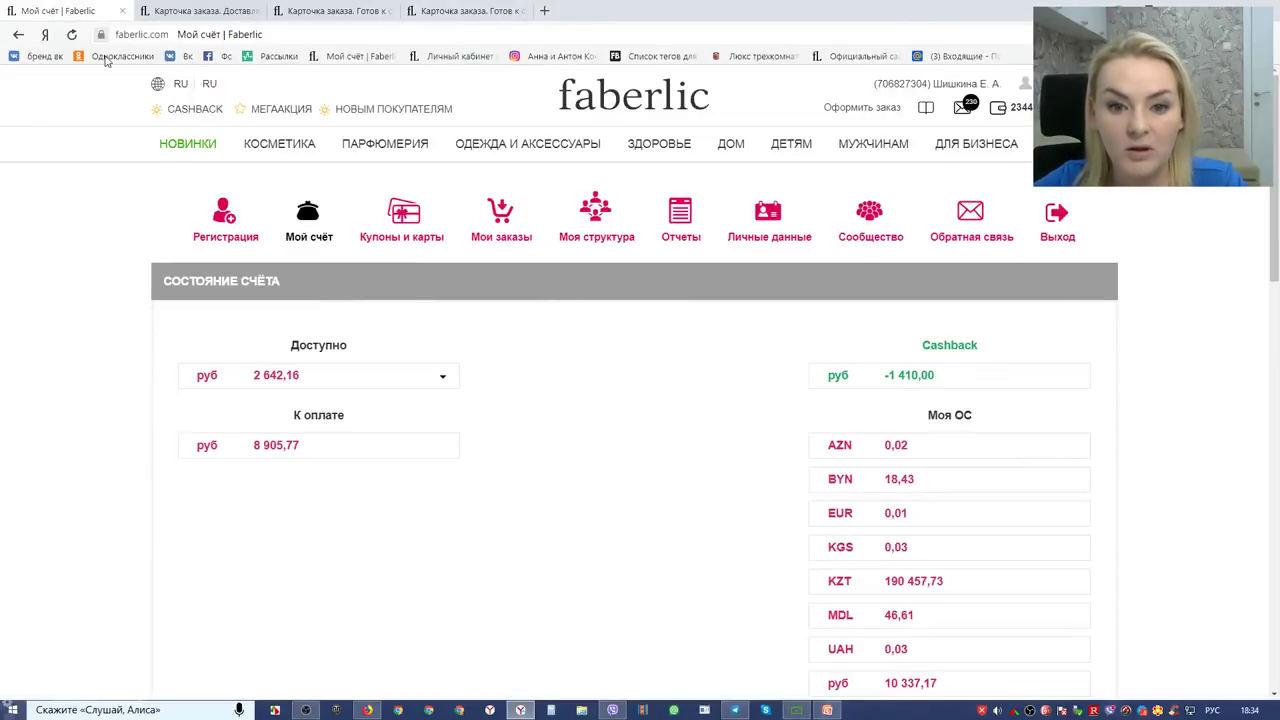
# Step: Reload the account page and close the three order card pages, keeping only Мой счёт open
pyautogui.click(71, 34)
pyautogui.click(249, 11)
pyautogui.click(249, 11)
pyautogui.click(249, 11)
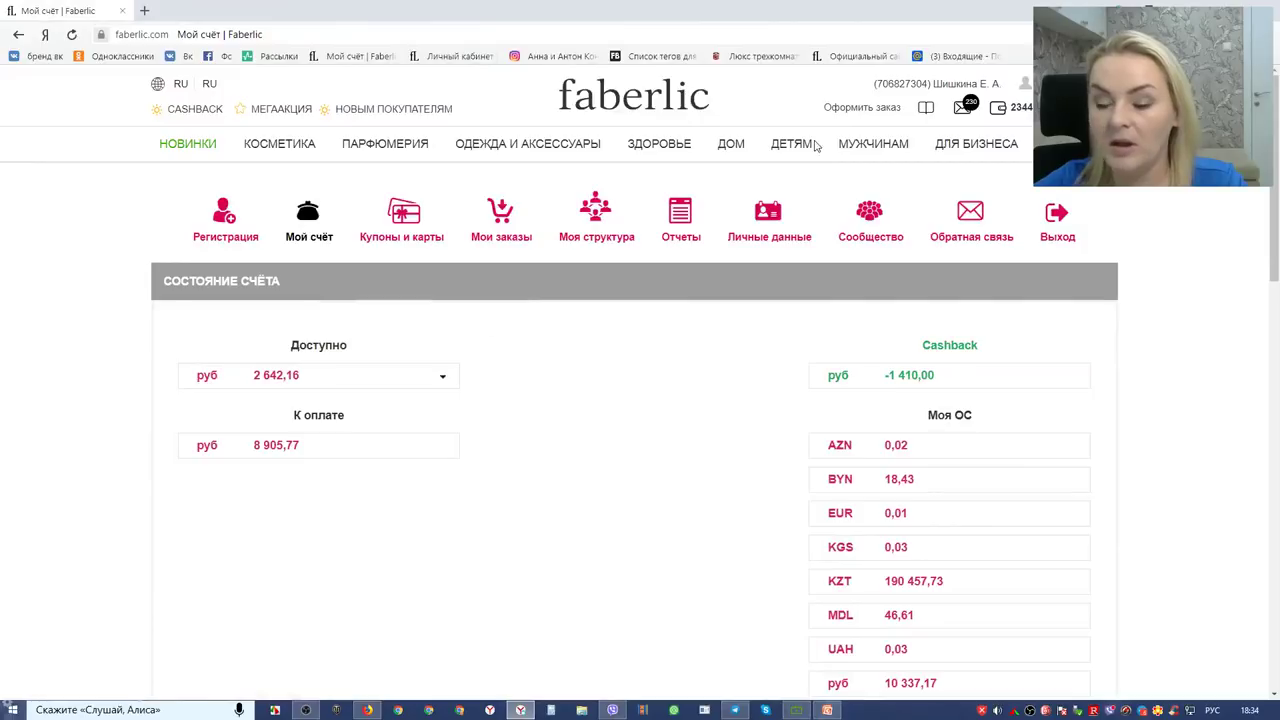
# Step: Open the Личный кабинет page and look over its cashback and Мои заказы sections
pyautogui.click(1000, 300)
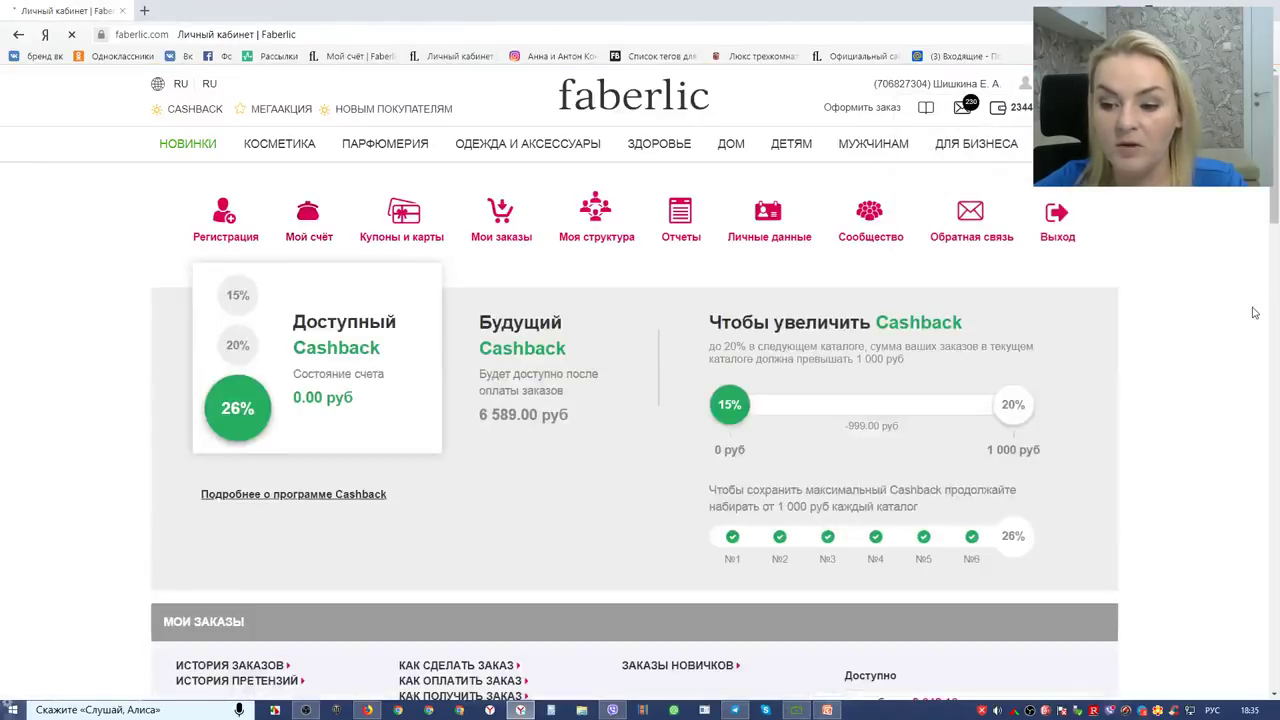
pyautogui.scroll(-2, 690, 405)
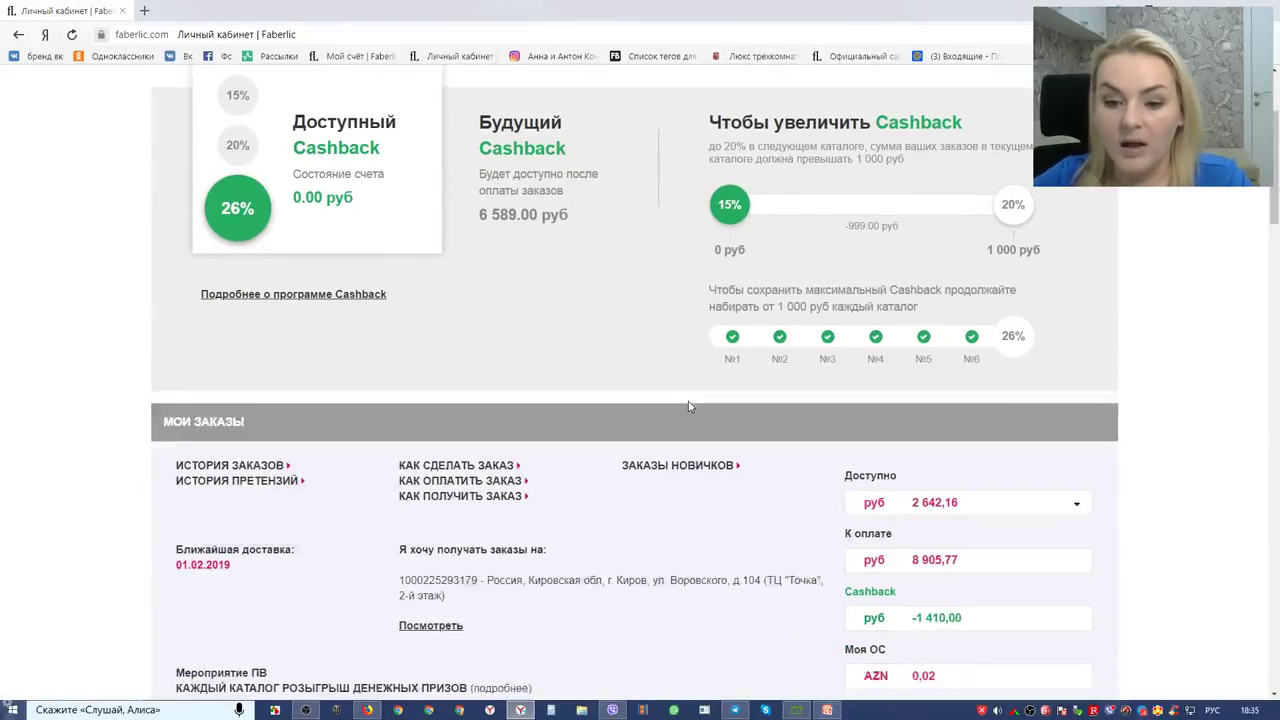
pyautogui.scroll(2, 688, 406)
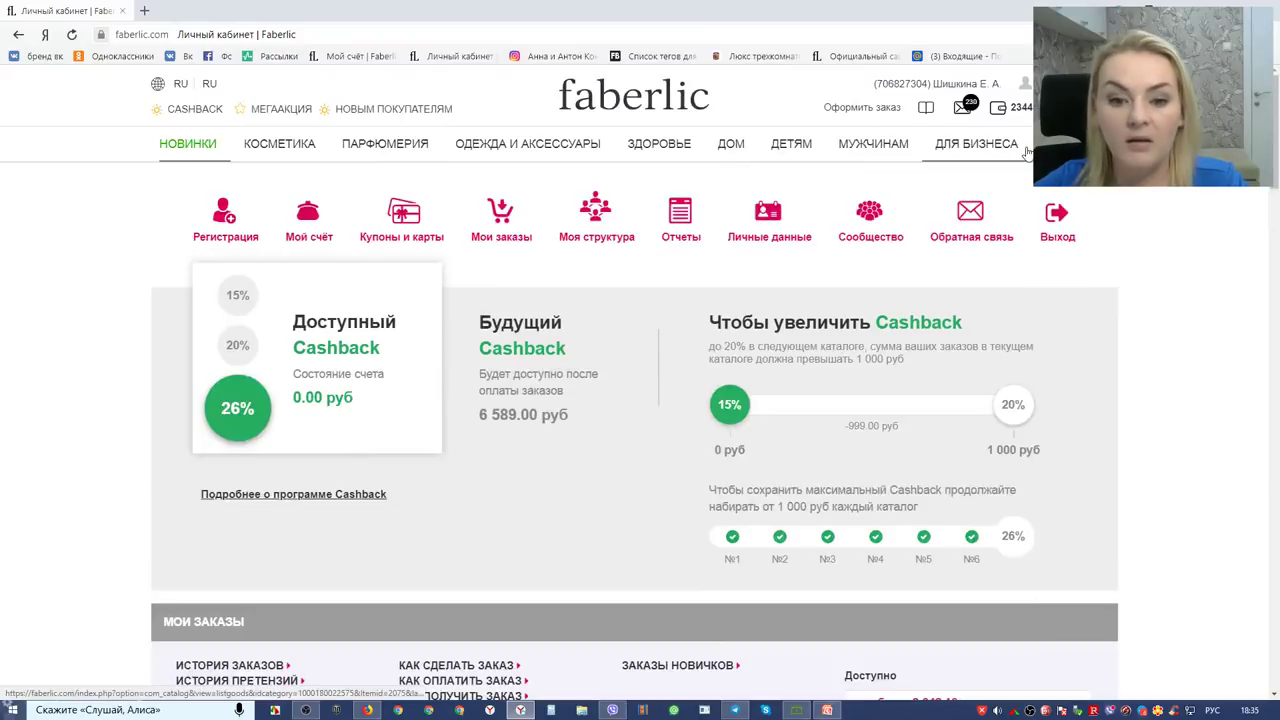
# Step: Open the Косметика catalogue and go to the product page of the Beauty café gift set
pyautogui.moveTo(1027, 150)
pyautogui.moveTo(294, 150)
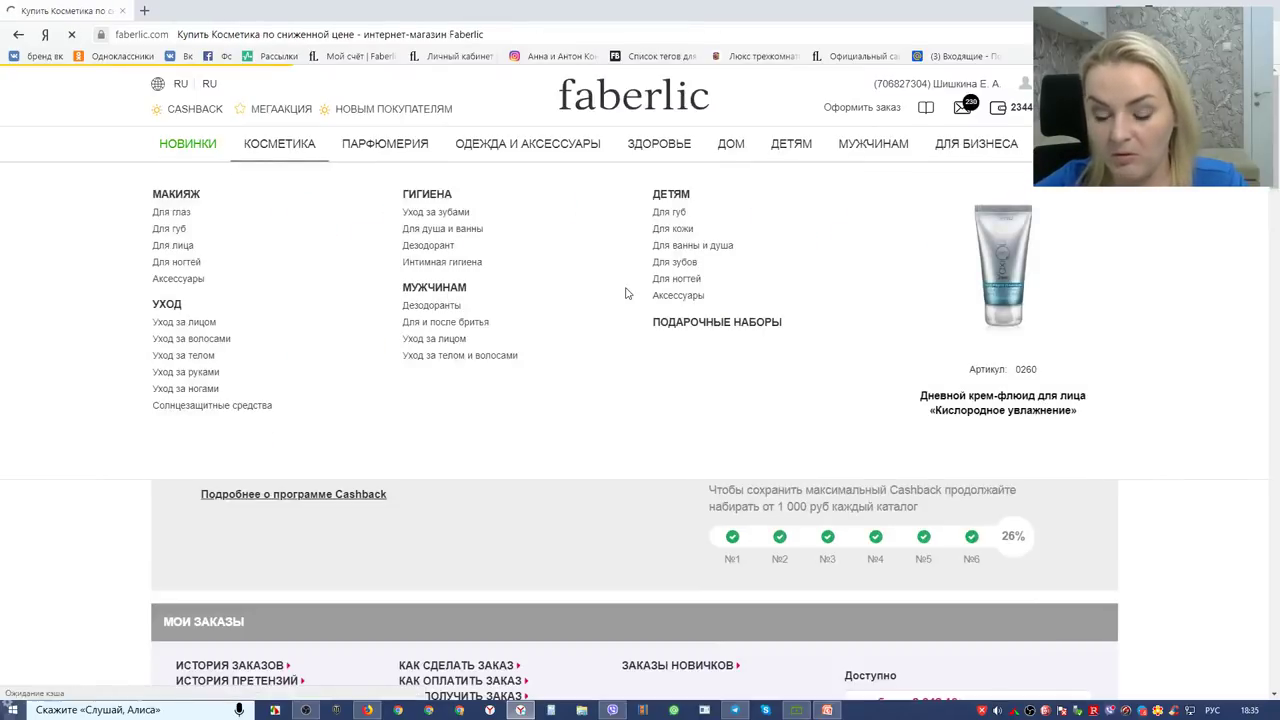
pyautogui.scroll(-5, 802, 487)
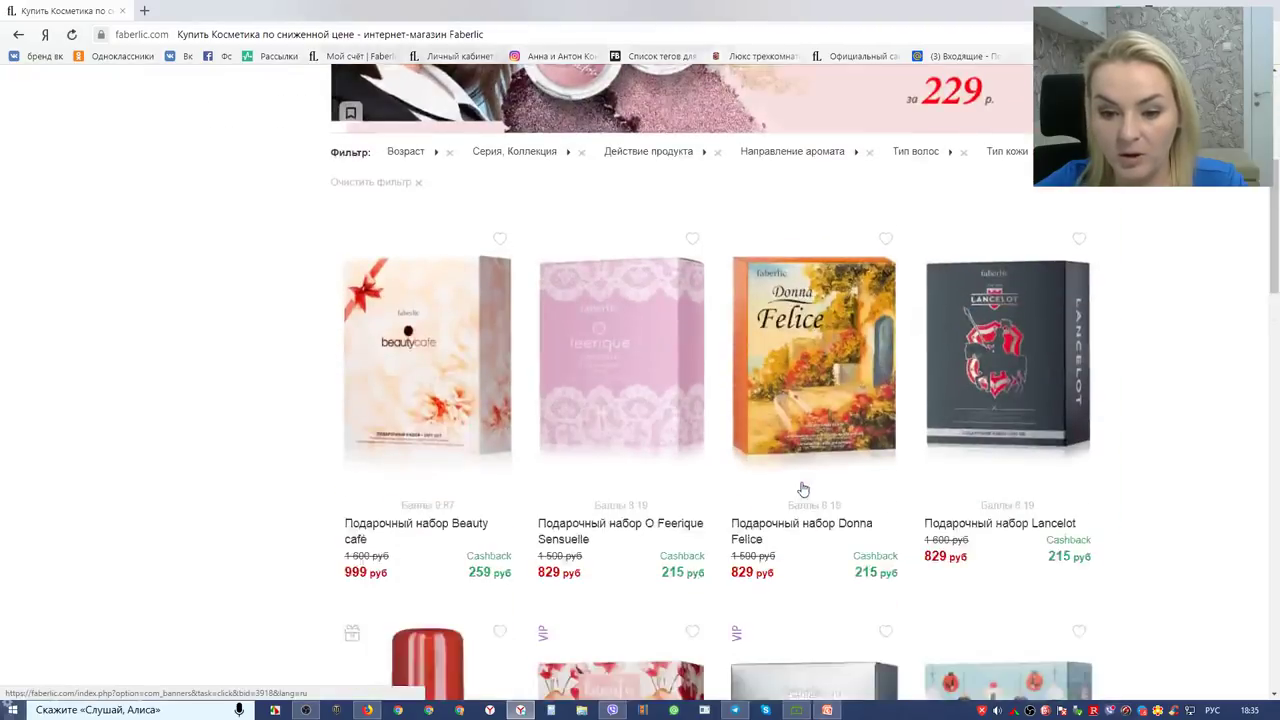
pyautogui.moveTo(424, 395)
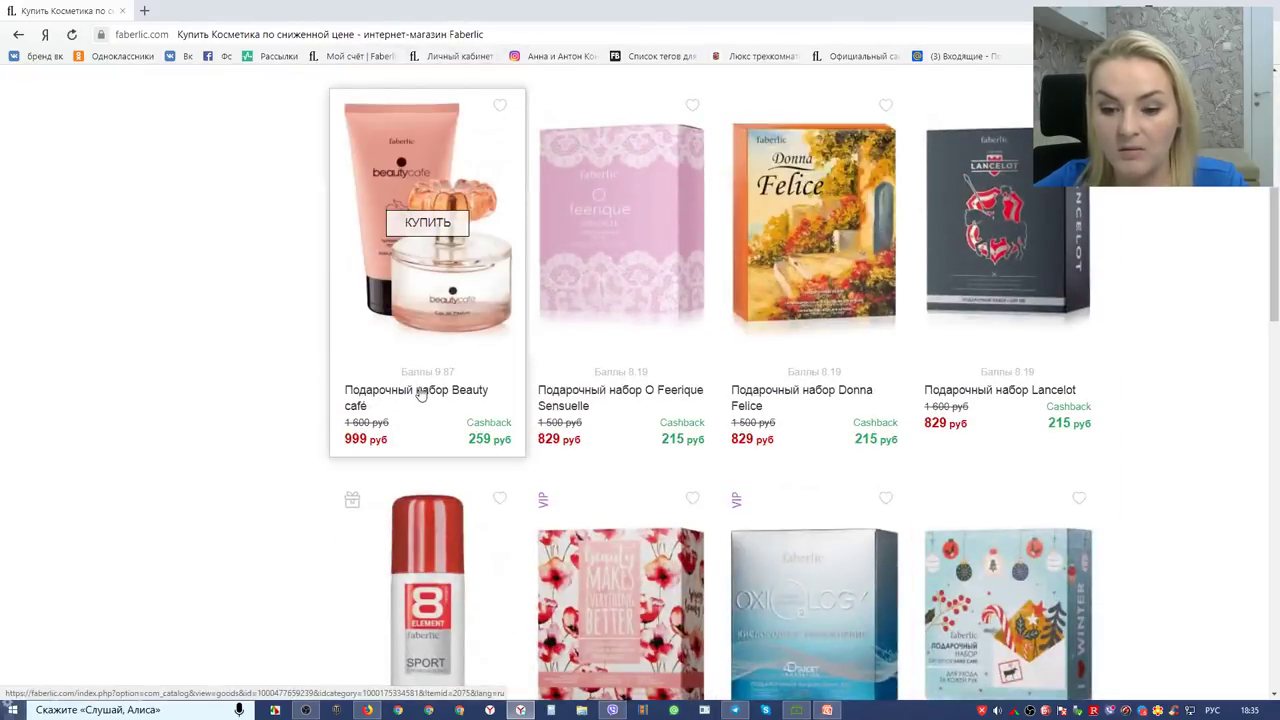
pyautogui.click(710, 434)
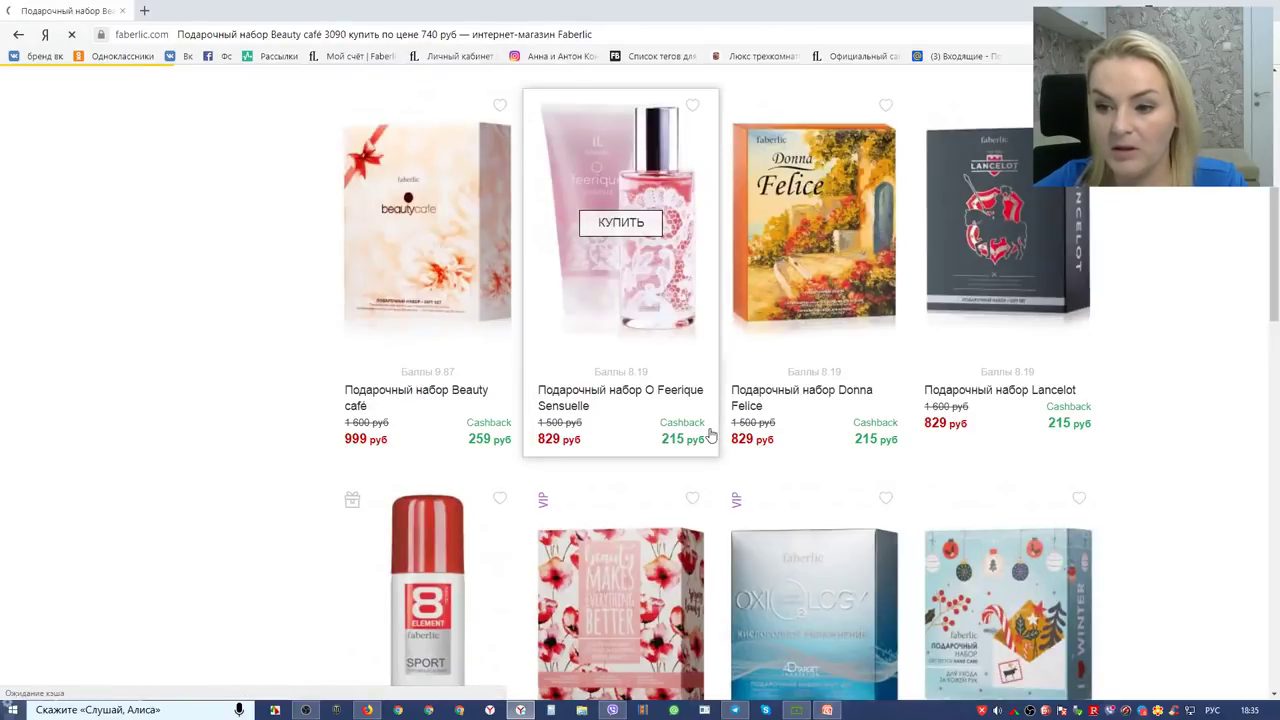
pyautogui.scroll(-2, 880, 450)
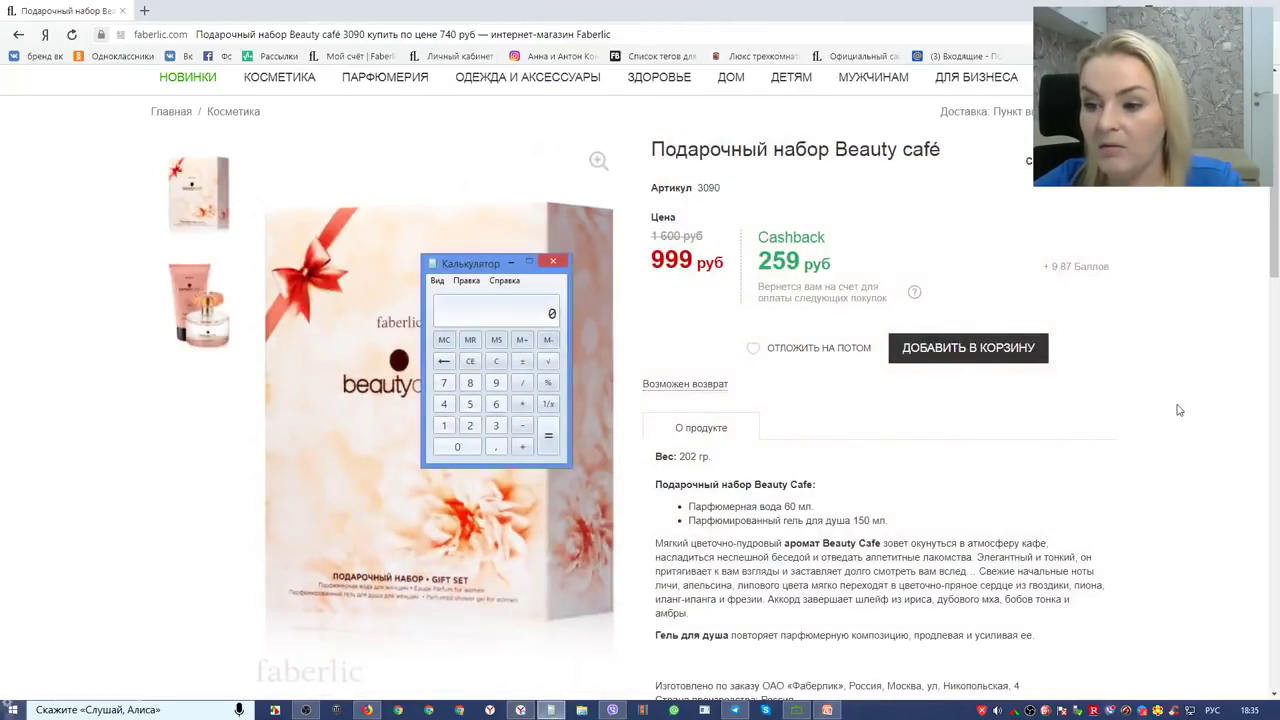
# Step: Place the calculator beside the product price and subtract the 259 cashback from the 999 price
pyautogui.moveTo(476, 264); pyautogui.dragTo(905, 205)
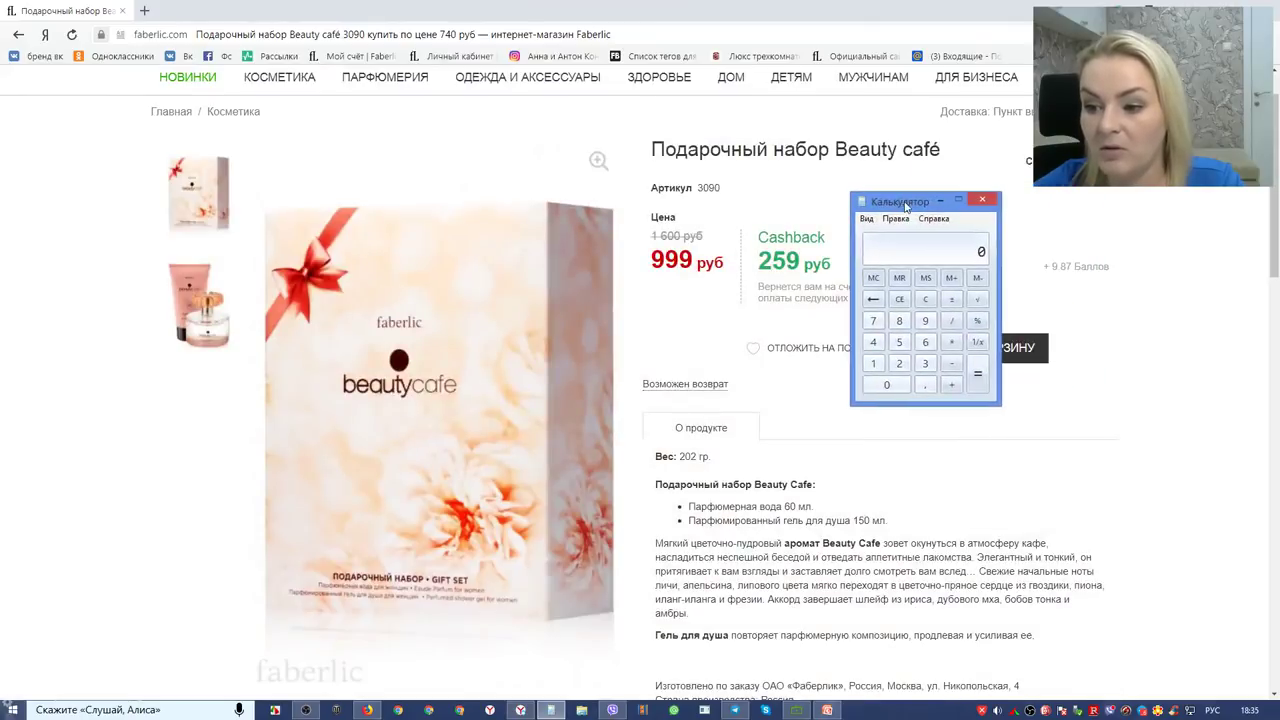
pyautogui.click(926, 321)
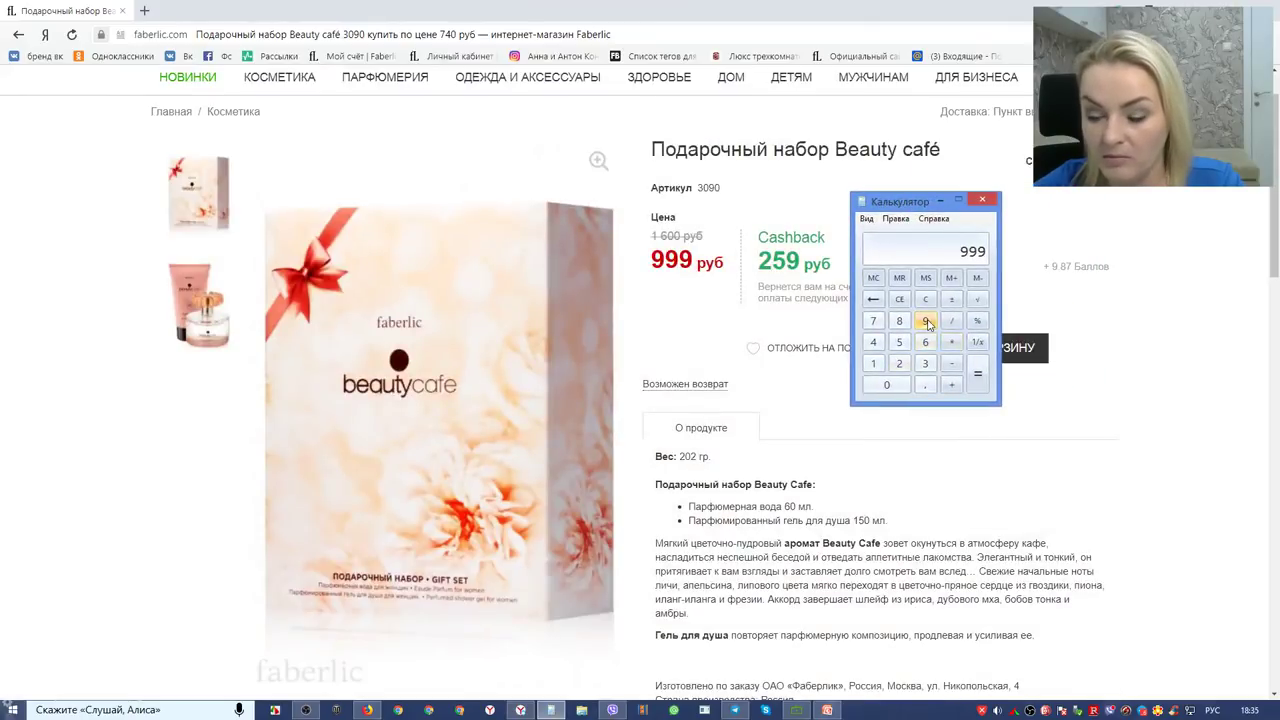
pyautogui.click(951, 363)
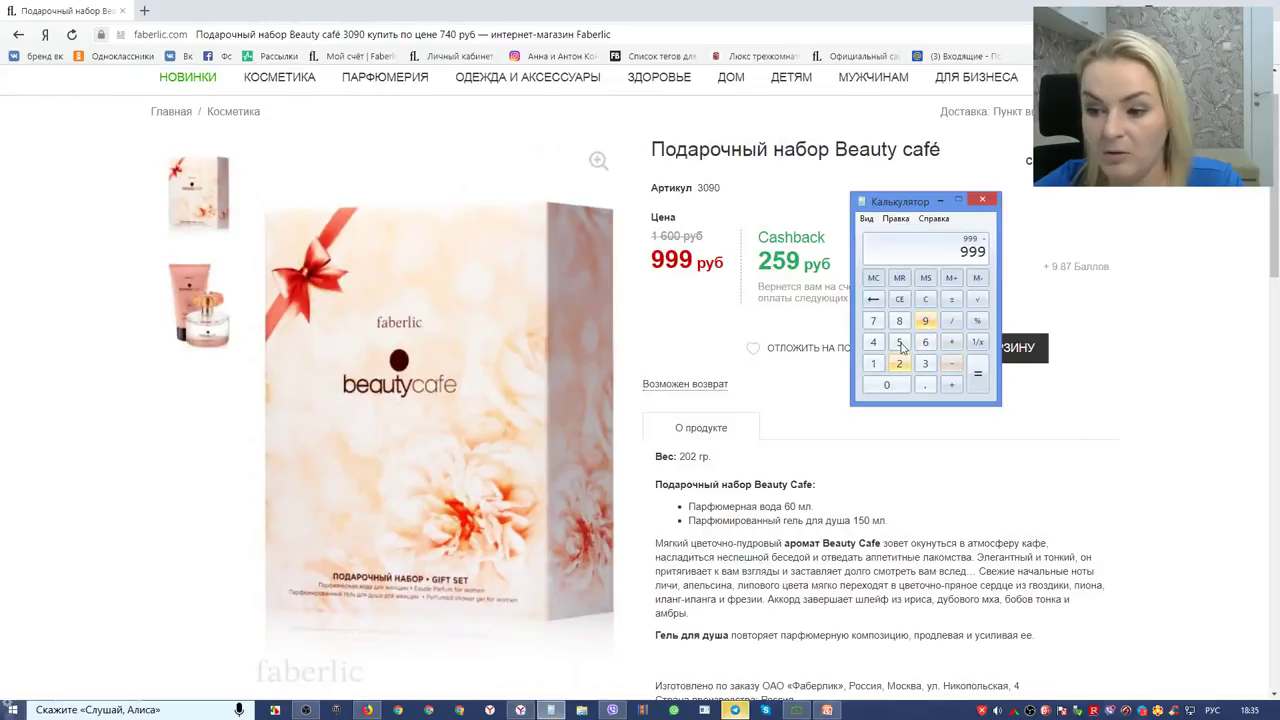
pyautogui.click(899, 364)
pyautogui.click(899, 342)
pyautogui.click(925, 321)
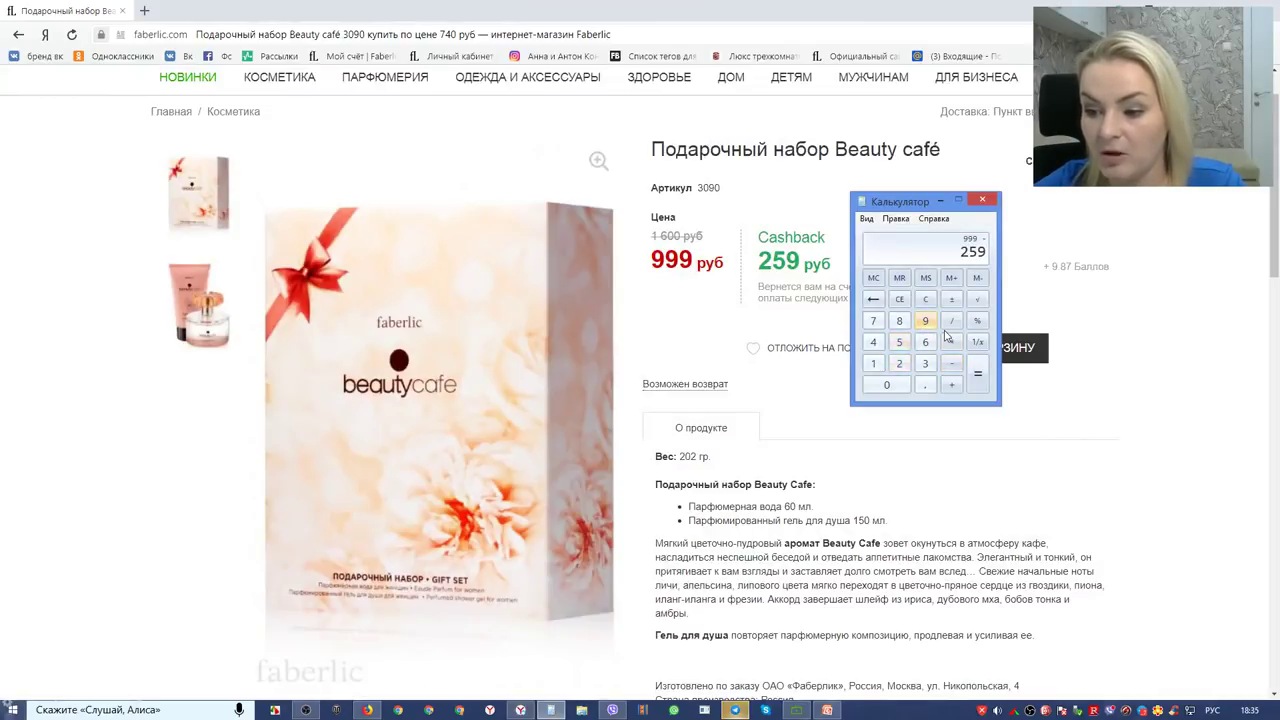
pyautogui.click(978, 380)
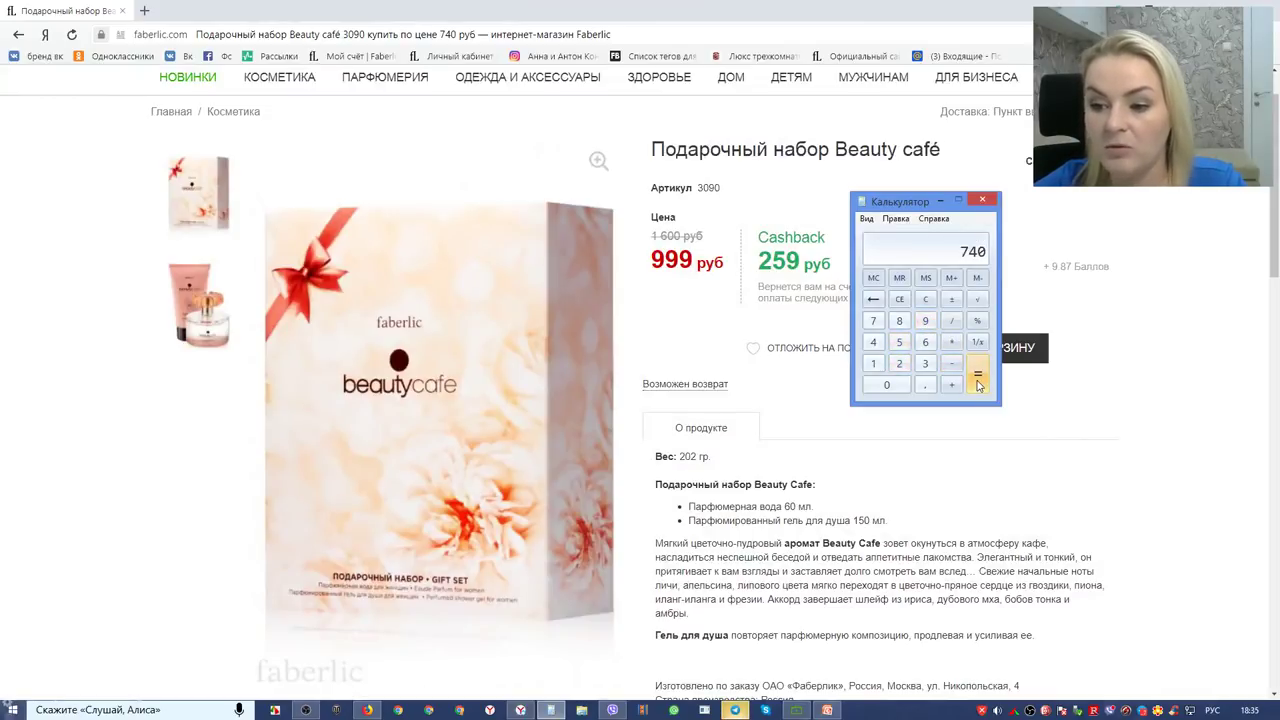
# Step: Divide the calculated difference by the product's 9.87 points and return to the product page
pyautogui.moveTo(900, 203); pyautogui.dragTo(970, 223)
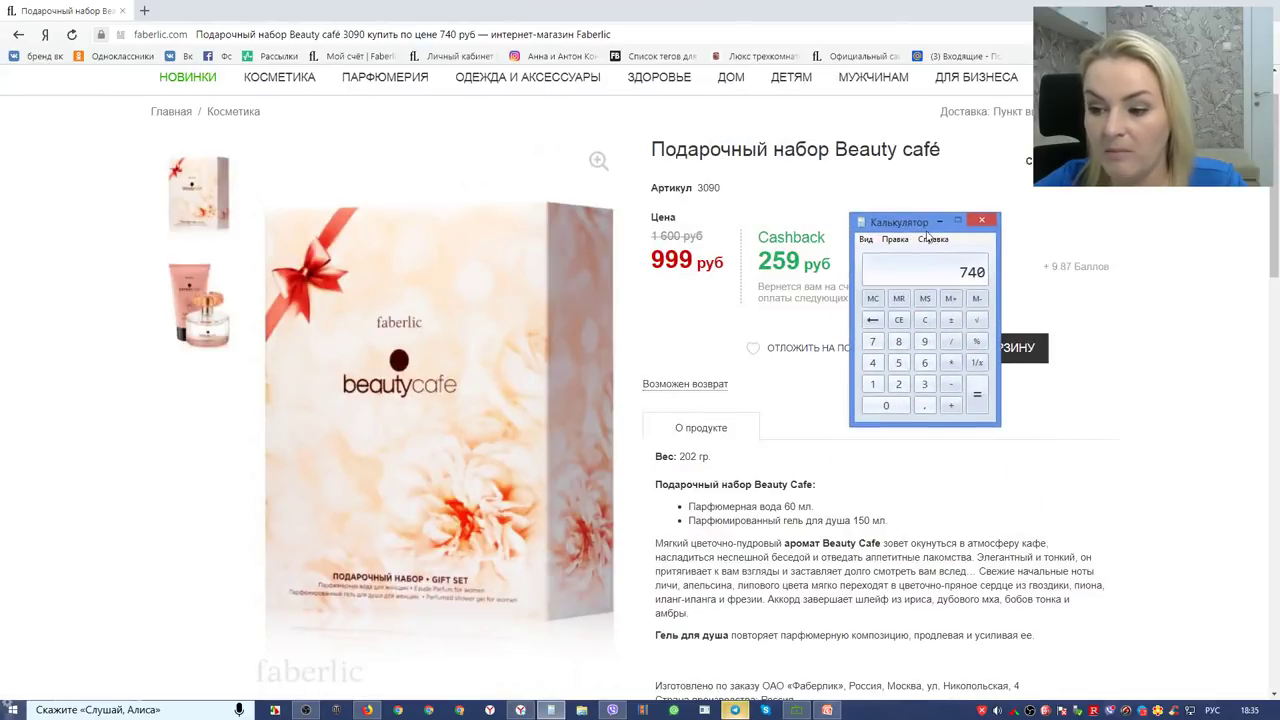
pyautogui.click(951, 341)
pyautogui.click(925, 341)
pyautogui.click(925, 405)
pyautogui.click(898, 341)
pyautogui.click(872, 341)
pyautogui.click(976, 401)
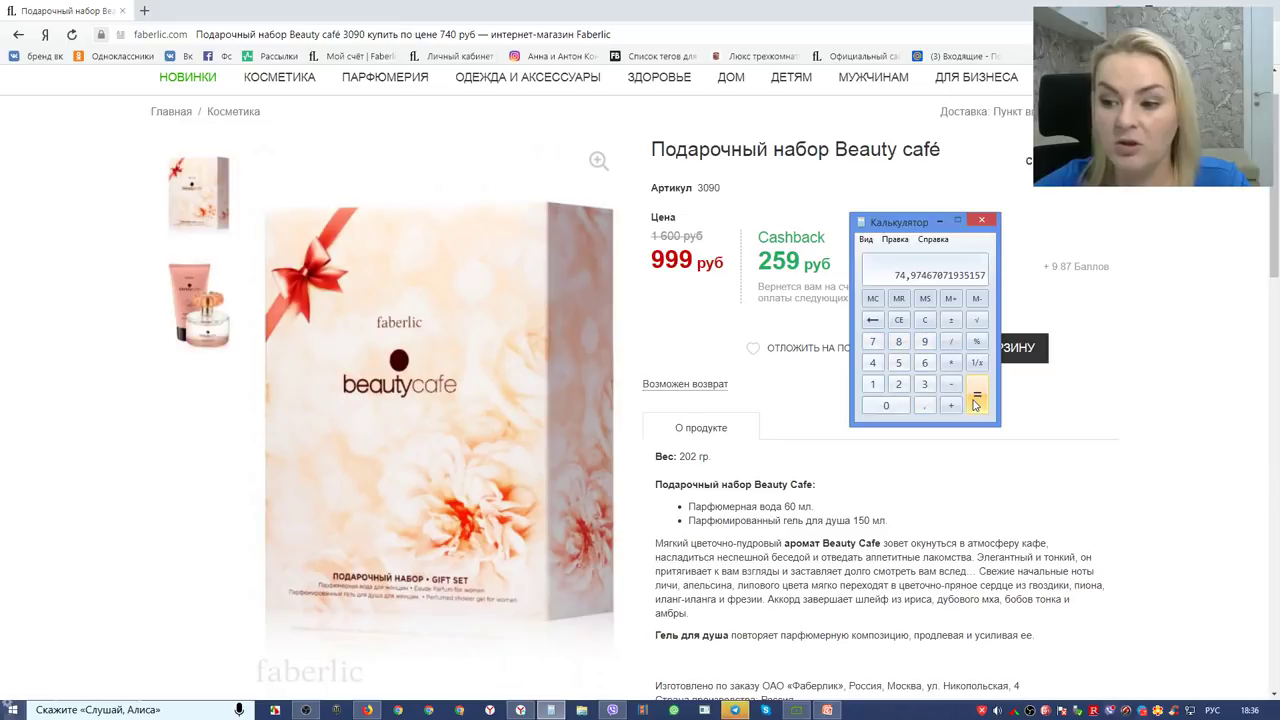
pyautogui.click(947, 412)
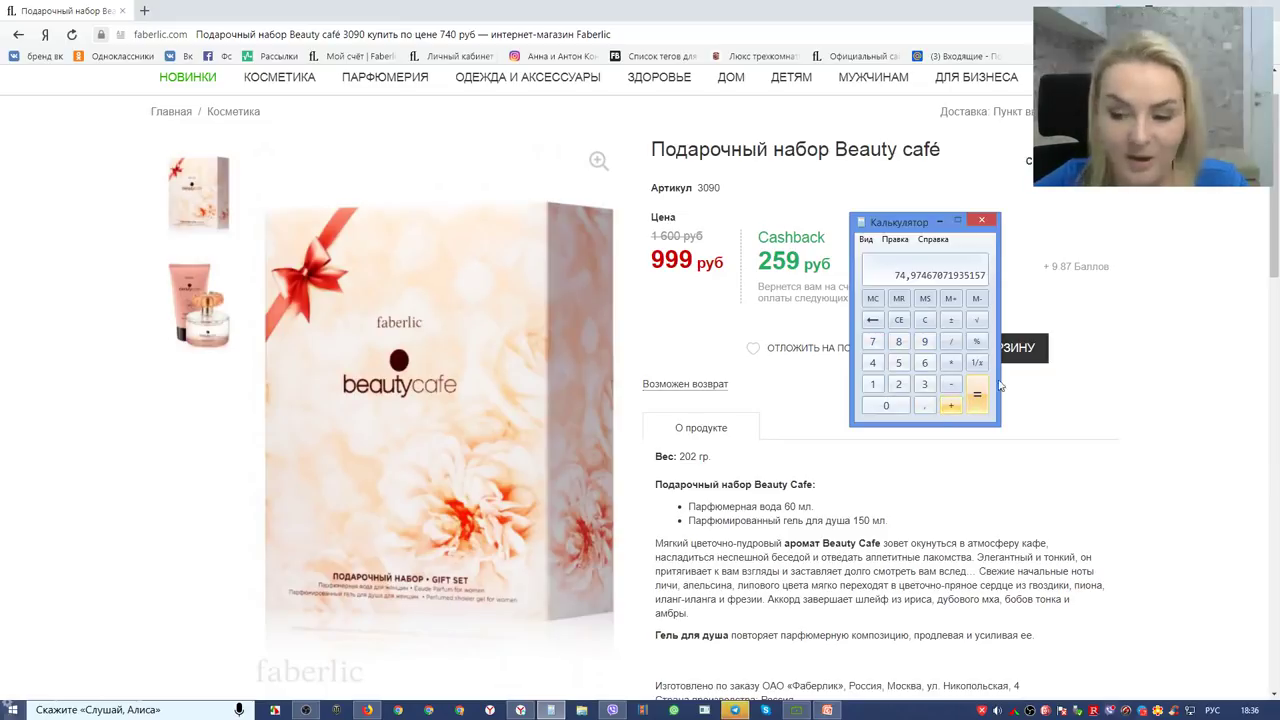
pyautogui.click(1121, 408)
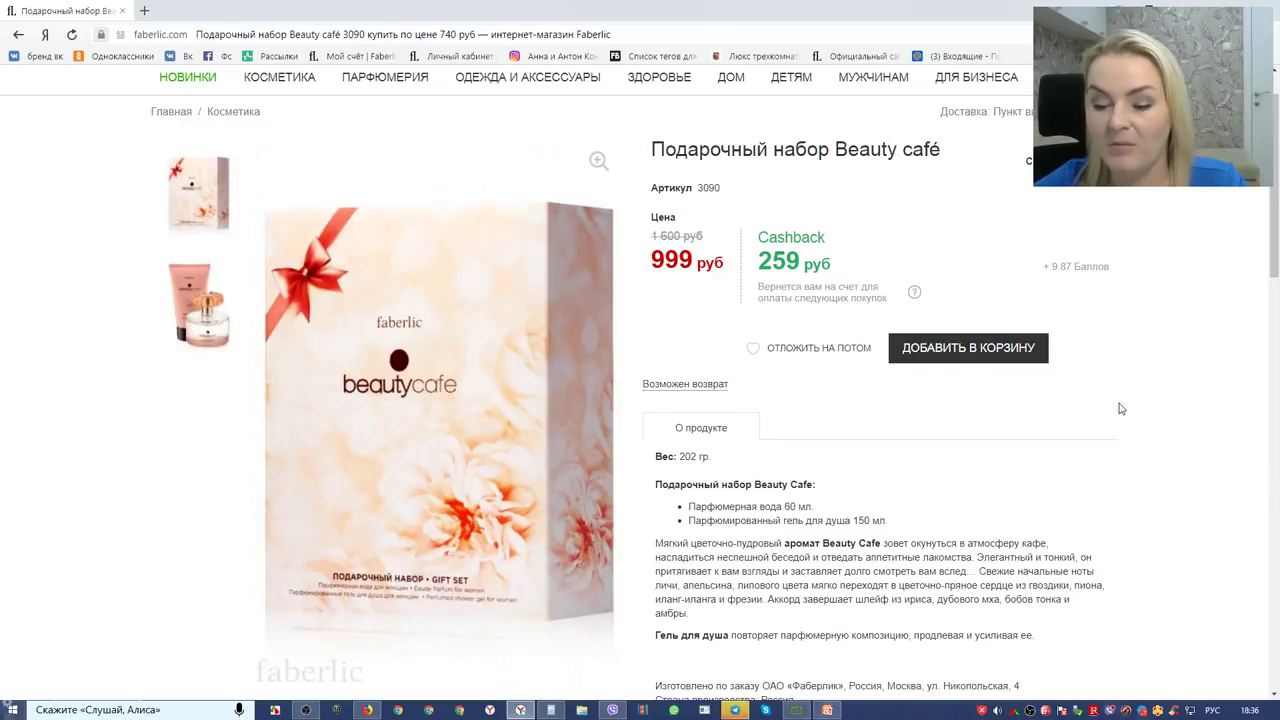
# Step: Add the Beauty café gift set to the basket and open the basket in a new tab
pyautogui.click(966, 358)
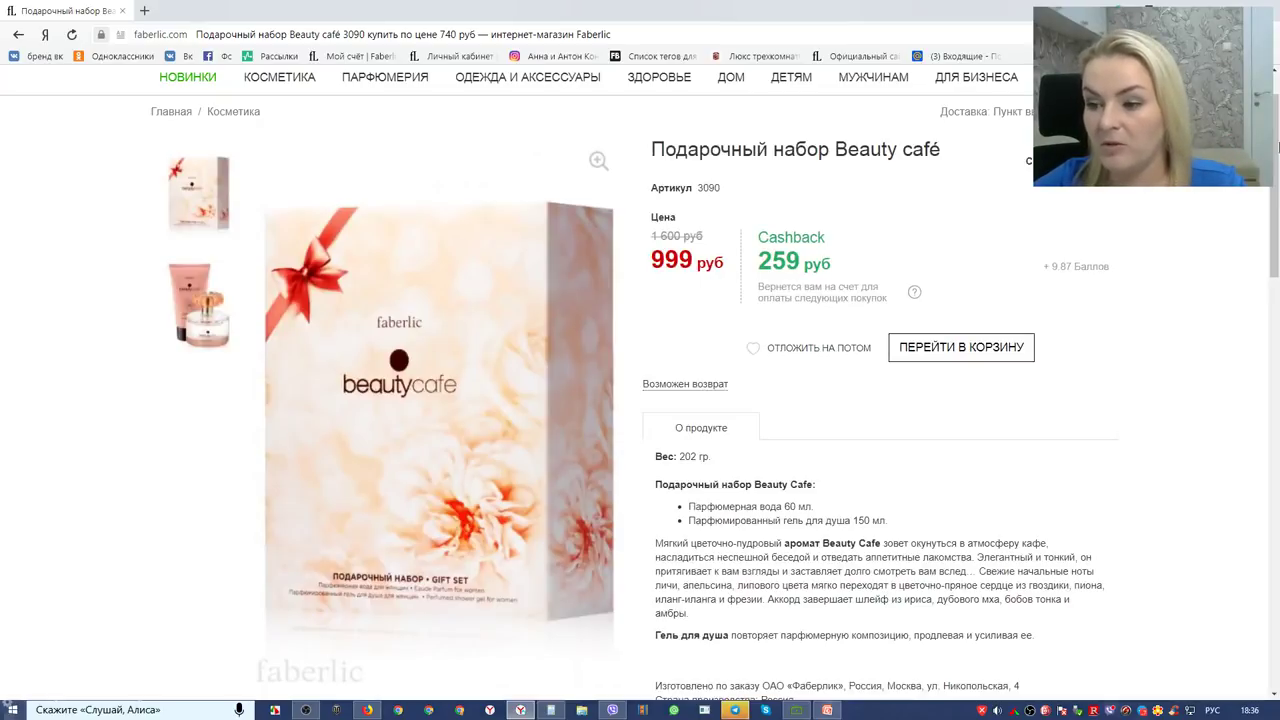
pyautogui.scroll(1, 1024, 308)
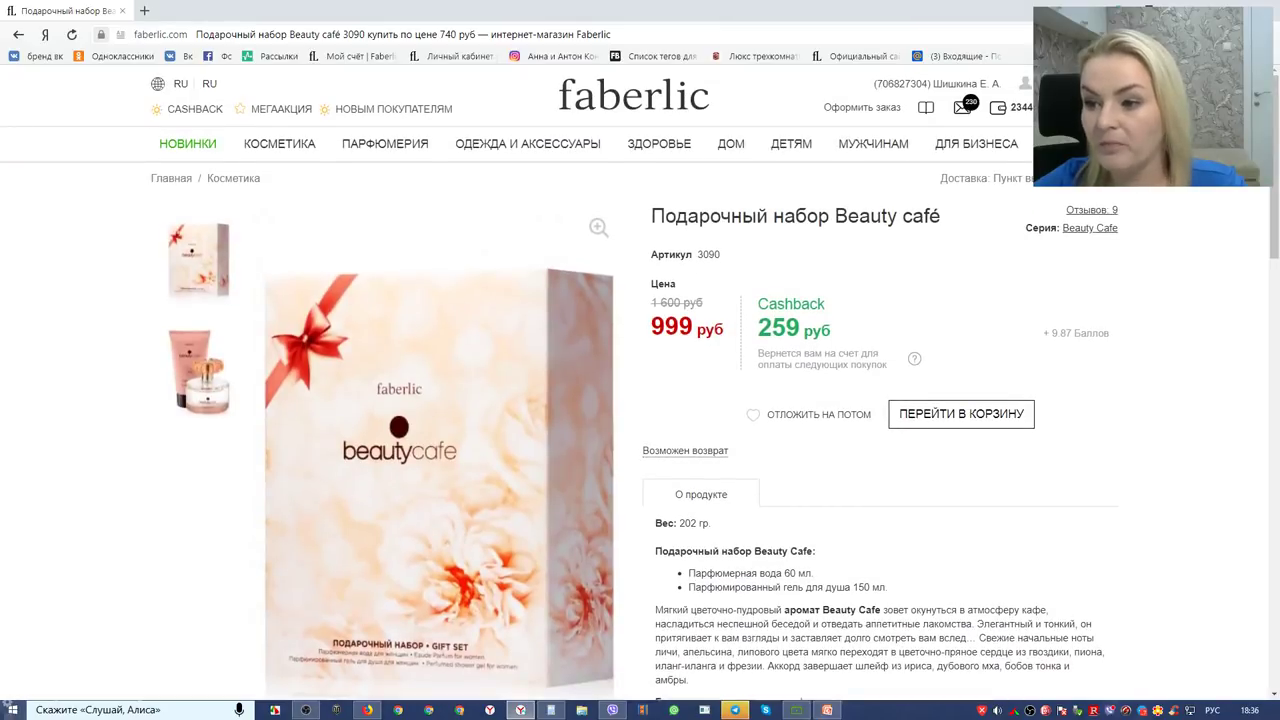
pyautogui.rightClick(1088, 112)
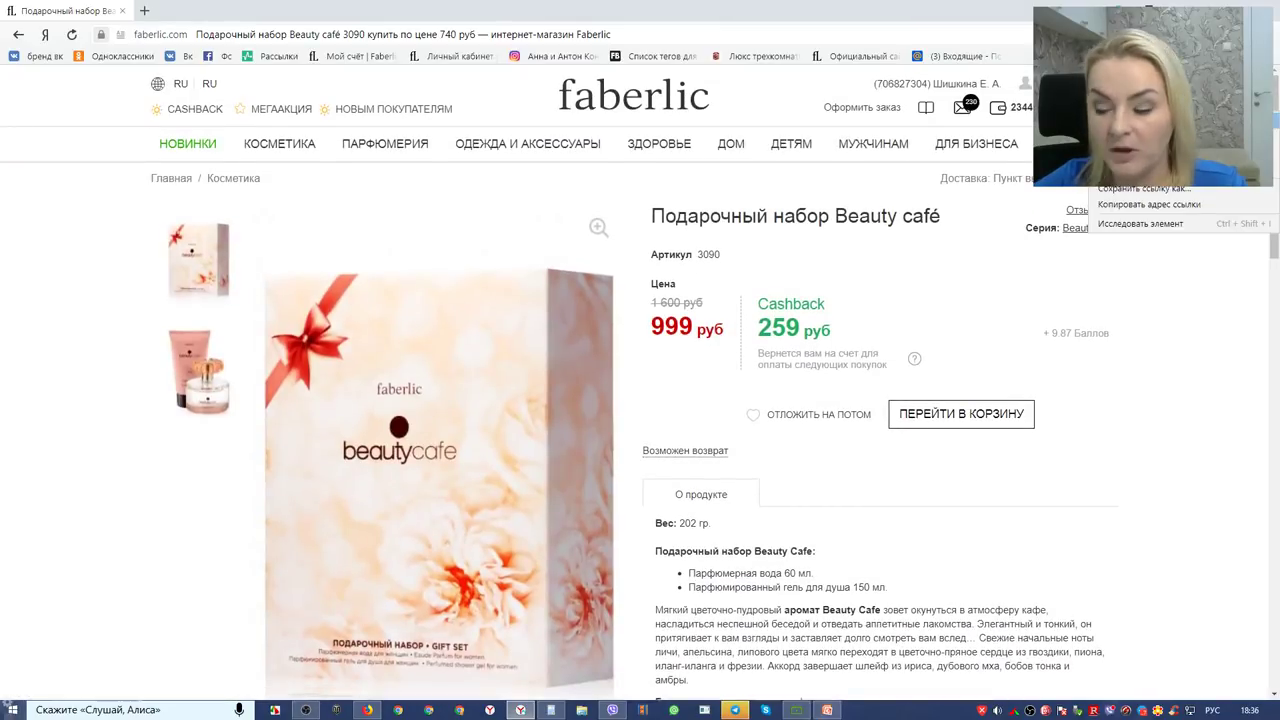
pyautogui.click(1130, 124)
pyautogui.click(205, 11)
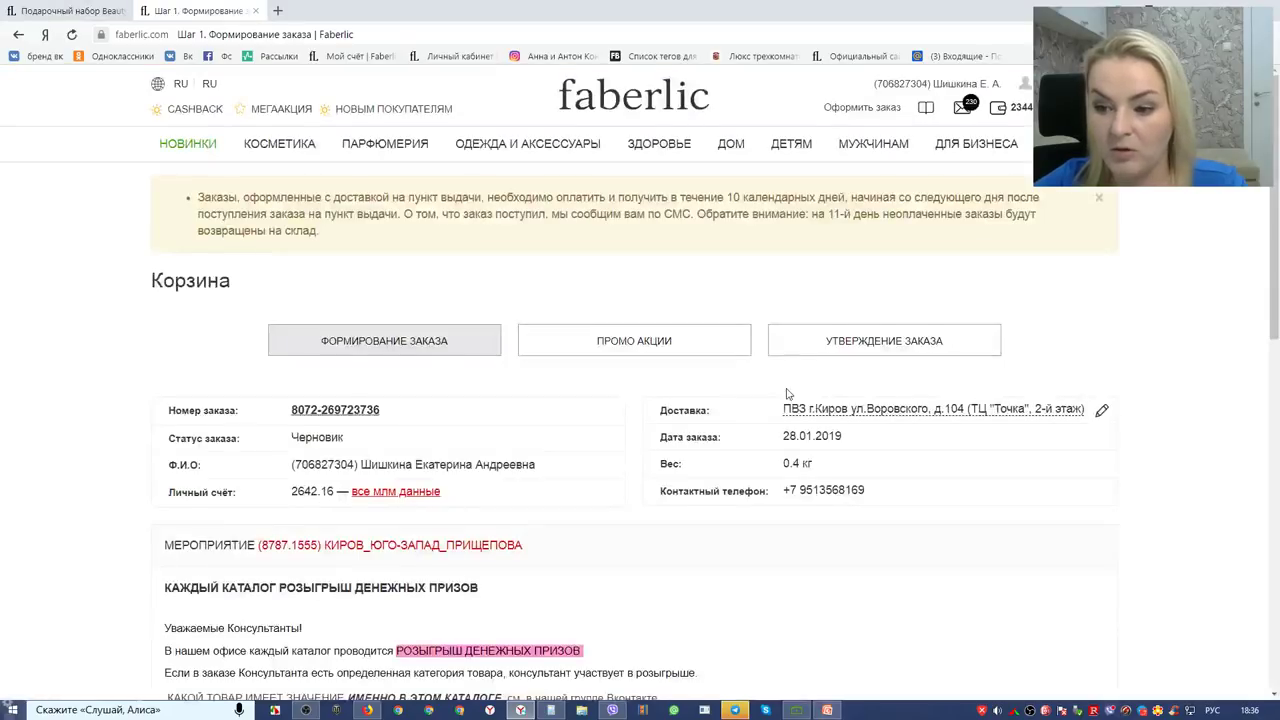
# Step: Set the Beauty café gift set's quantity in the basket to 5, and raise it to 6
pyautogui.scroll(-6, 790, 390)
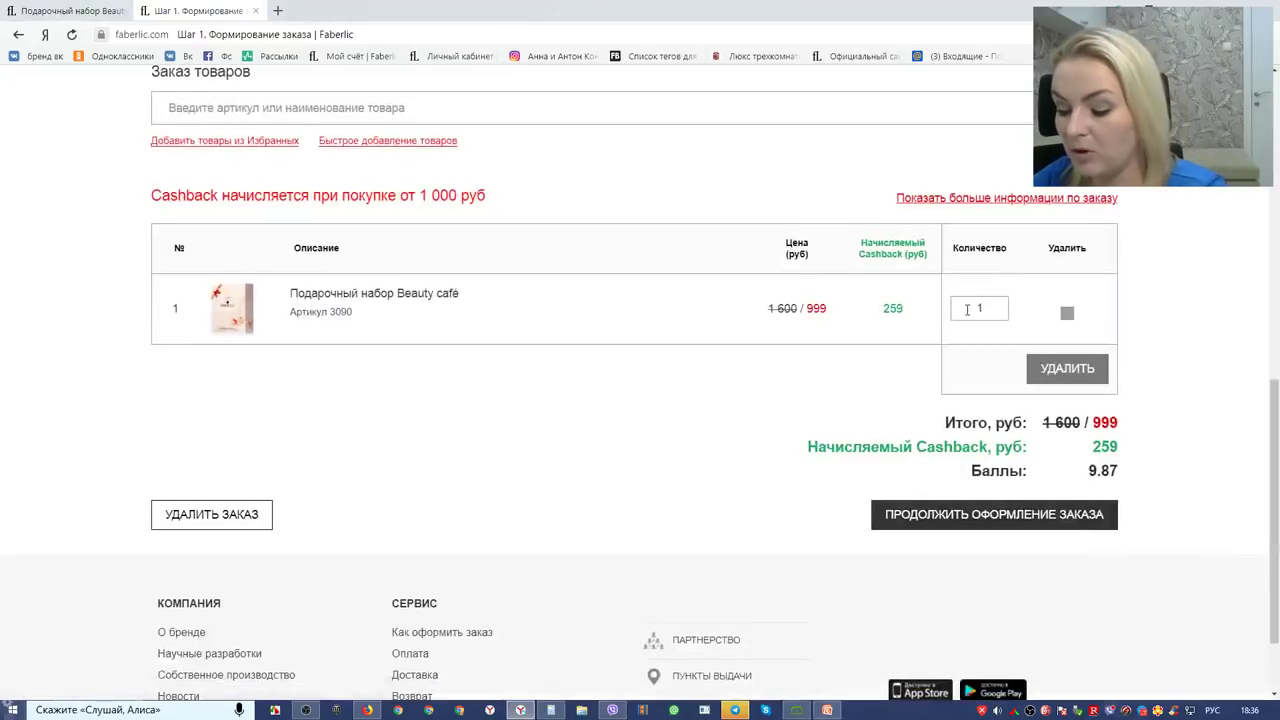
pyautogui.doubleClick(965, 310)
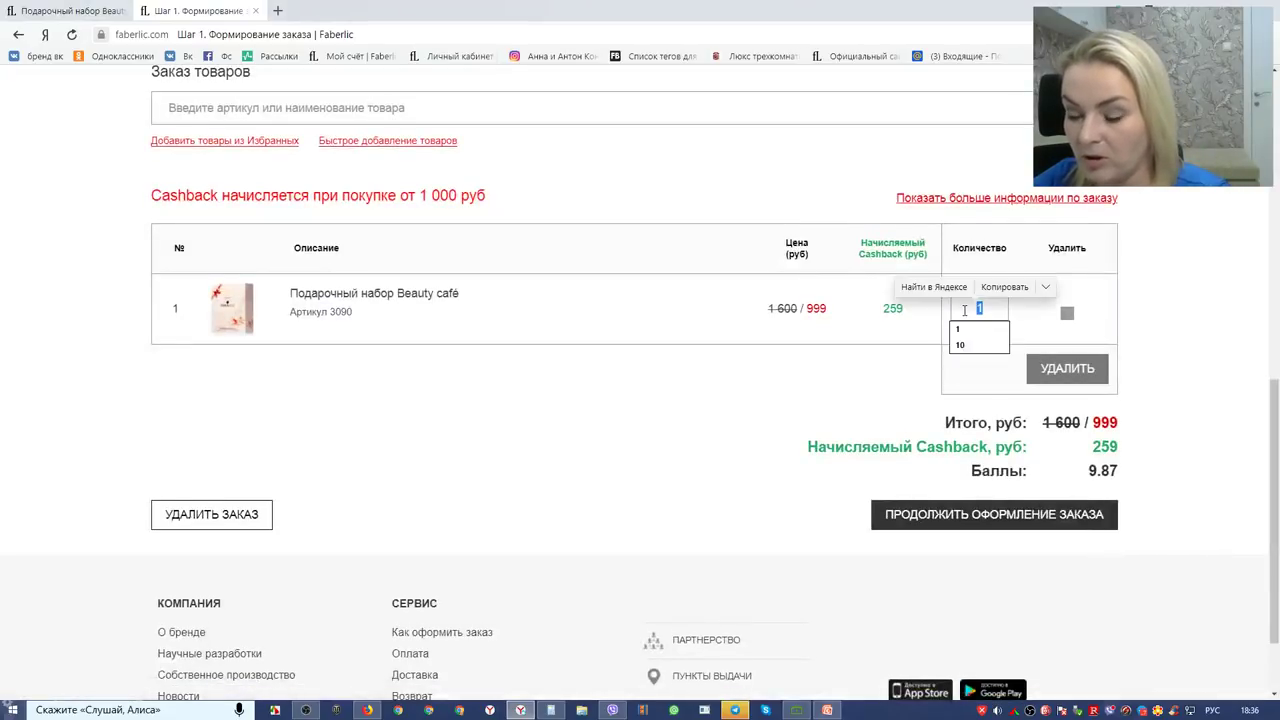
pyautogui.write('5')
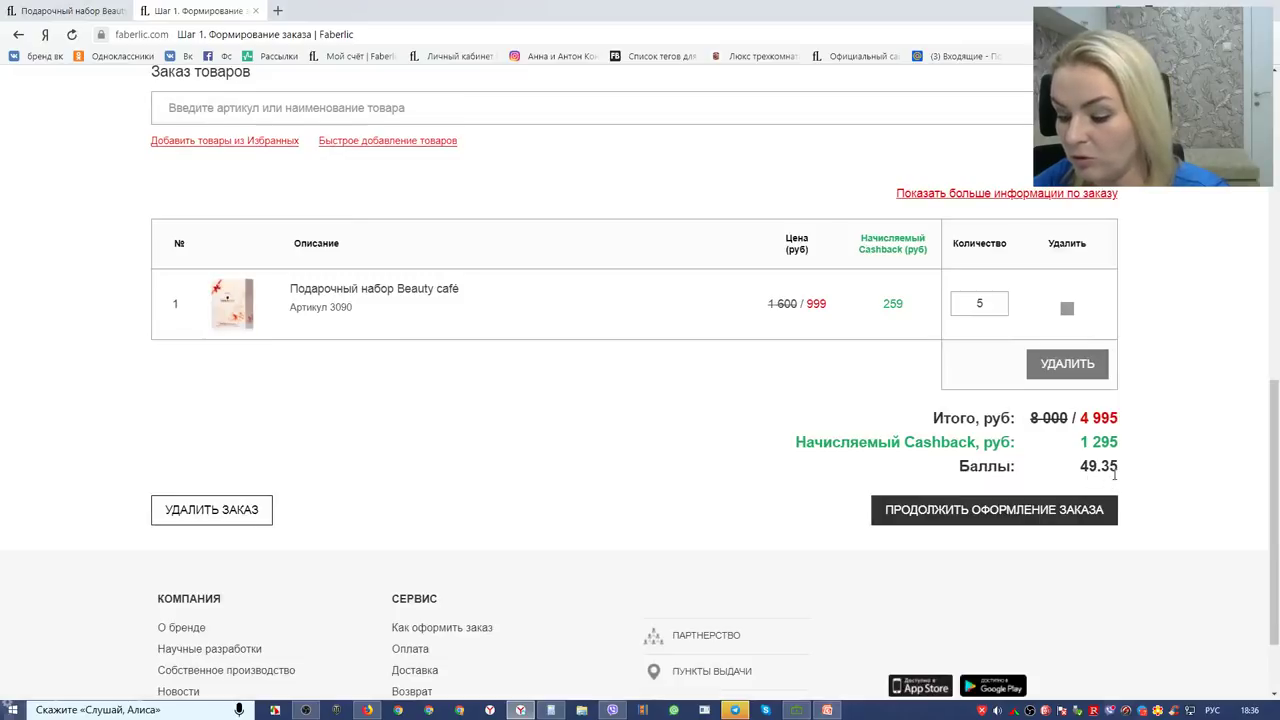
pyautogui.doubleClick(968, 304)
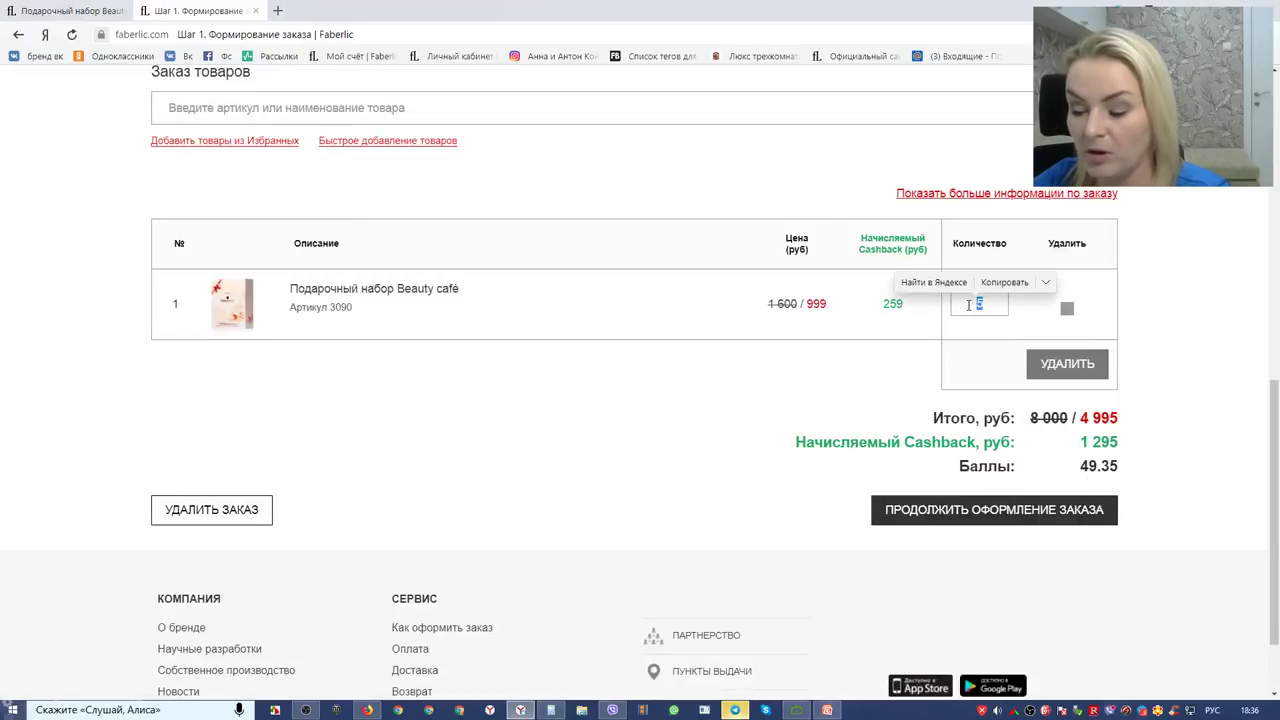
pyautogui.write('6')
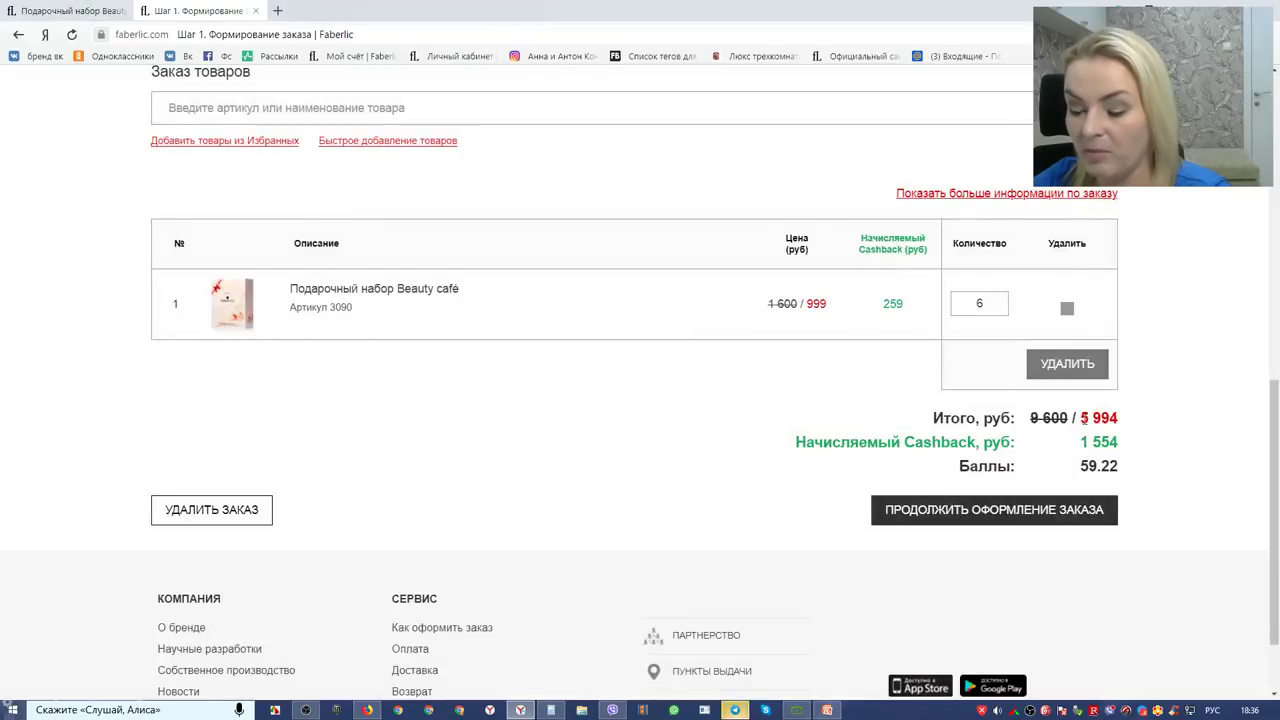
# Step: Show more order information and examine the points total, points per unit, price and sales volume per unit
pyautogui.doubleClick(1082, 466)
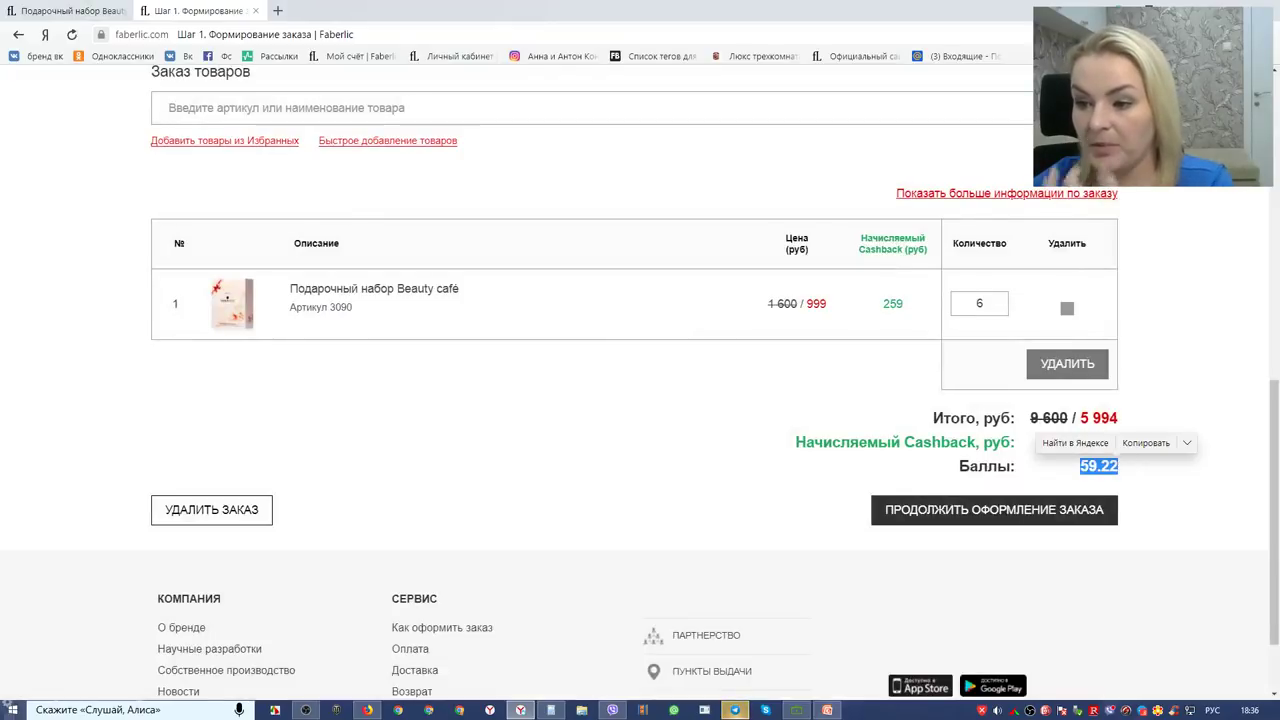
pyautogui.click(1078, 195)
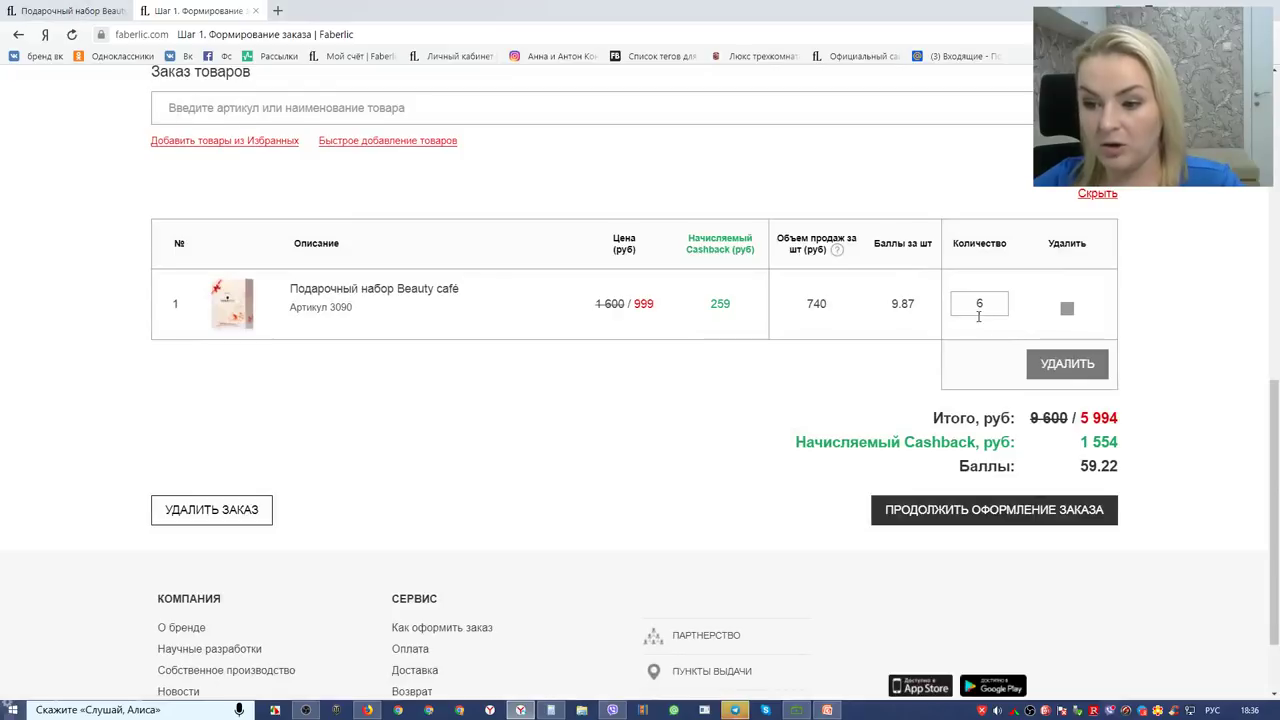
pyautogui.moveTo(894, 303); pyautogui.dragTo(920, 306)
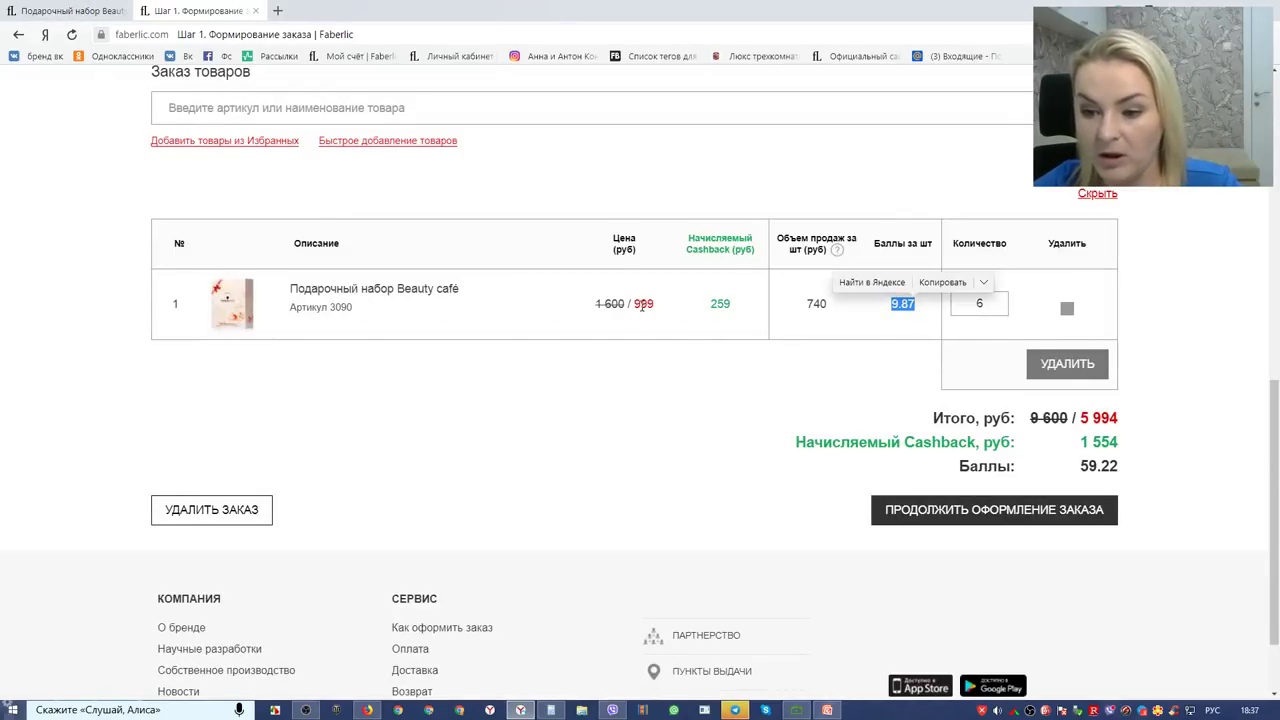
pyautogui.moveTo(635, 306); pyautogui.dragTo(655, 306)
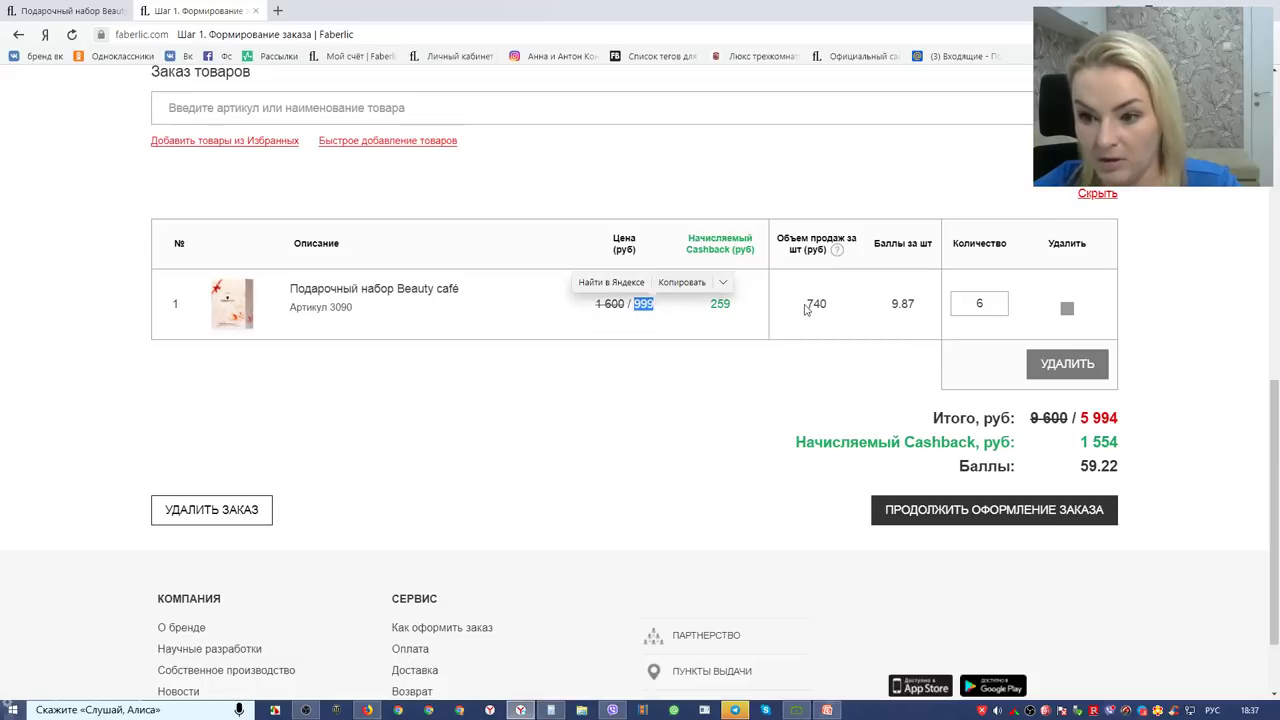
pyautogui.moveTo(805, 308); pyautogui.dragTo(834, 311)
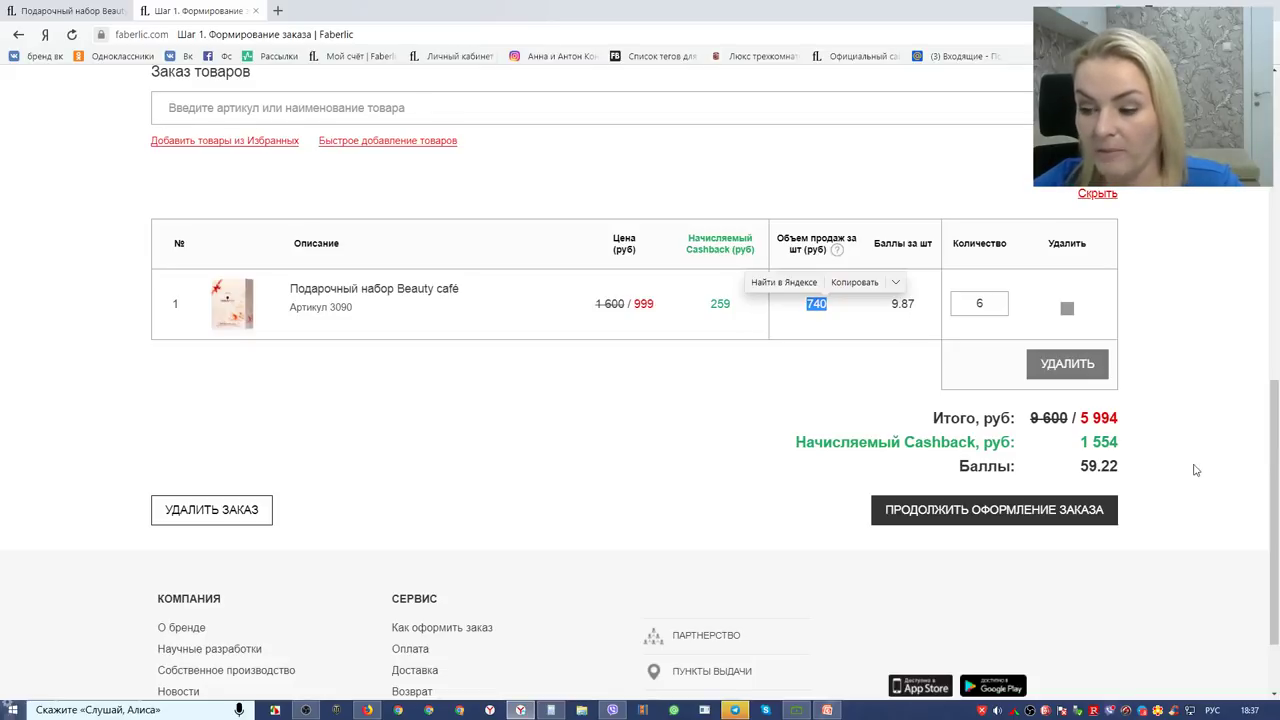
# Step: In the calculator, subtract the gift set order's 1554 rubles cashback from its 5994 rubles total, and close the calculator
pyautogui.click(550, 710)
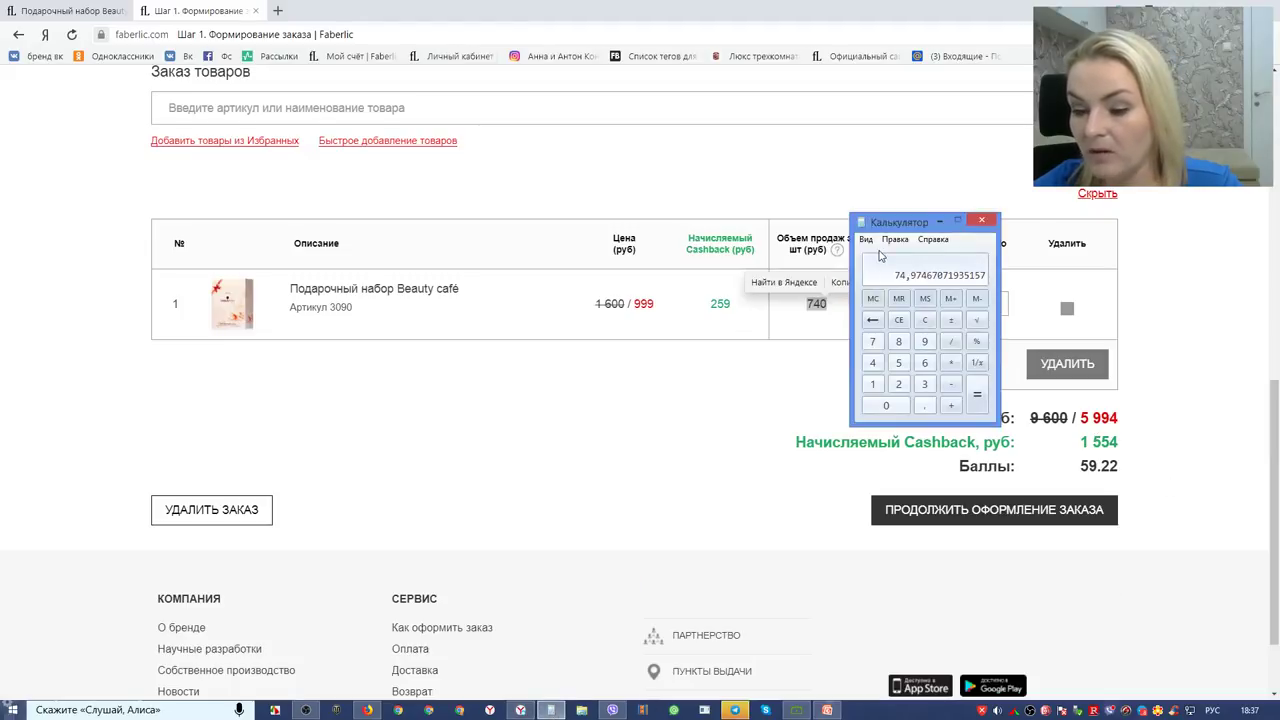
pyautogui.moveTo(900, 222); pyautogui.dragTo(887, 302)
pyautogui.click(885, 442)
pyautogui.click(911, 422)
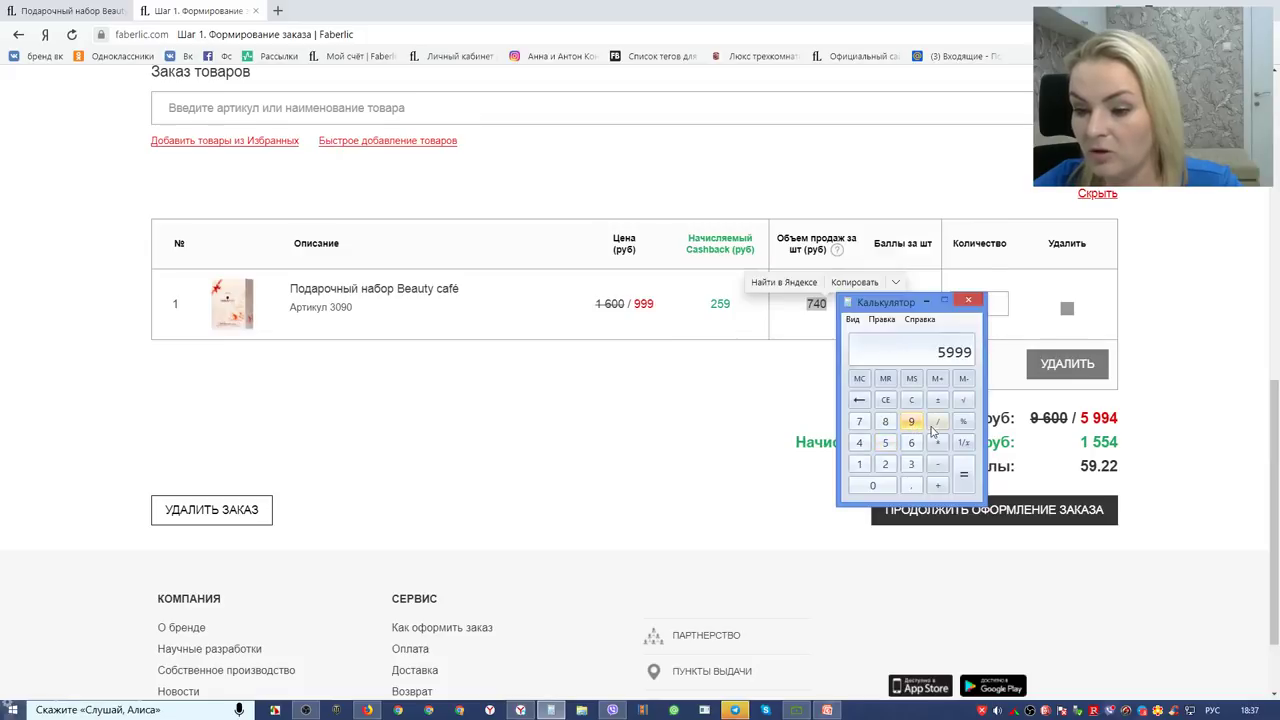
pyautogui.click(864, 402)
pyautogui.click(859, 442)
pyautogui.moveTo(904, 312); pyautogui.dragTo(829, 328)
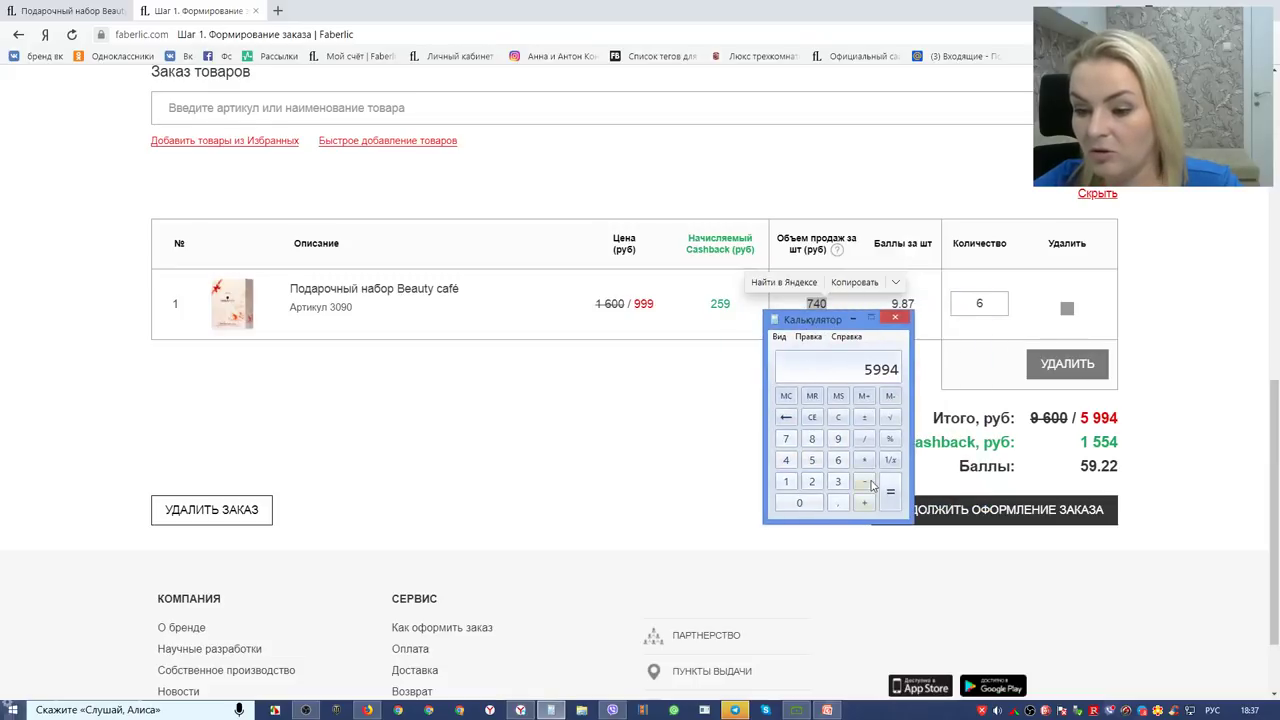
pyautogui.click(786, 481)
pyautogui.click(812, 460)
pyautogui.click(812, 460)
pyautogui.click(786, 460)
pyautogui.click(889, 492)
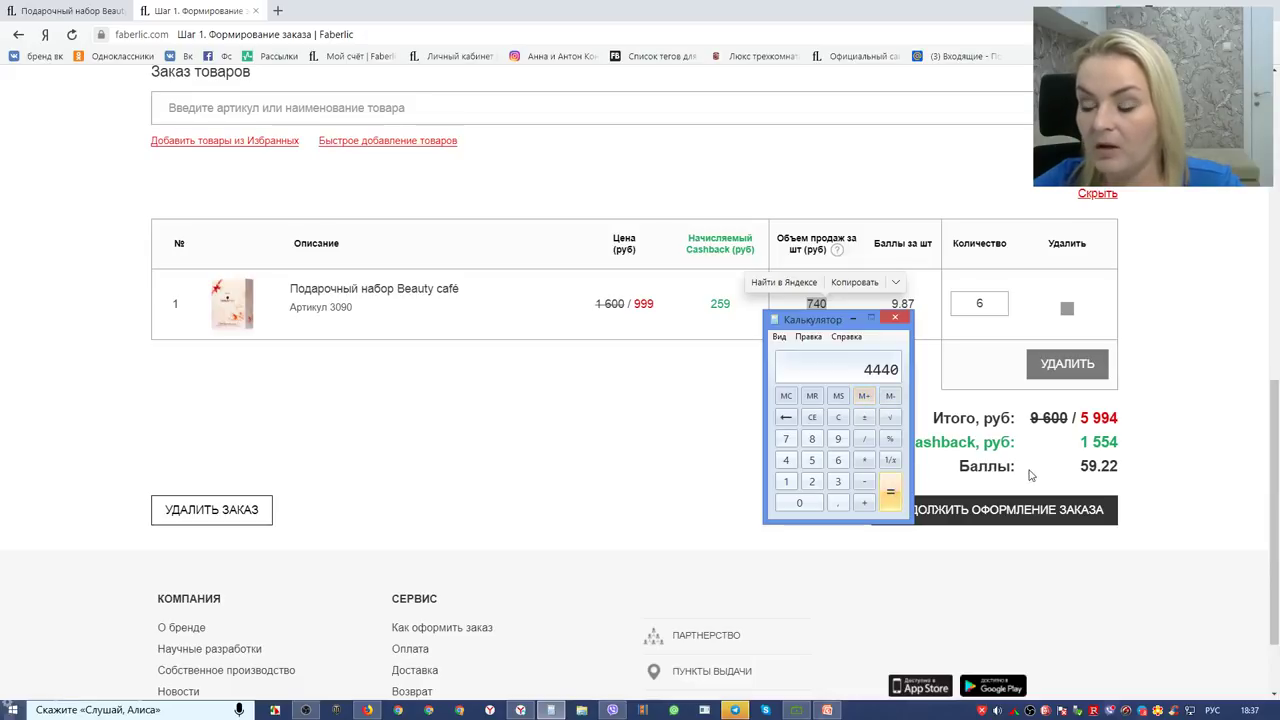
pyautogui.click(898, 319)
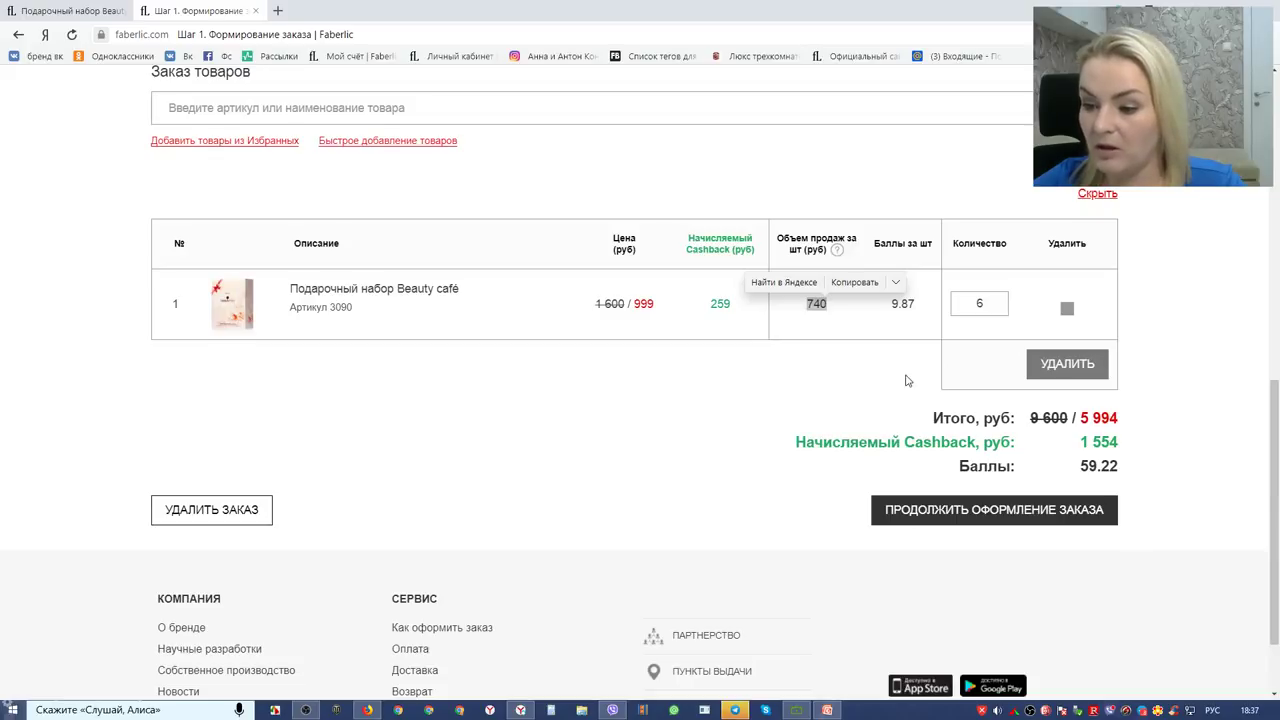
# Step: Reopen the calculator, repeat the calculation 5994 minus 1554, and close it again
pyautogui.click(551, 711)
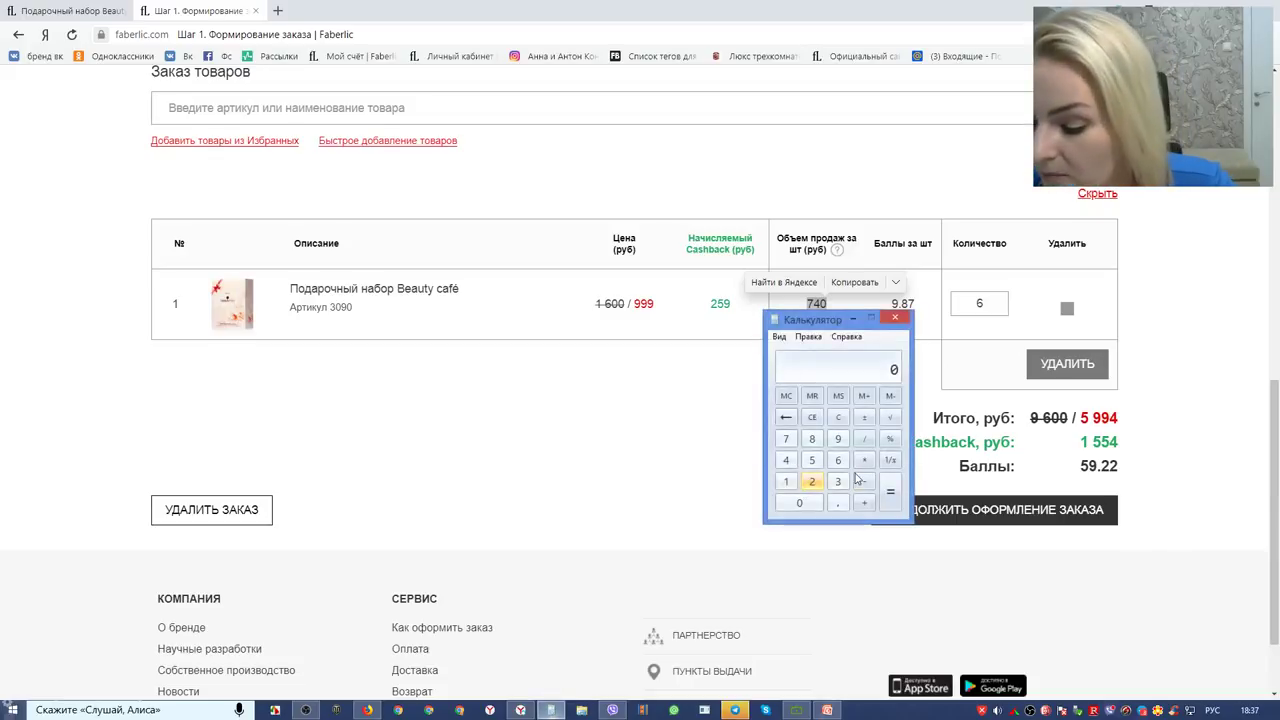
pyautogui.write('5994')
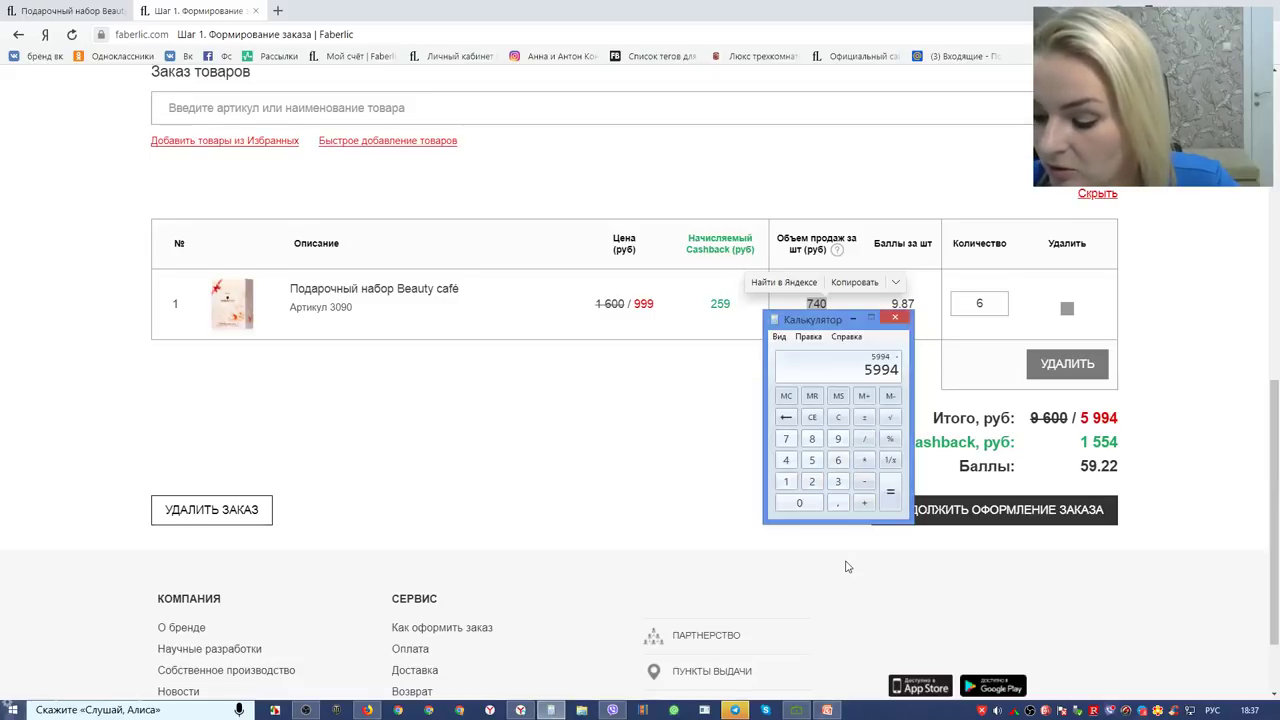
pyautogui.write(' - 1554')
pyautogui.press('Return')
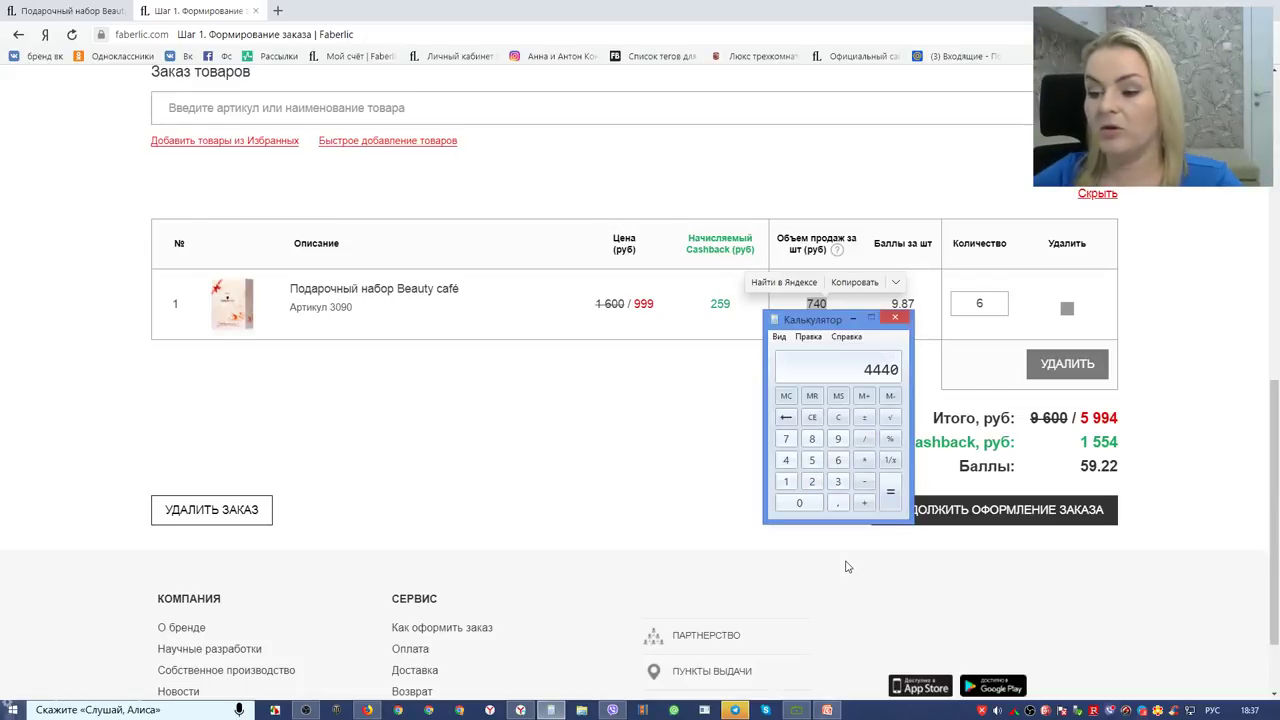
pyautogui.click(895, 319)
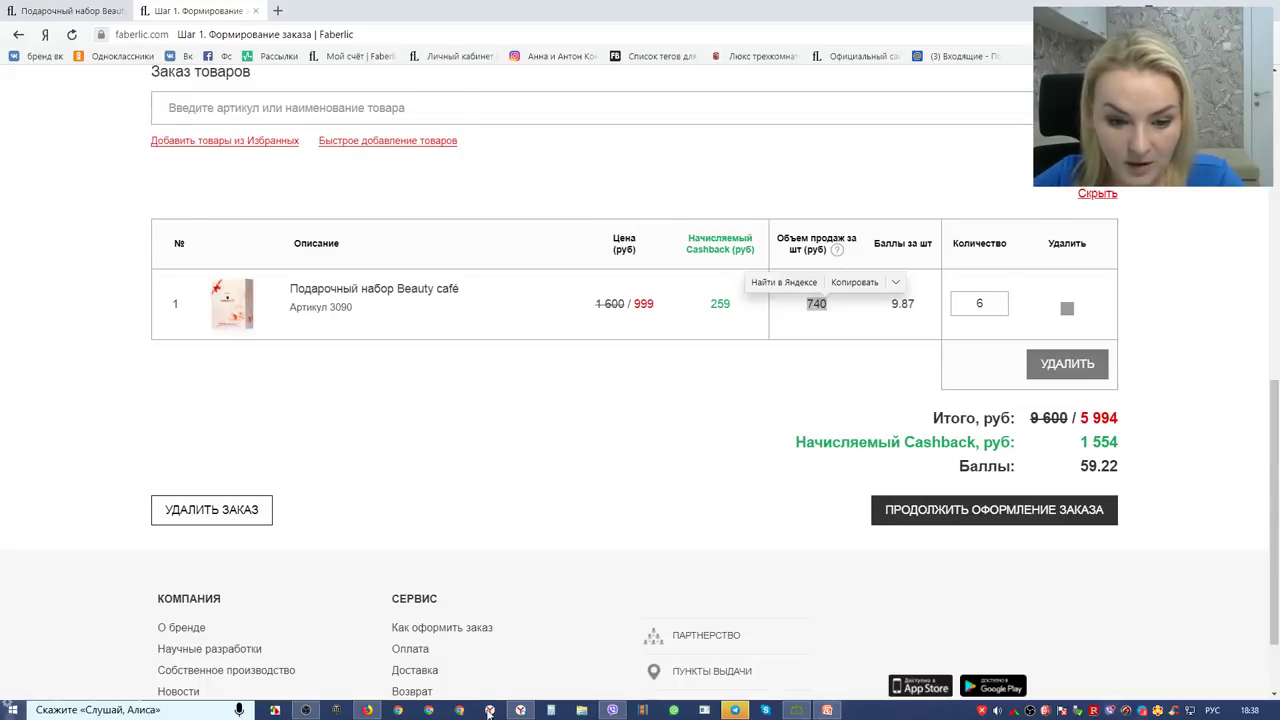
# Step: Switch to the Pruffme webinar in Firefox to check the chat replies, and return to the Faberlic basket
pyautogui.click(367, 710)
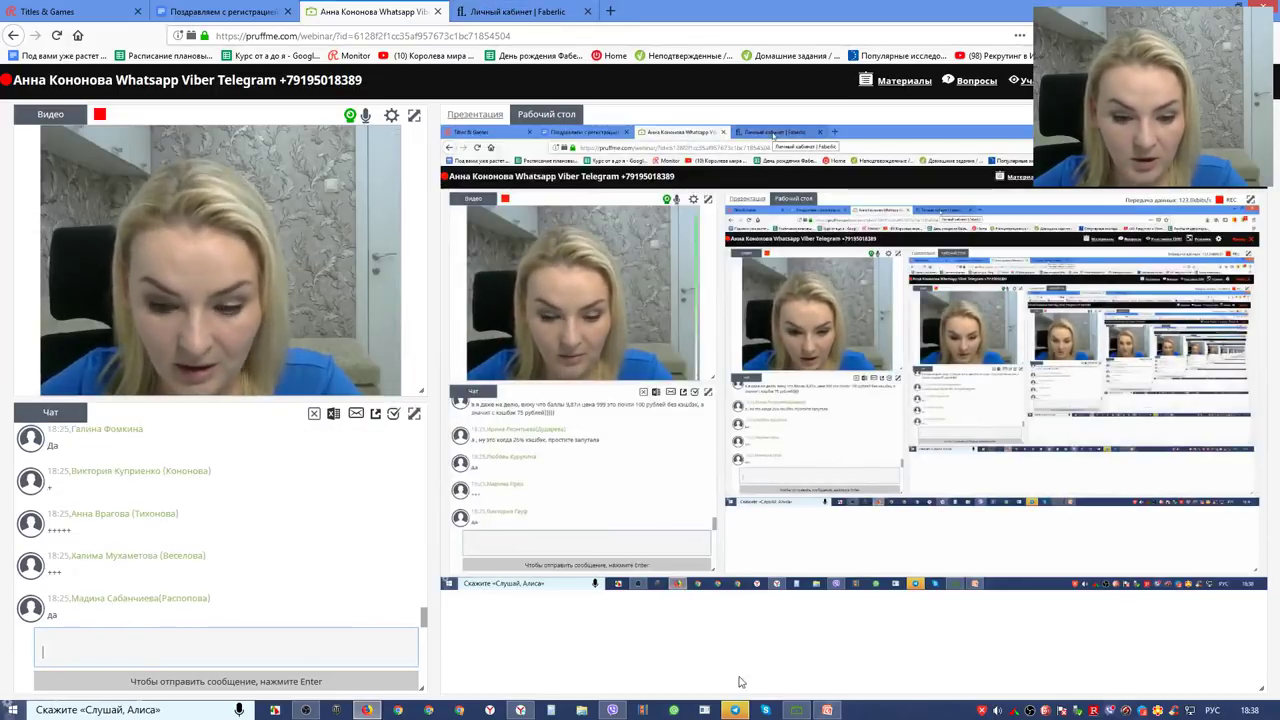
pyautogui.moveTo(521, 711)
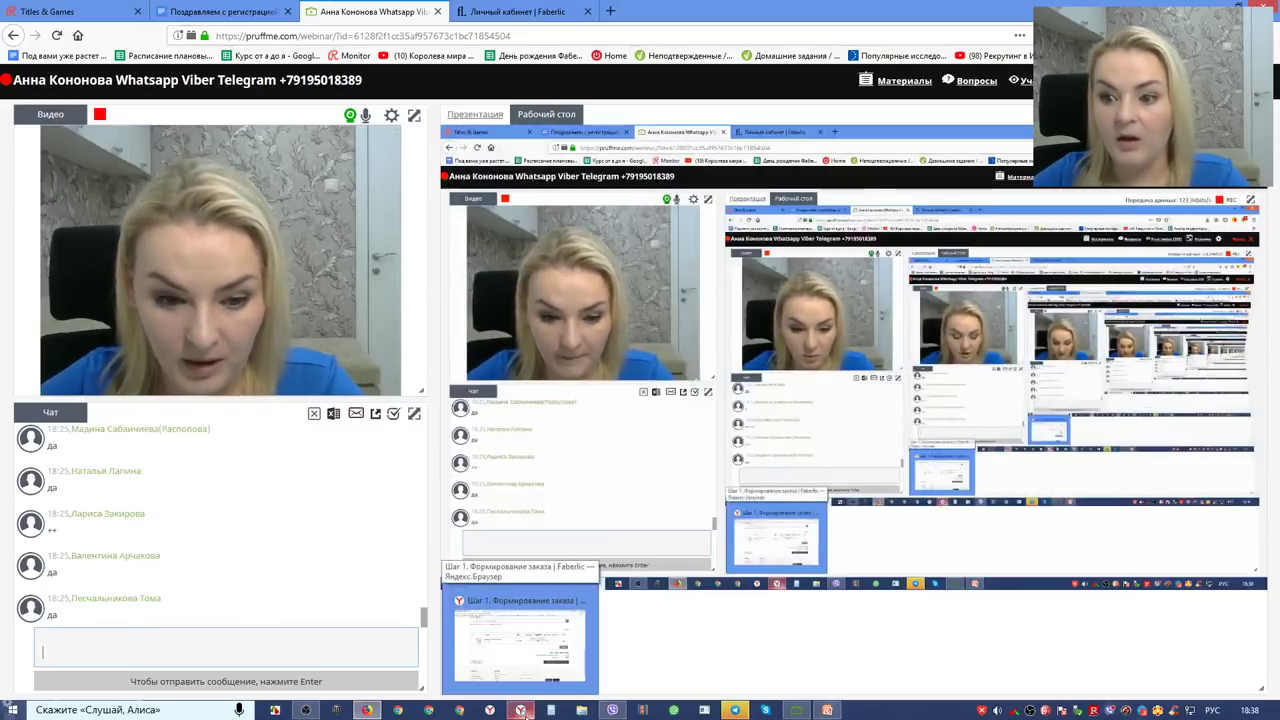
pyautogui.click(521, 711)
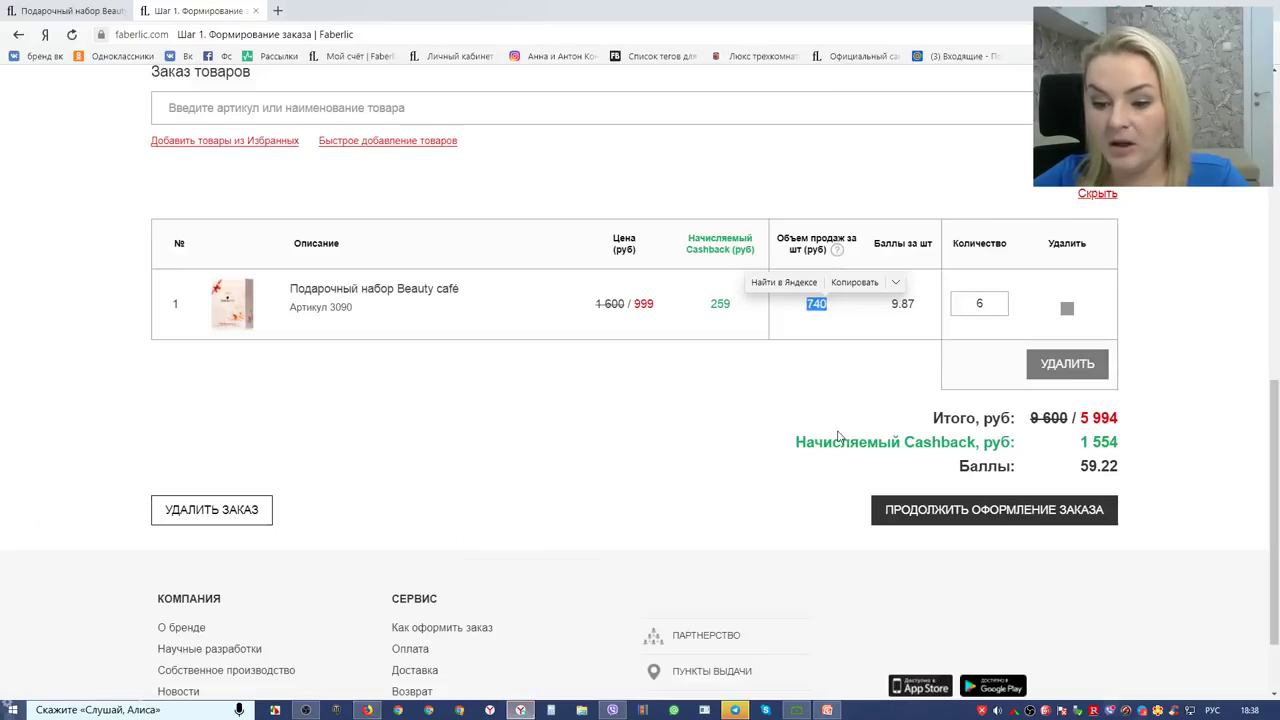
# Step: Delete the entire Beauty café gift set order, and look over the deleted order's card and item totals
pyautogui.scroll(6, 838, 435)
pyautogui.scroll(-6, 832, 457)
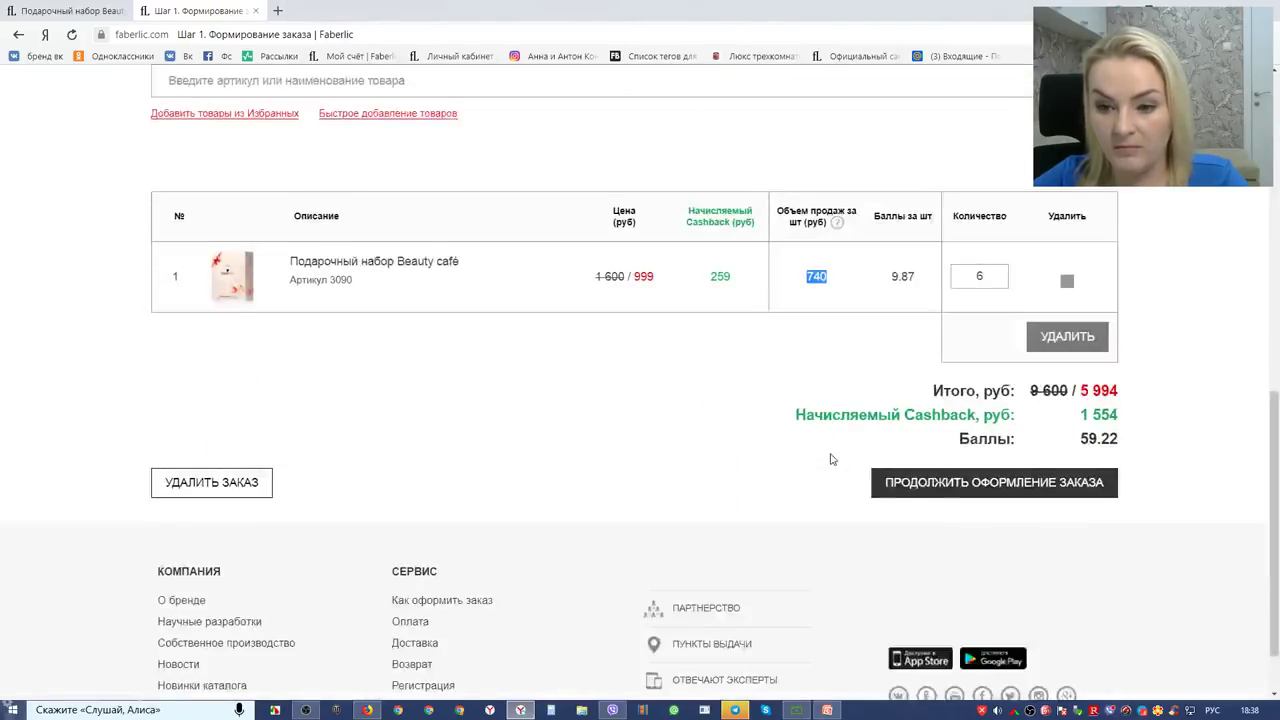
pyautogui.click(262, 447)
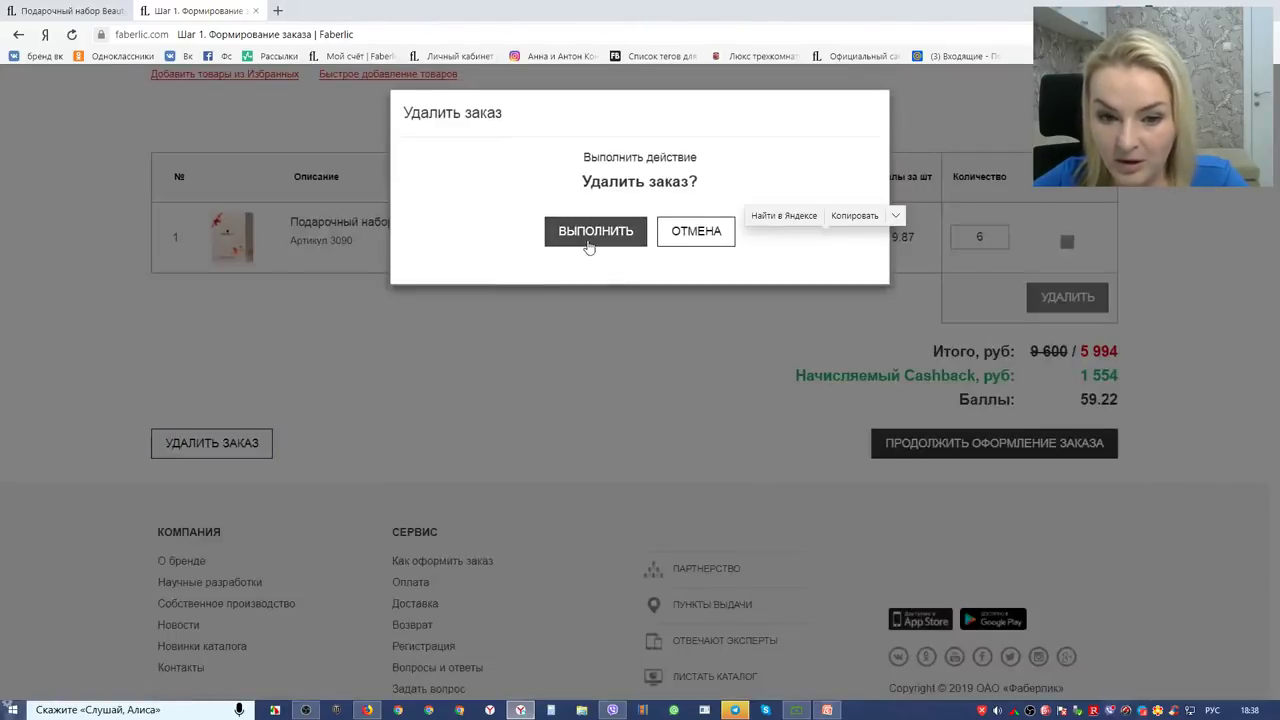
pyautogui.click(589, 245)
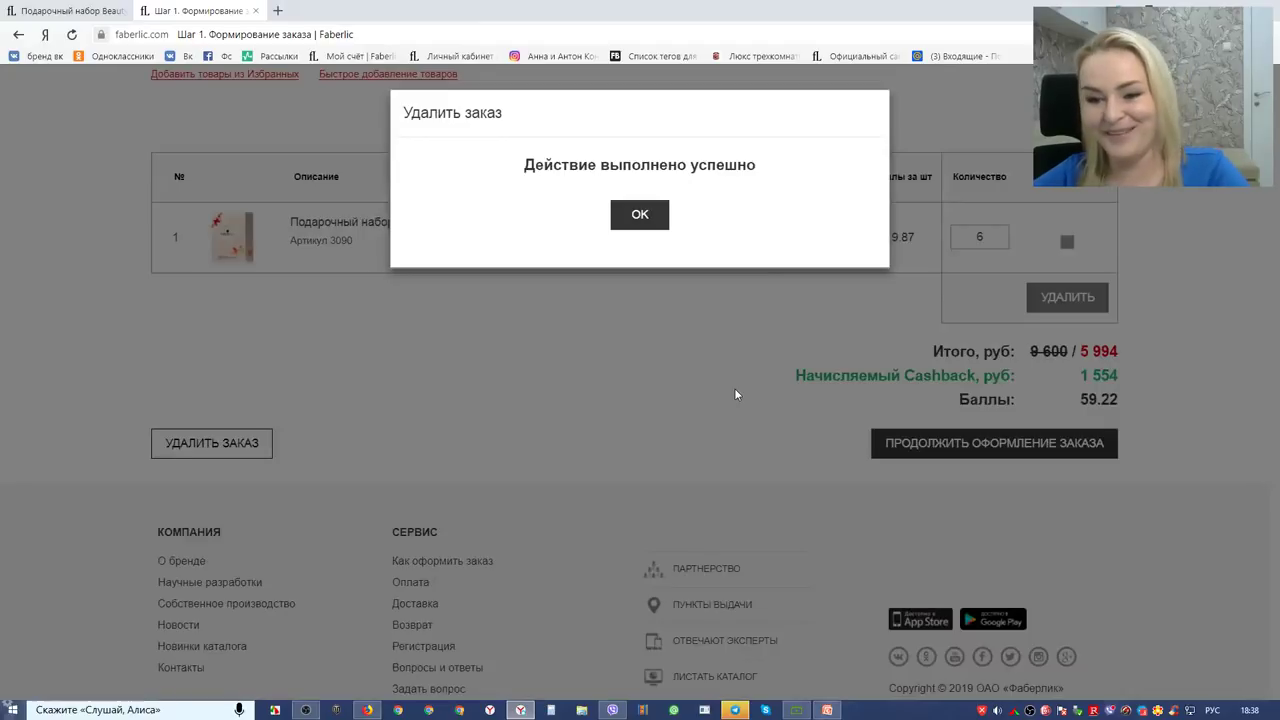
pyautogui.click(640, 214)
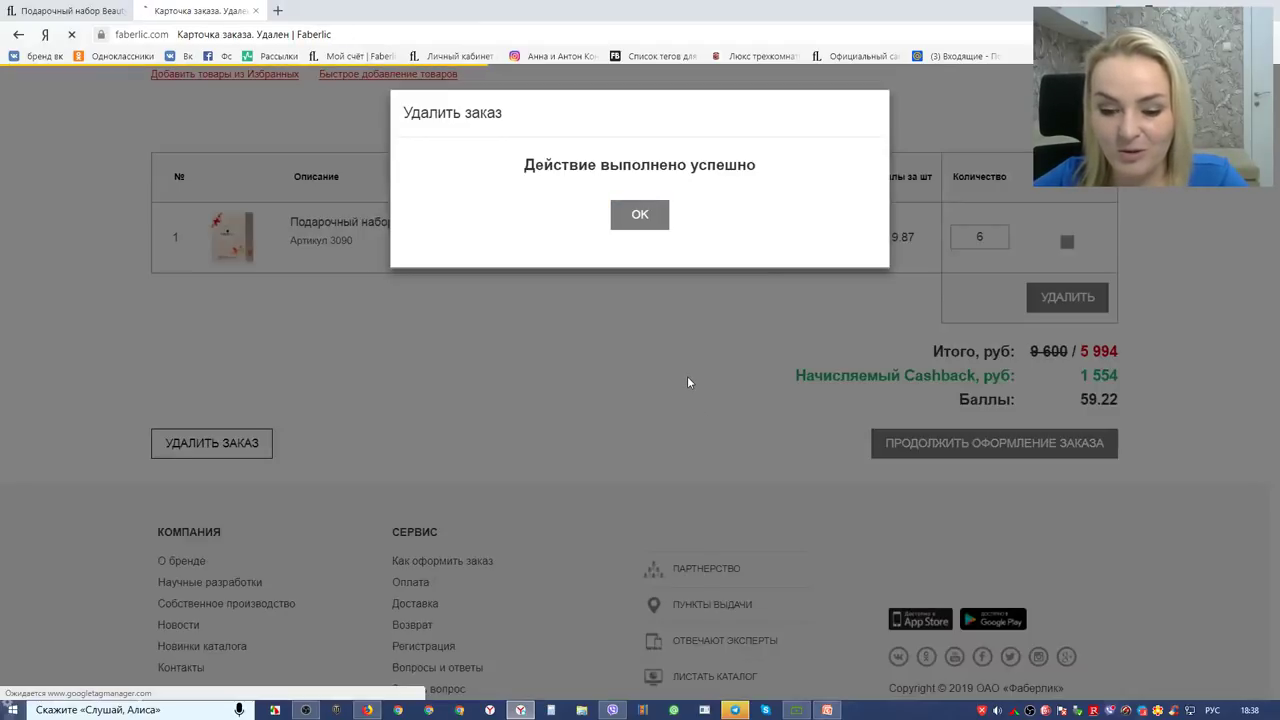
pyautogui.scroll(-5, 620, 566)
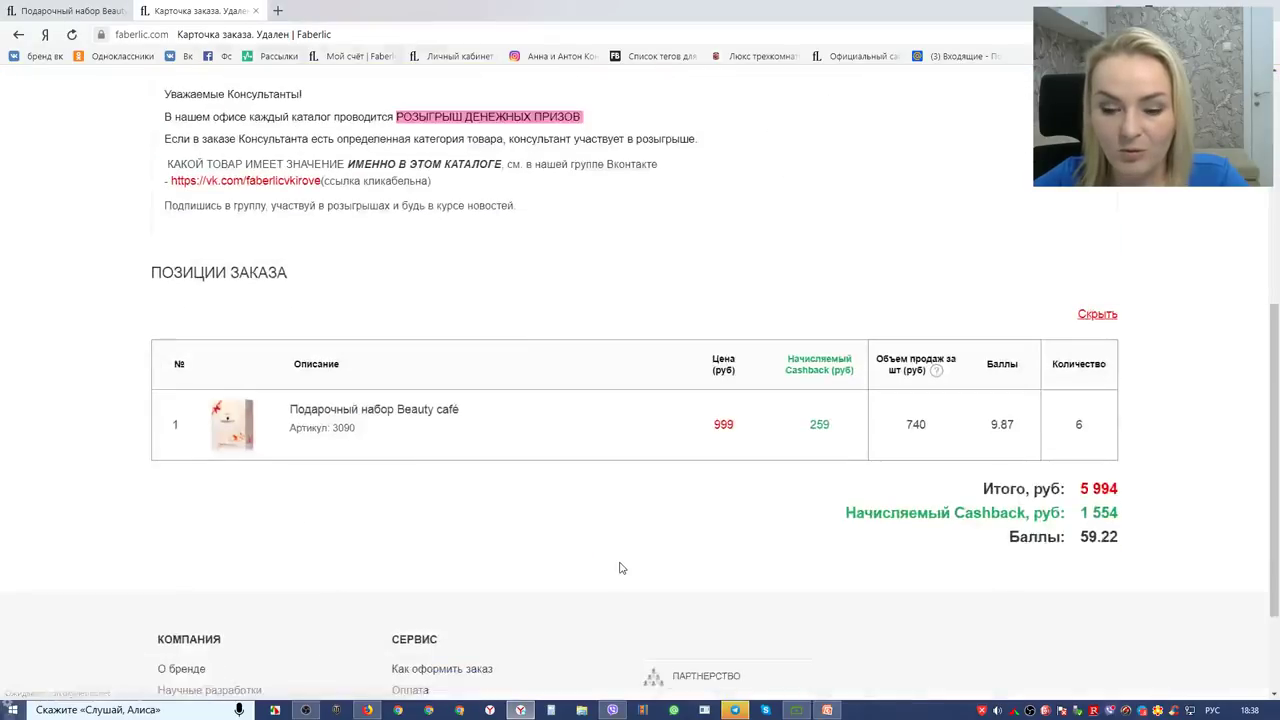
pyautogui.scroll(5, 620, 568)
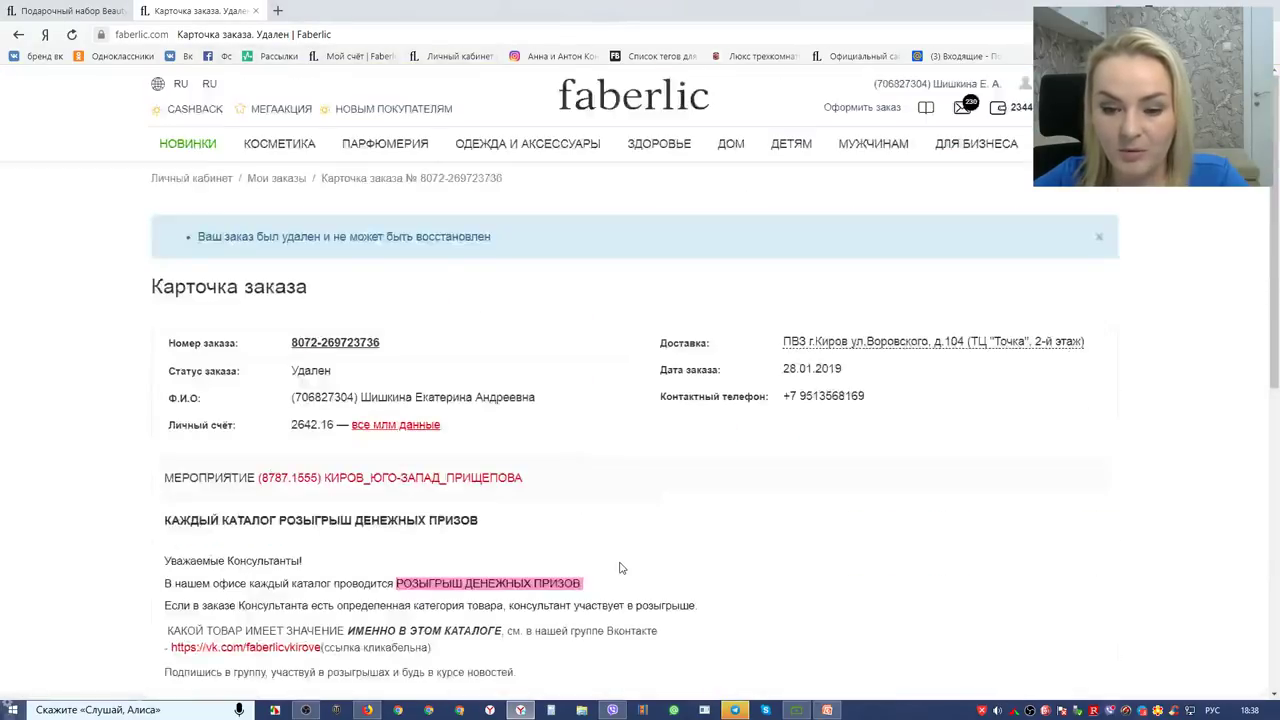
pyautogui.scroll(-7, 487, 259)
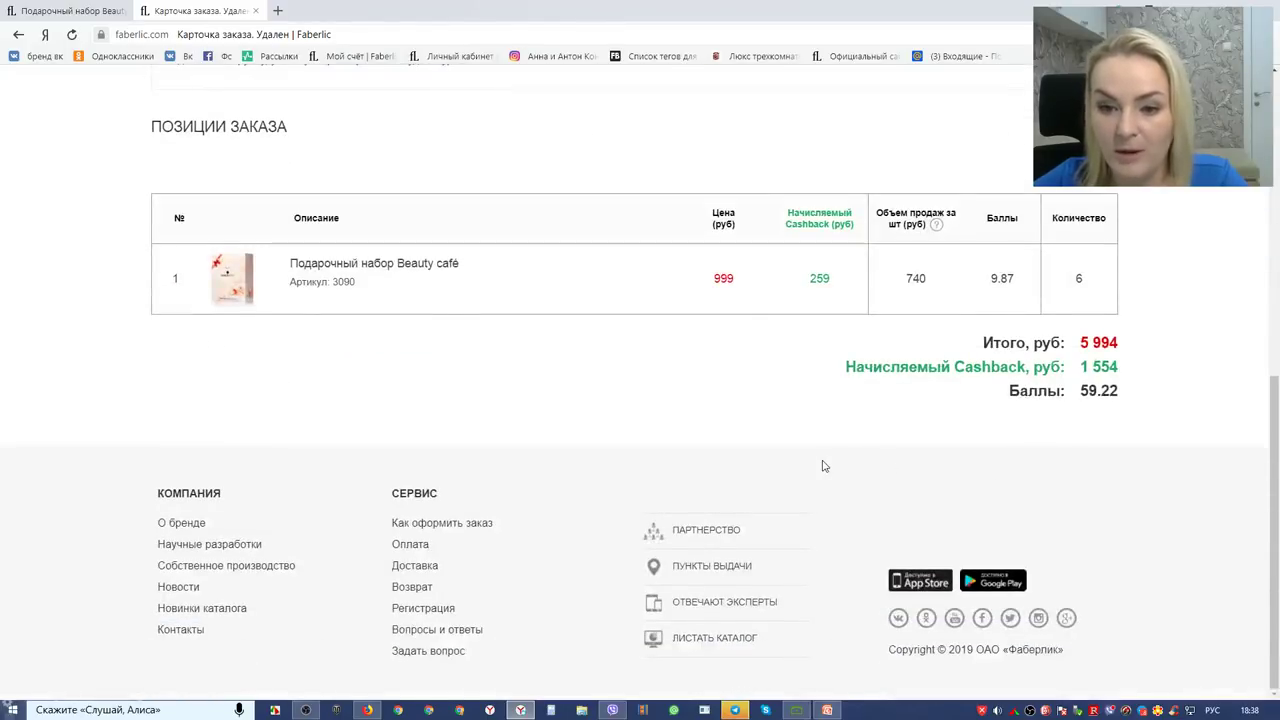
pyautogui.scroll(8, 824, 466)
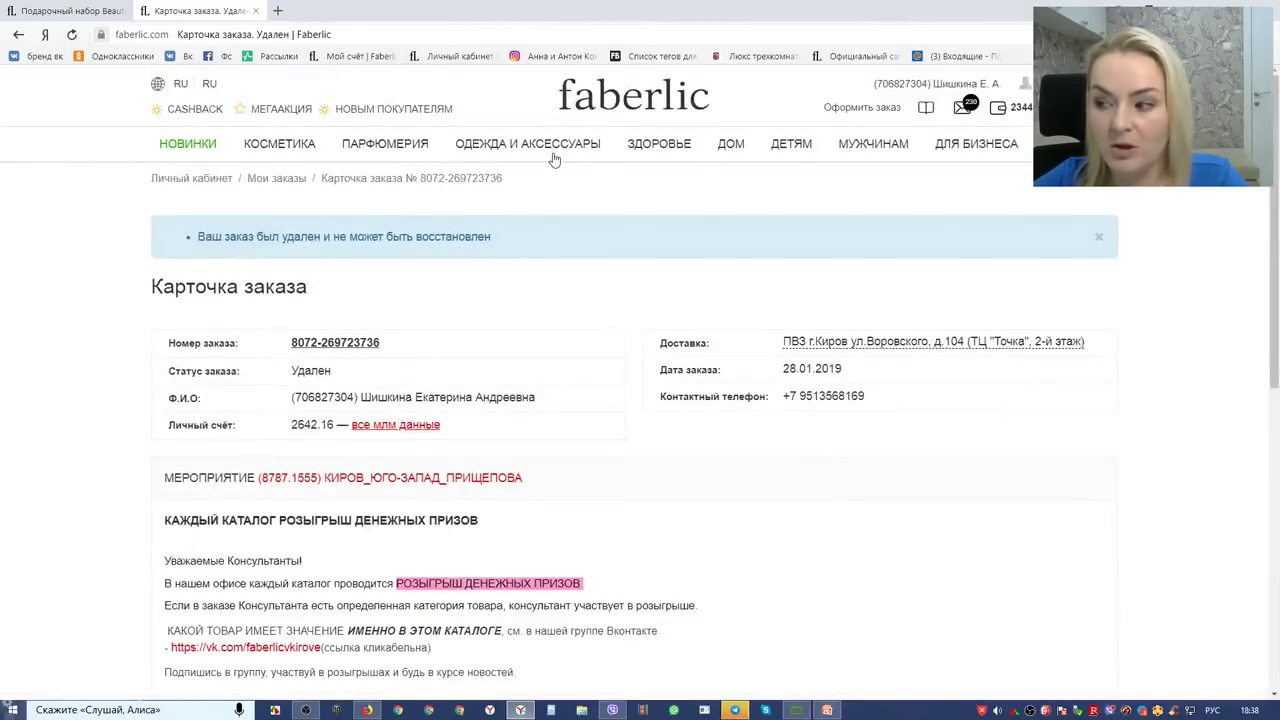
# Step: Browse the clothing and accessories category and open the product page of the Колье «Белла» necklace
pyautogui.click(555, 155)
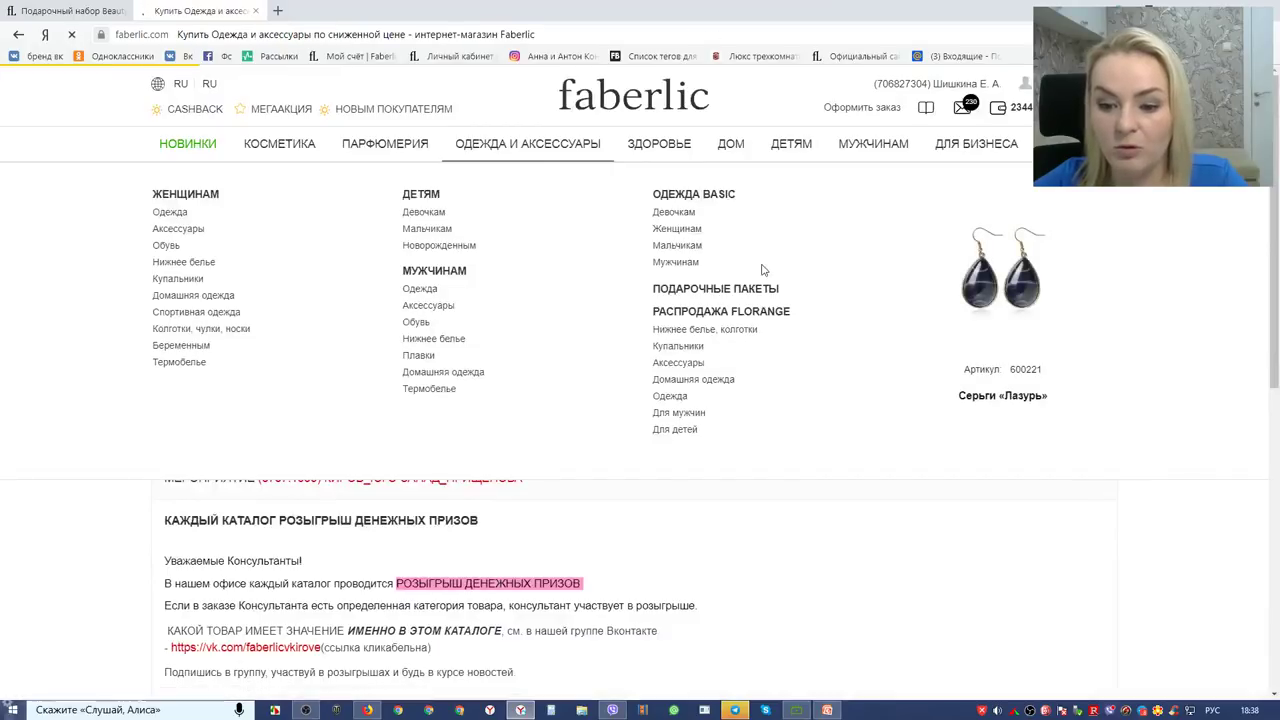
pyautogui.scroll(-5, 766, 271)
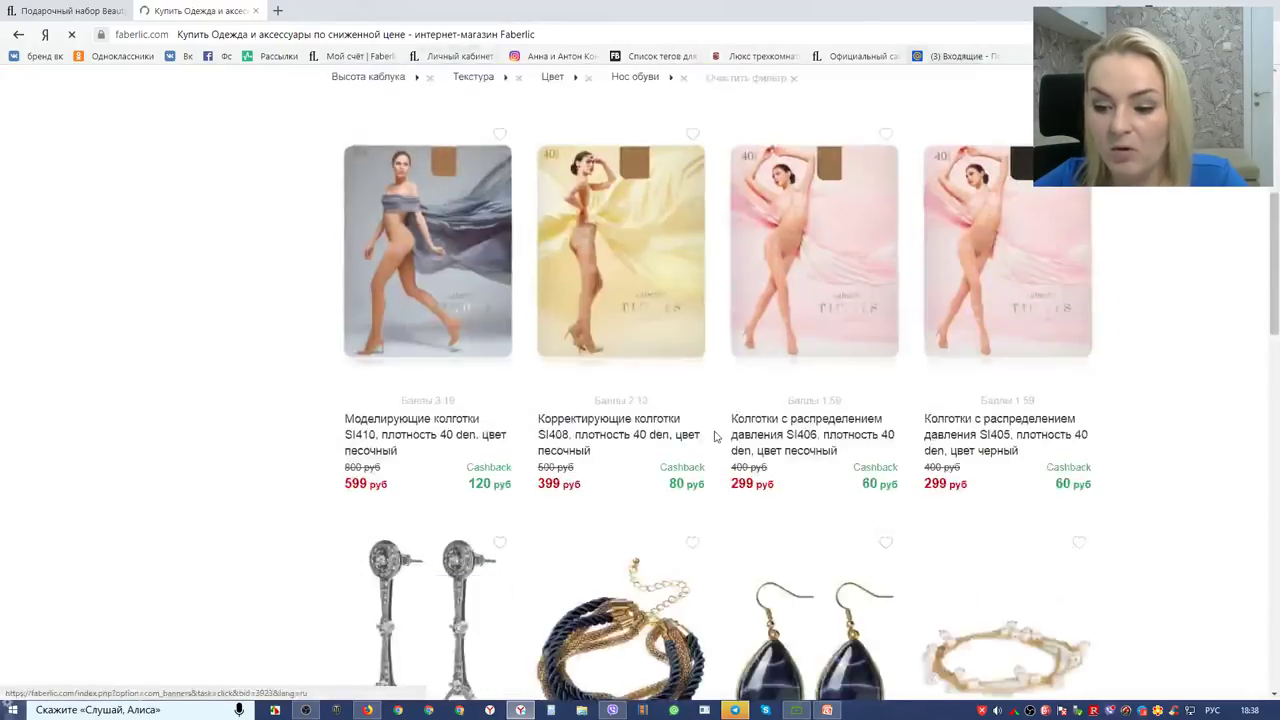
pyautogui.scroll(-6, 880, 486)
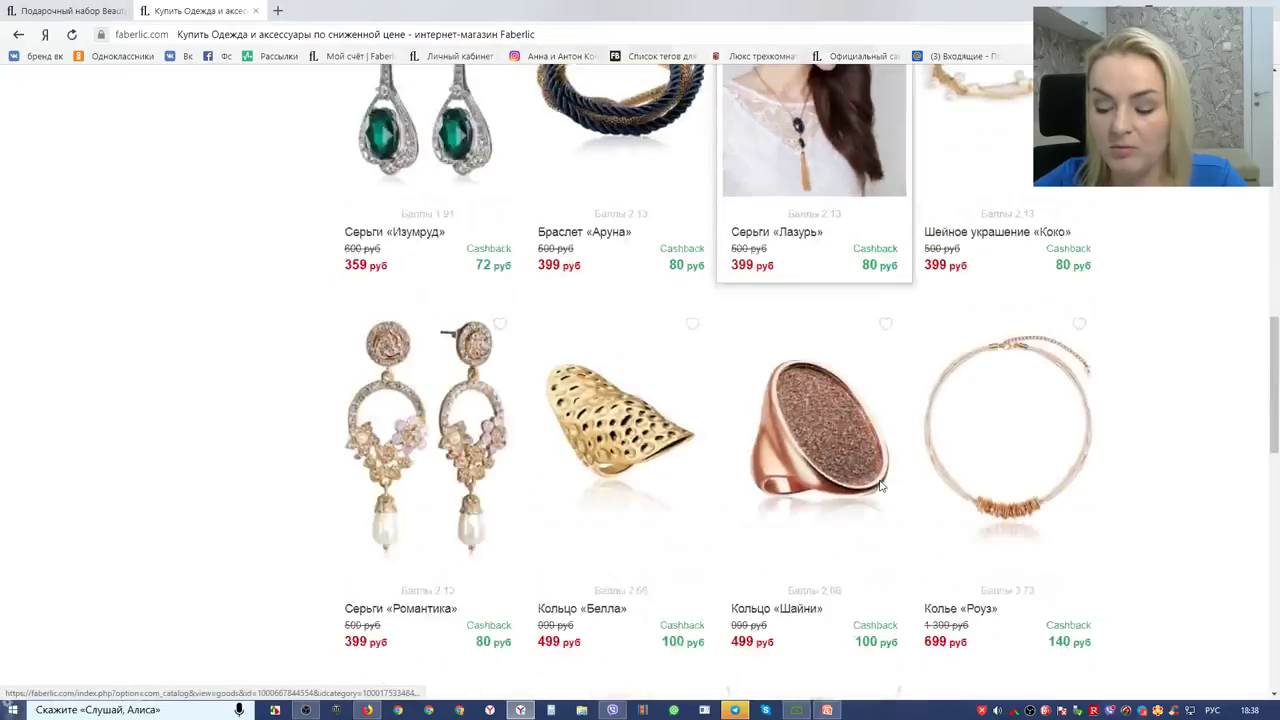
pyautogui.scroll(-3, 905, 485)
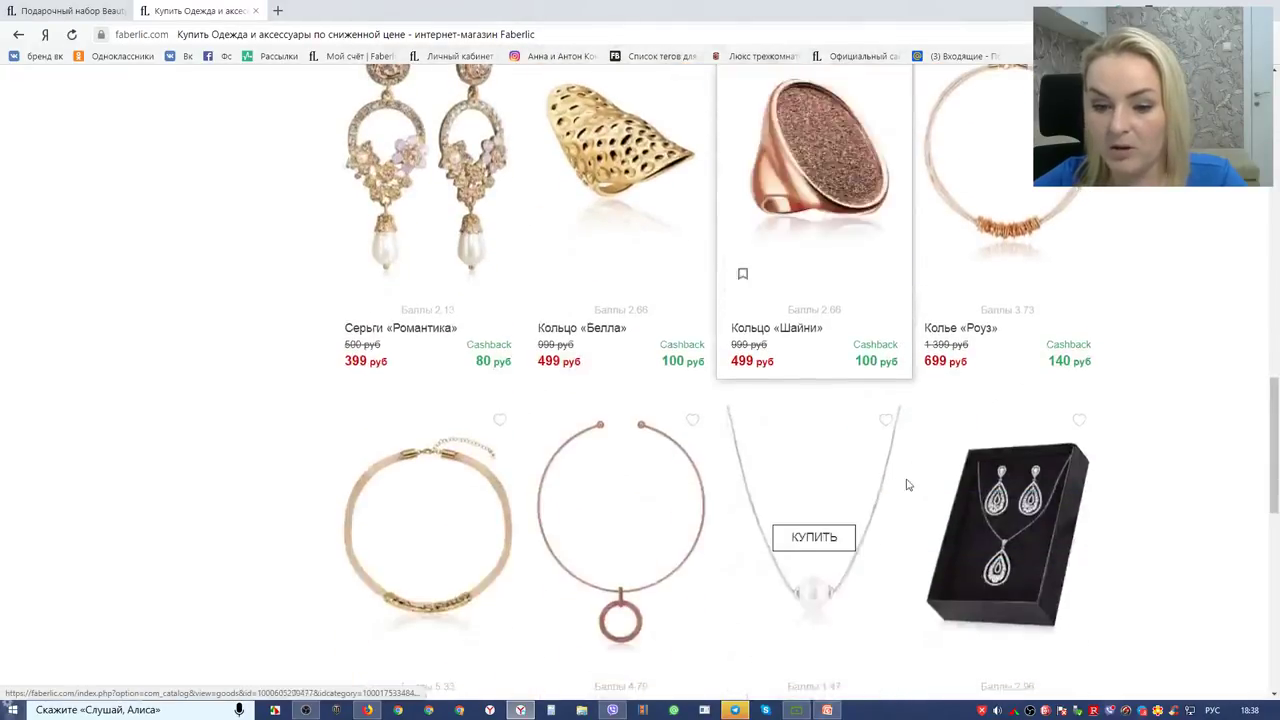
pyautogui.scroll(-3, 907, 485)
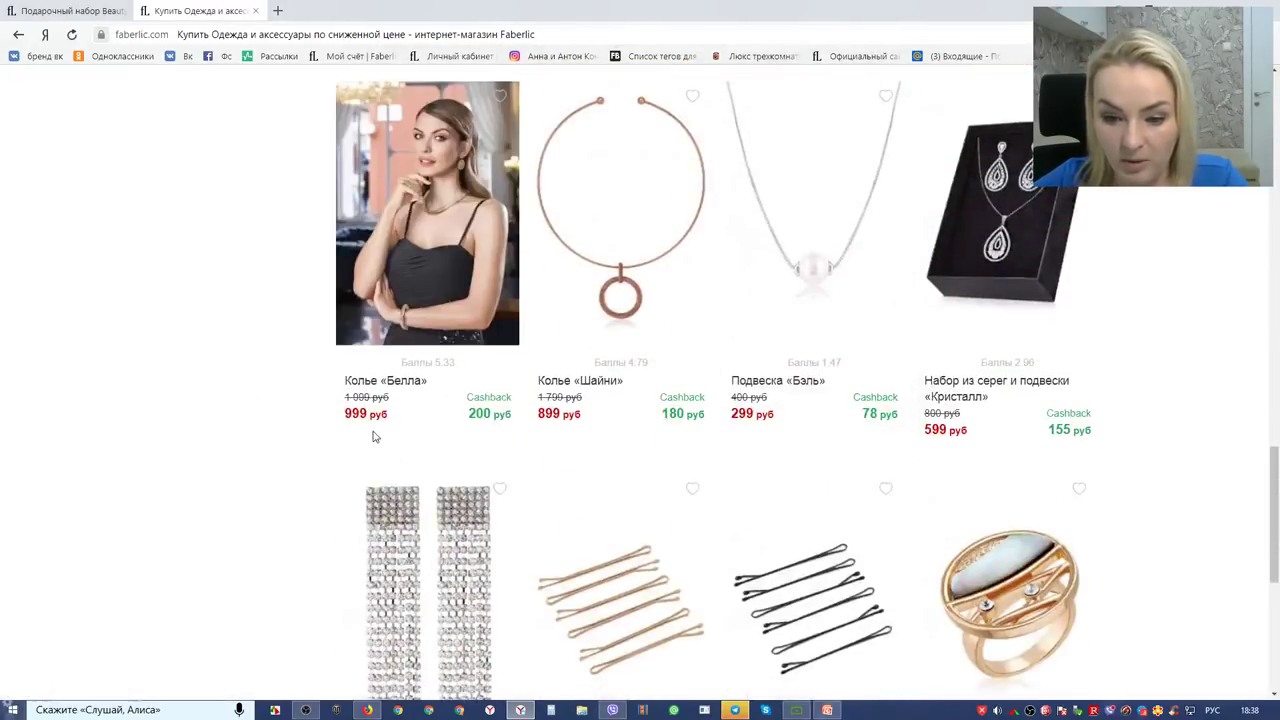
pyautogui.click(417, 400)
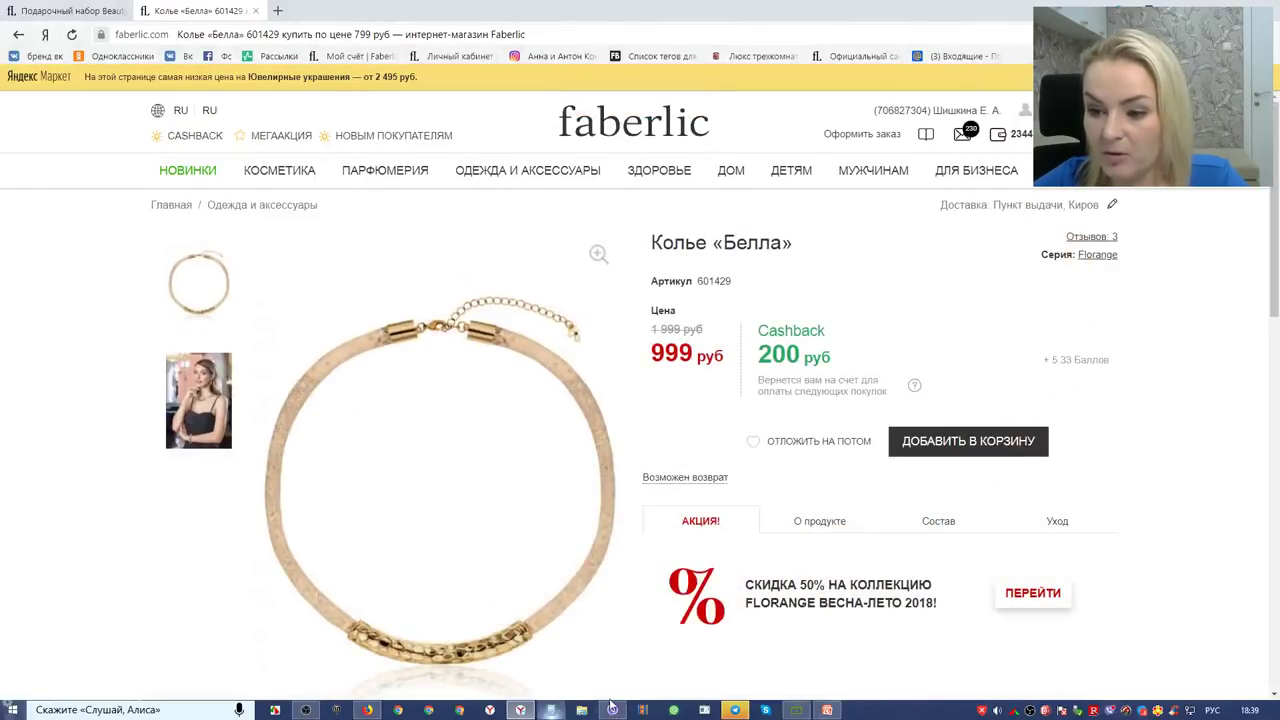
# Step: In the calculator, subtract the necklace's 200 rubles cashback from its 999 rubles price and divide the difference by 5.33 points
pyautogui.click(551, 710)
pyautogui.moveTo(817, 321); pyautogui.dragTo(1121, 389)
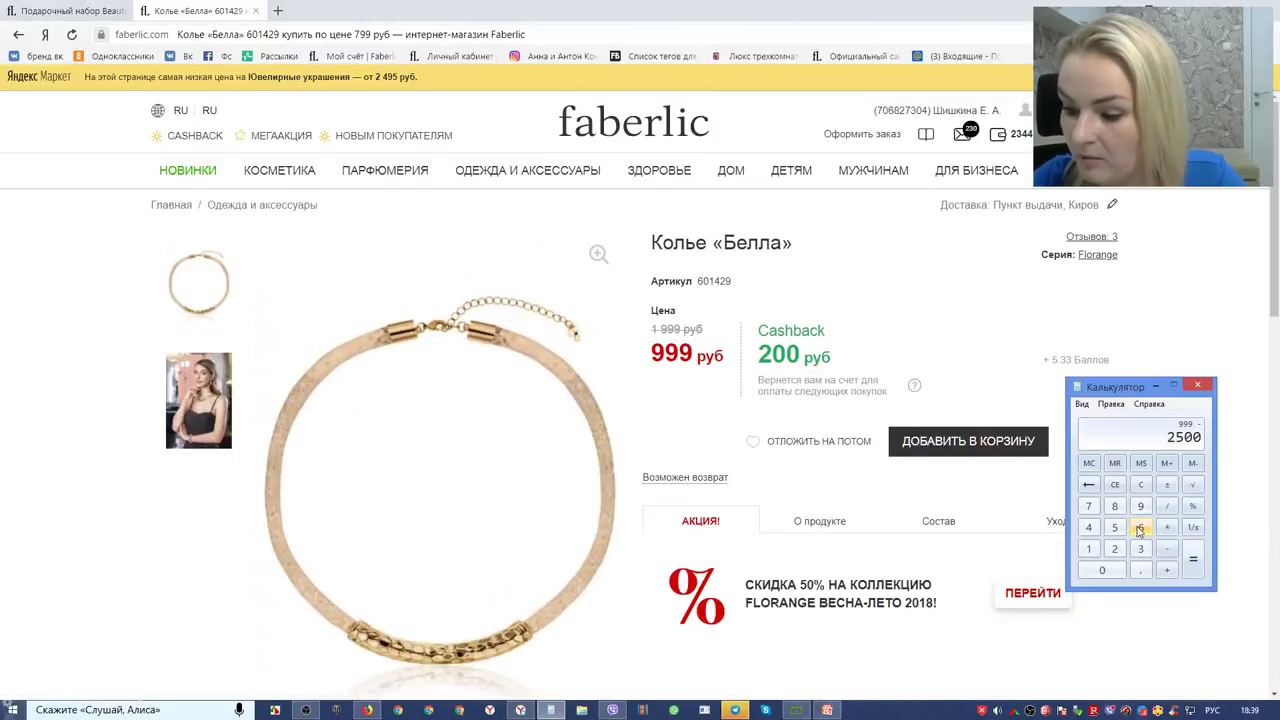
pyautogui.press('0')
pyautogui.press('Return')
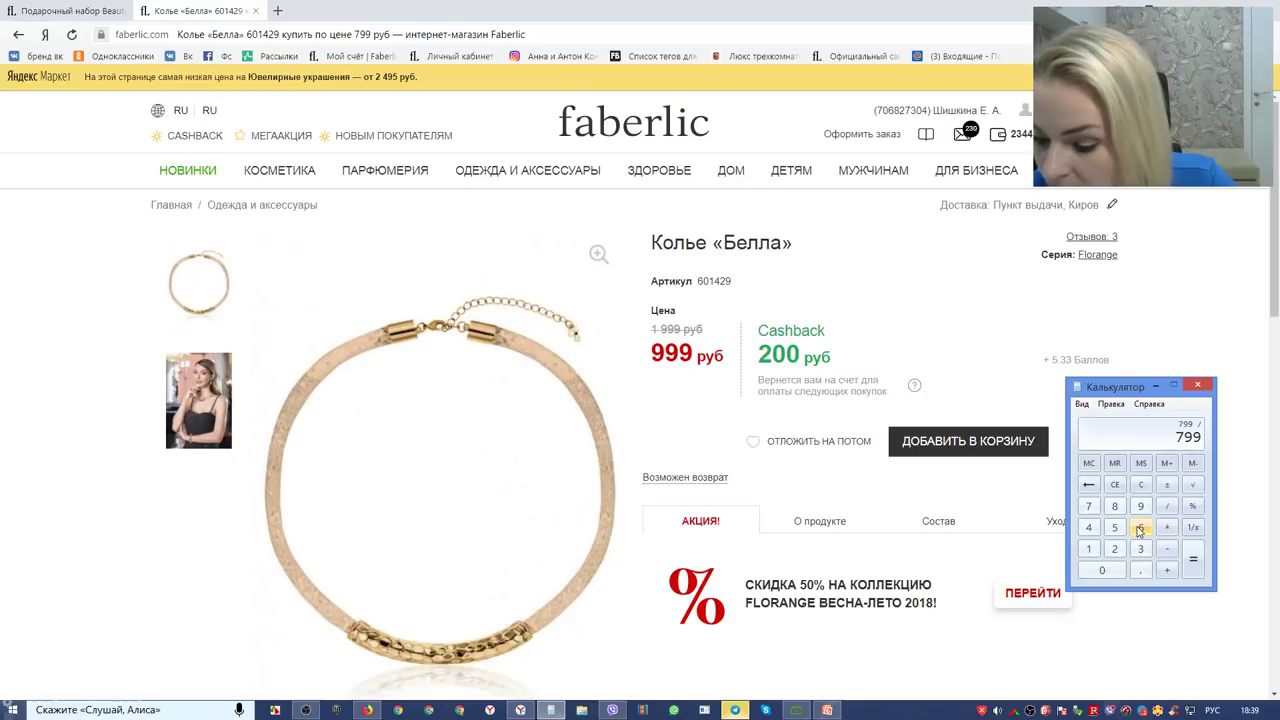
pyautogui.press('5')
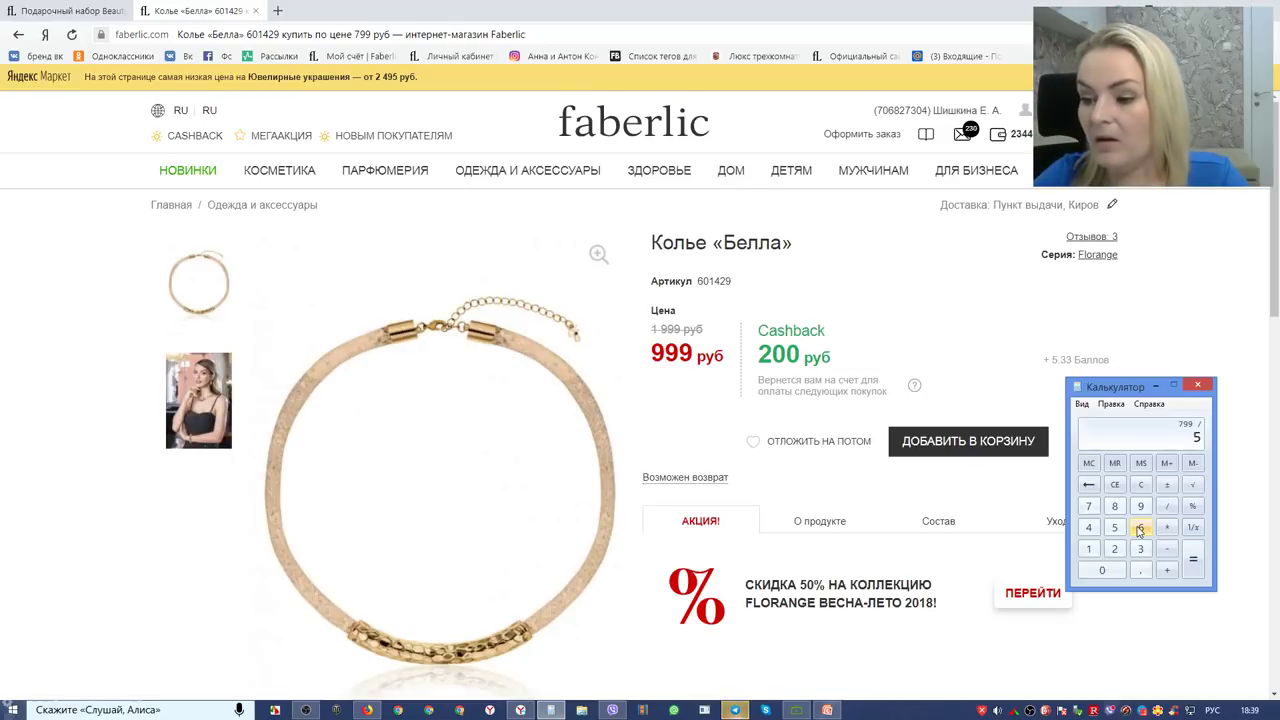
pyautogui.press('Return')
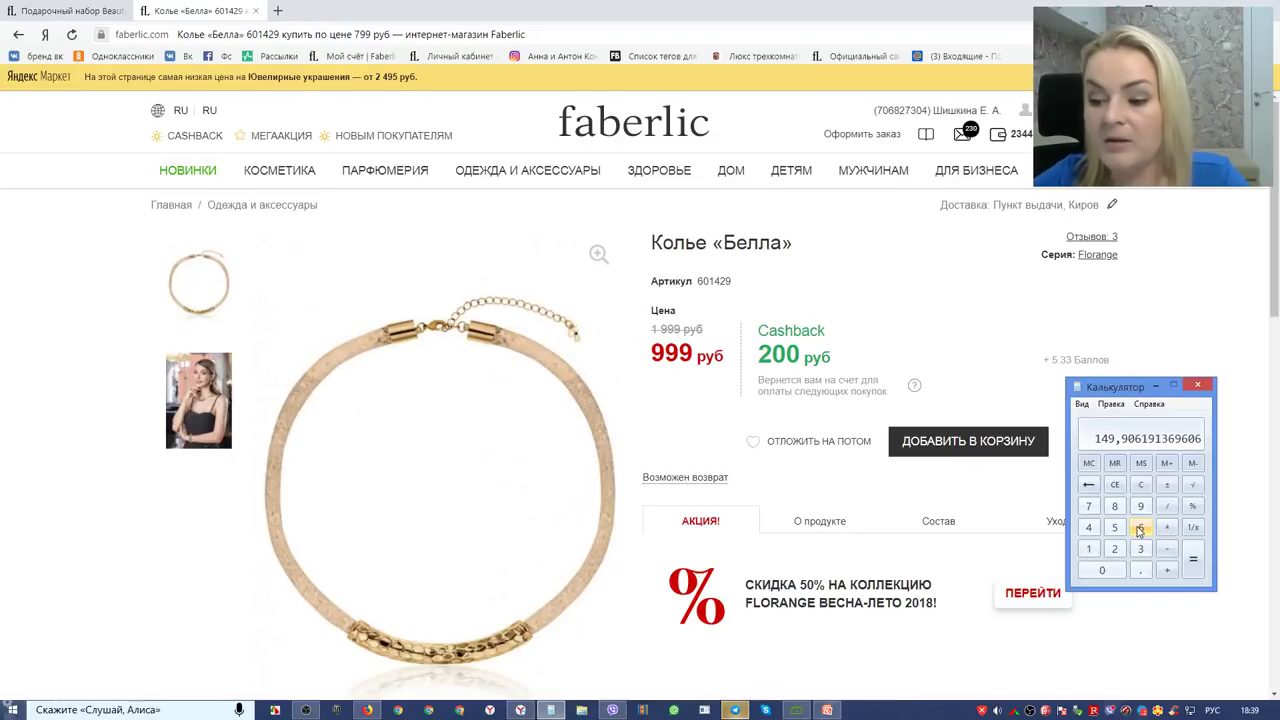
# Step: Add the Колье «Белла» necklace to the basket, open the basket and set its quantity to 5
pyautogui.click(977, 454)
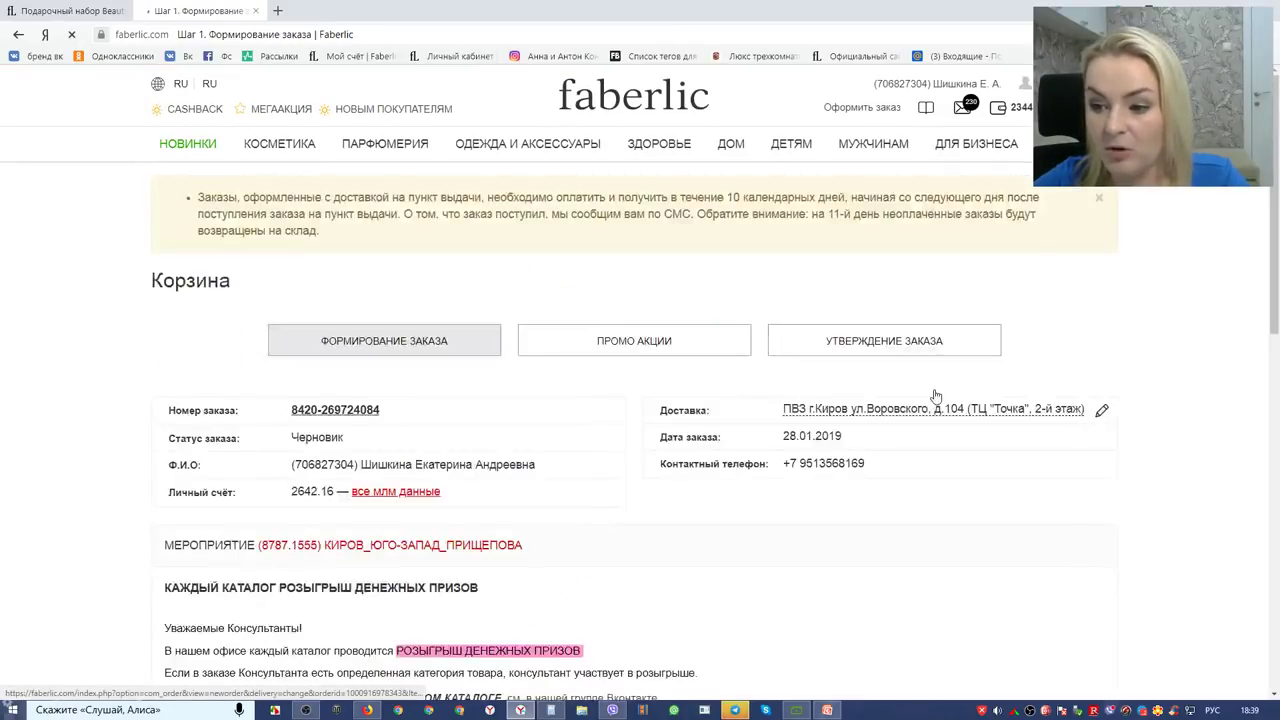
pyautogui.scroll(-8, 913, 391)
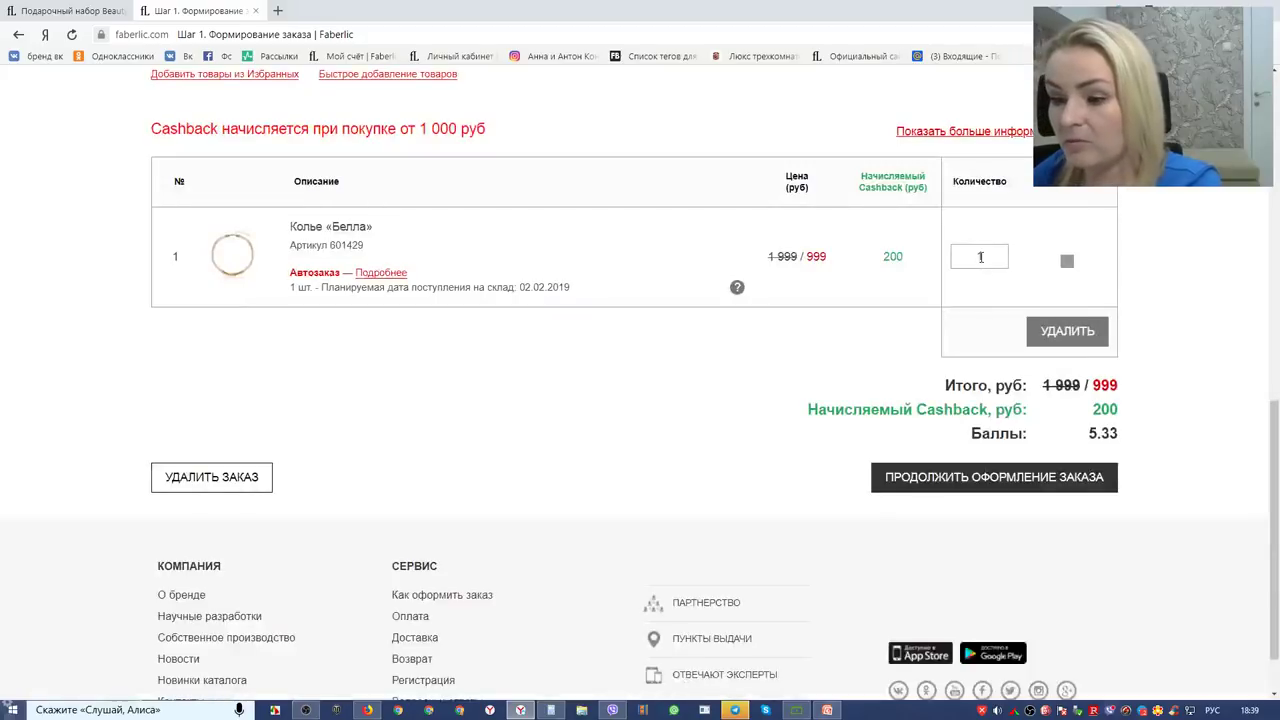
pyautogui.doubleClick(970, 256)
pyautogui.write('5')
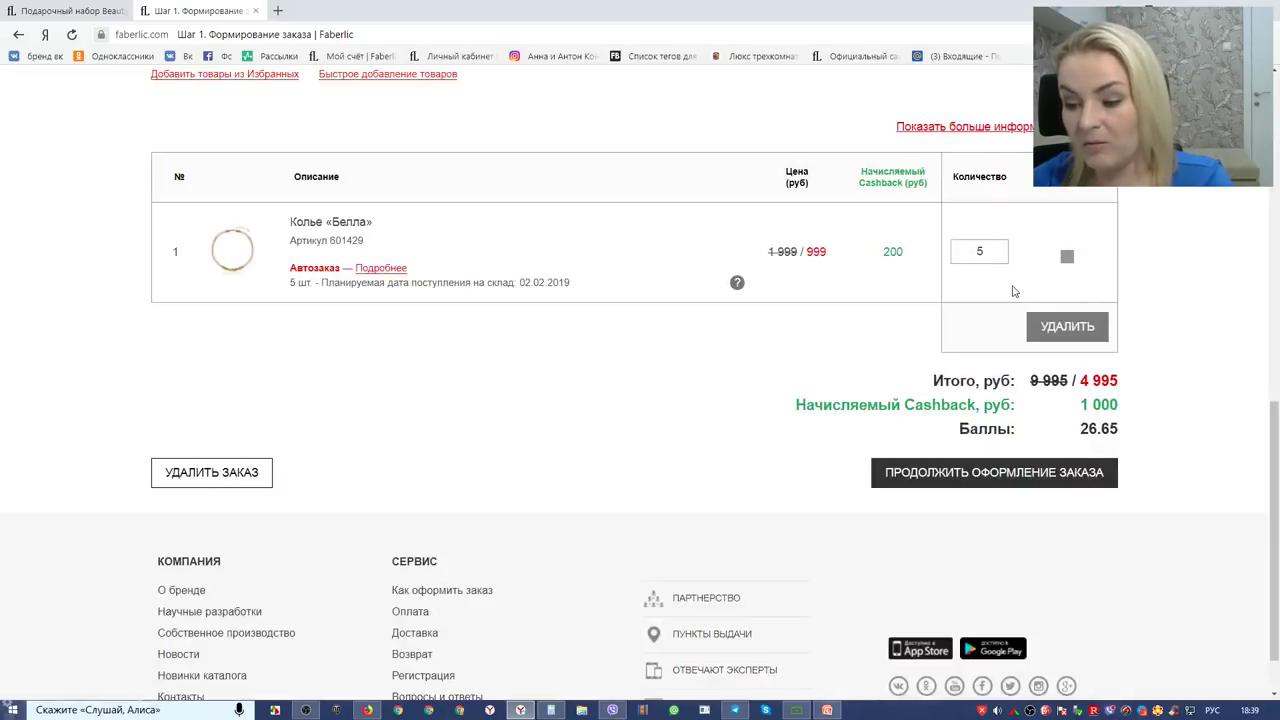
# Step: Set the quantity of the Колье «Белла» necklace in the basket to 10
pyautogui.click(985, 251)
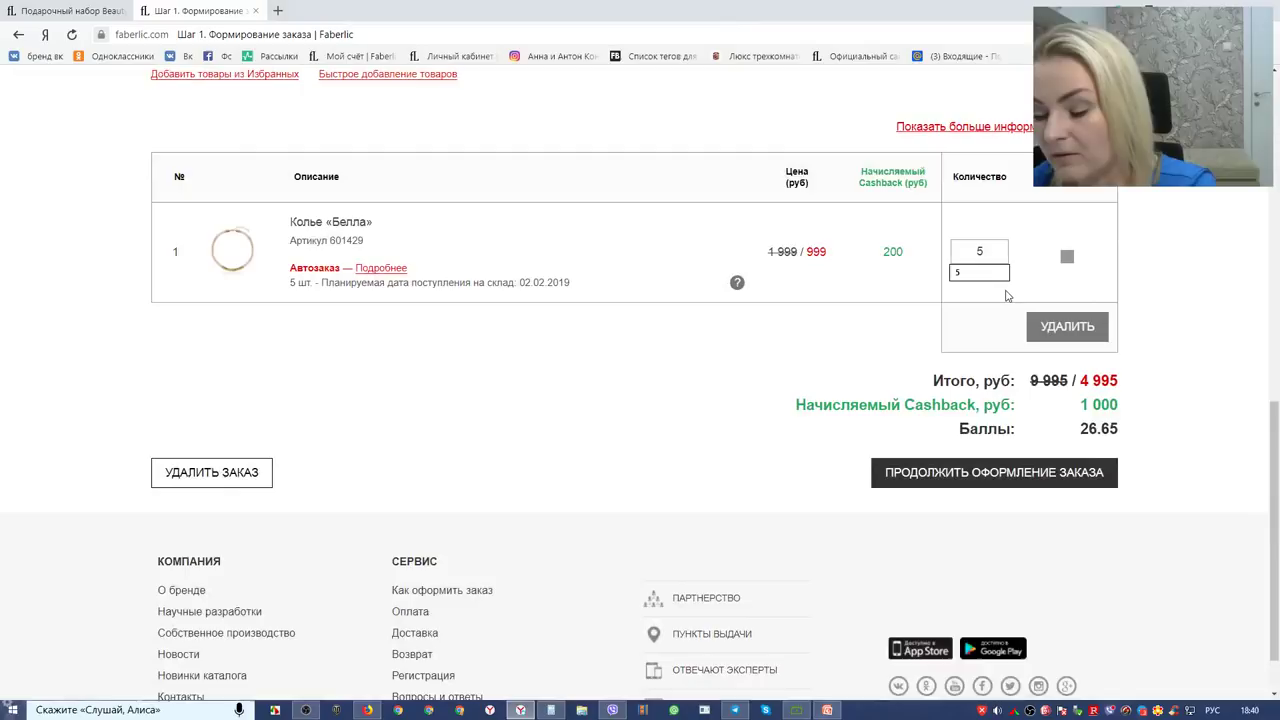
pyautogui.moveTo(986, 252); pyautogui.dragTo(966, 256)
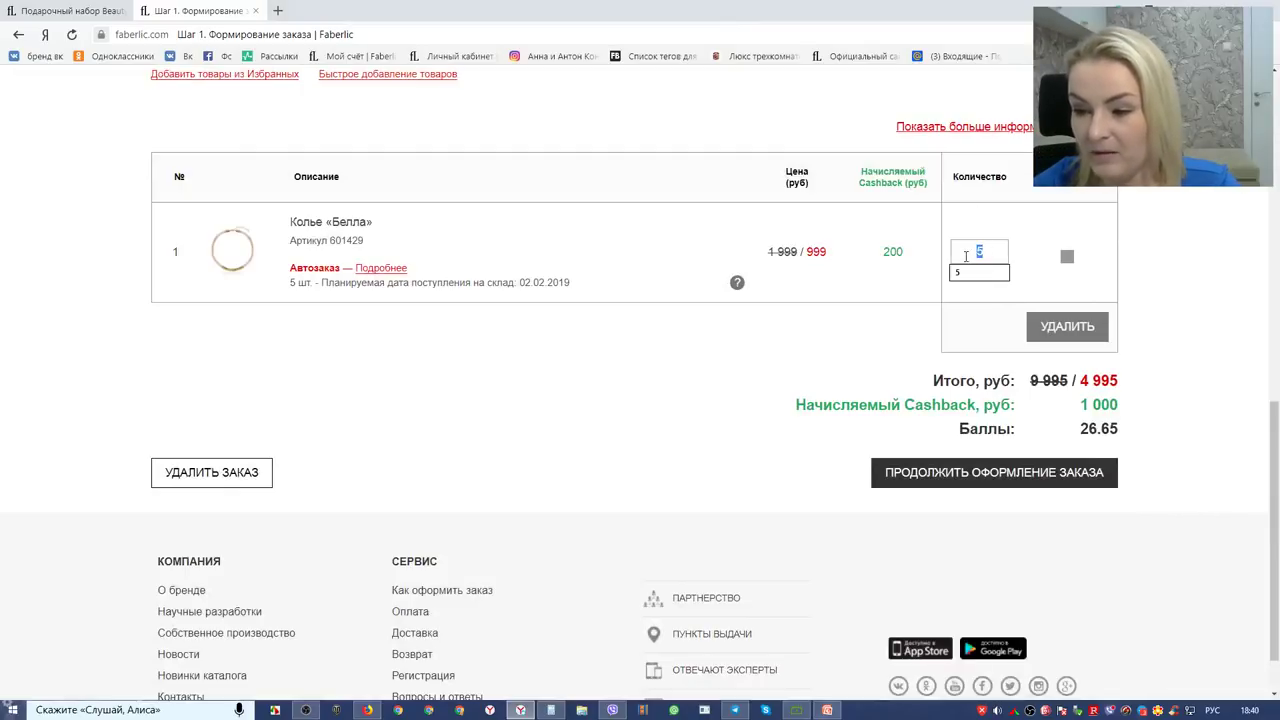
pyautogui.write('10')
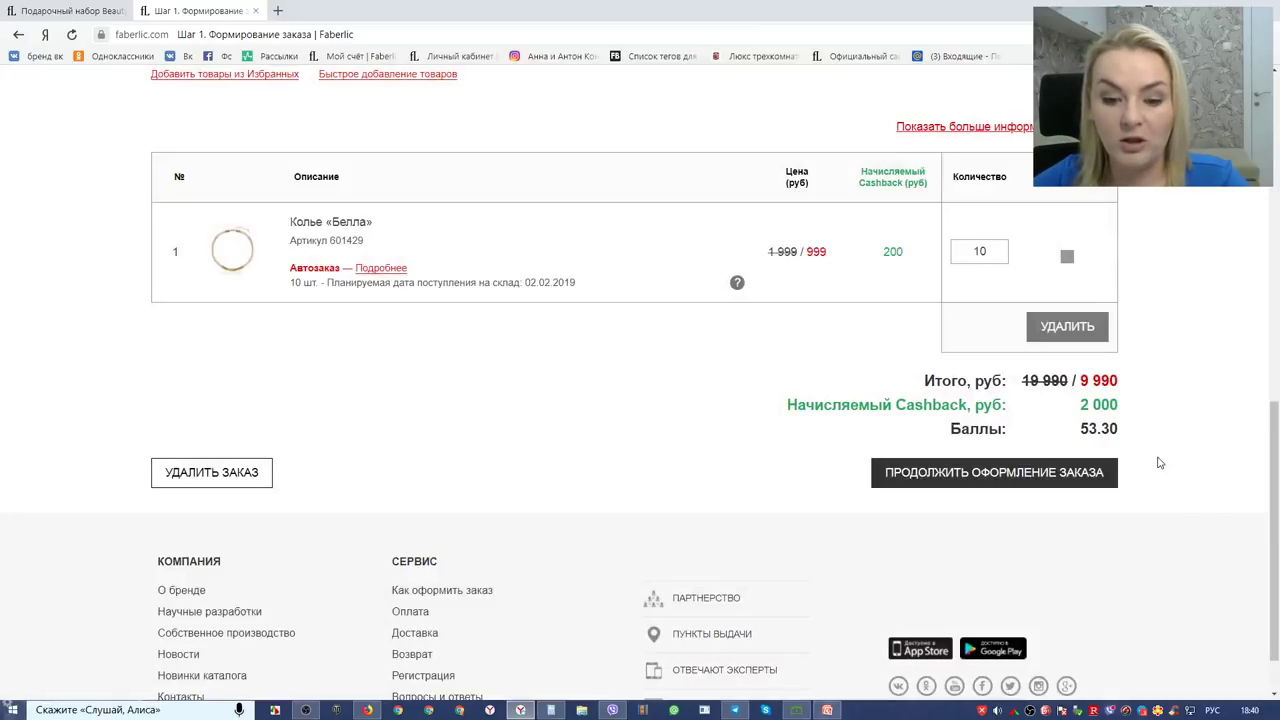
# Step: Switch to the webinar room in Firefox and check the participants' chat
pyautogui.click(368, 709)
pyautogui.click(189, 653)
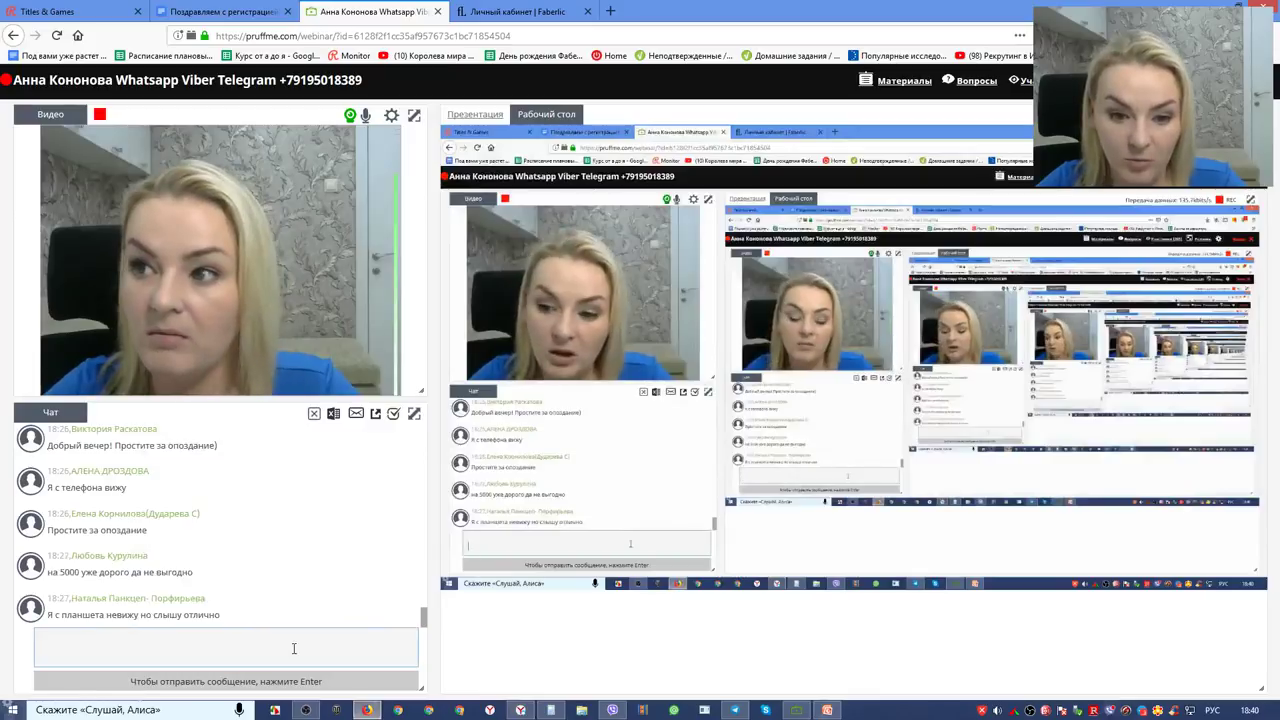
pyautogui.click(294, 648)
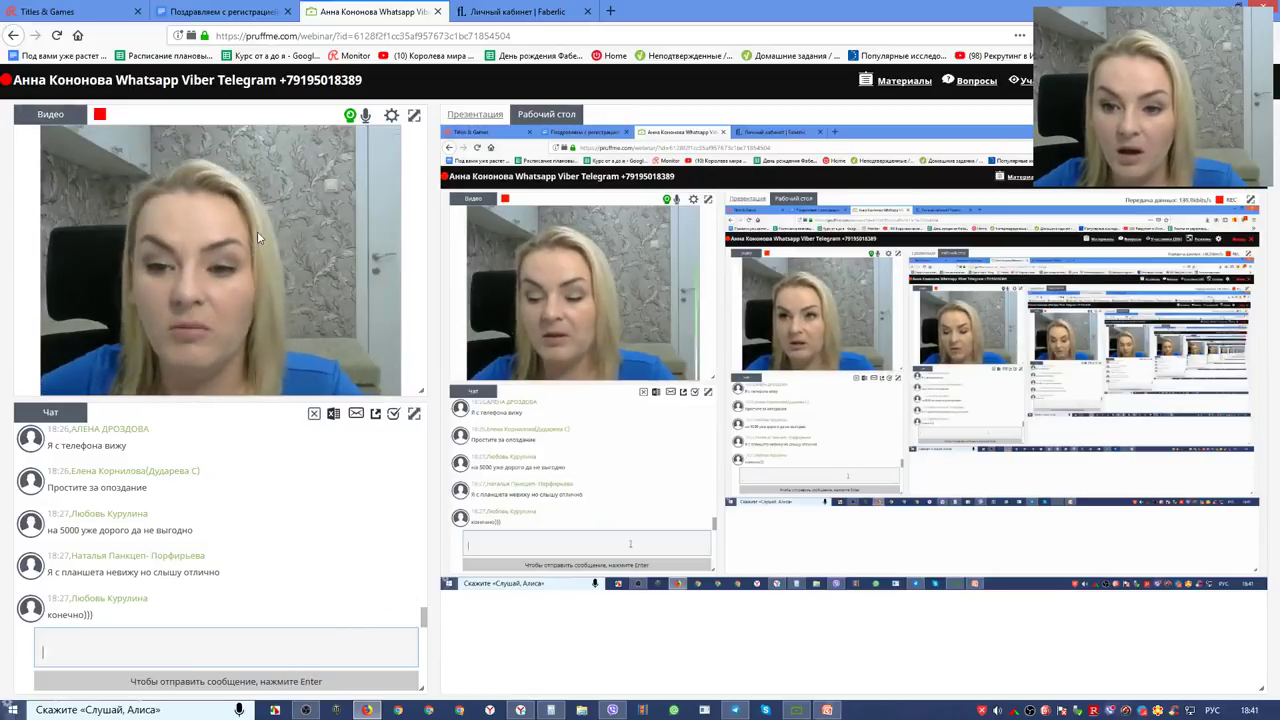
# Step: Look over the cashback overview in the Faberlic personal account and open the new order's delivery form
pyautogui.click(520, 12)
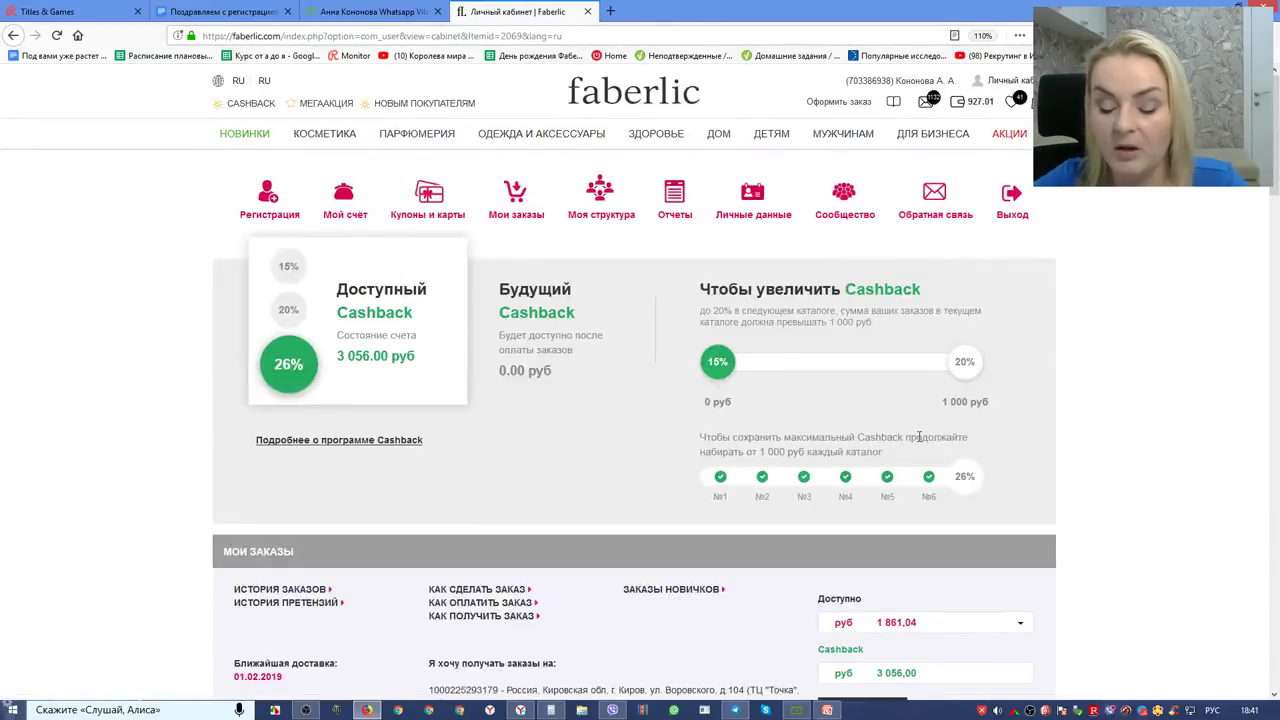
pyautogui.scroll(-5, 919, 437)
pyautogui.scroll(3, 731, 381)
pyautogui.scroll(2, 731, 381)
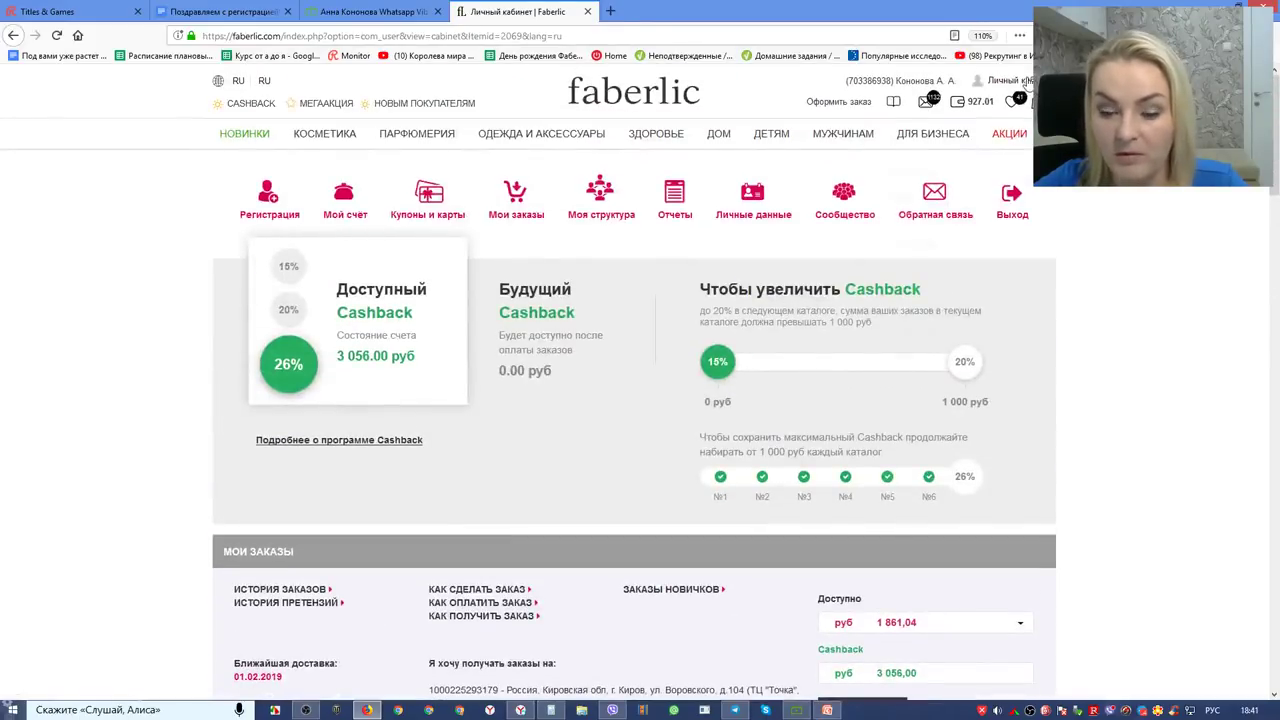
pyautogui.moveTo(1025, 90)
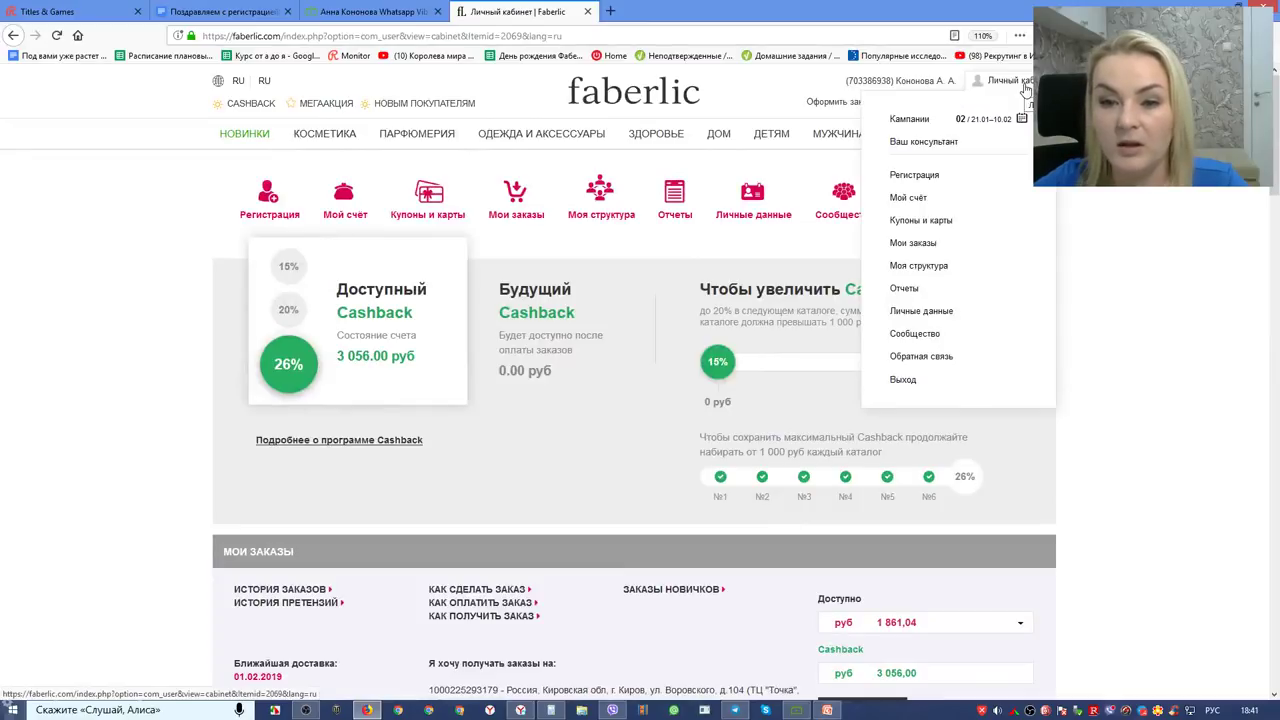
pyautogui.click(1025, 90)
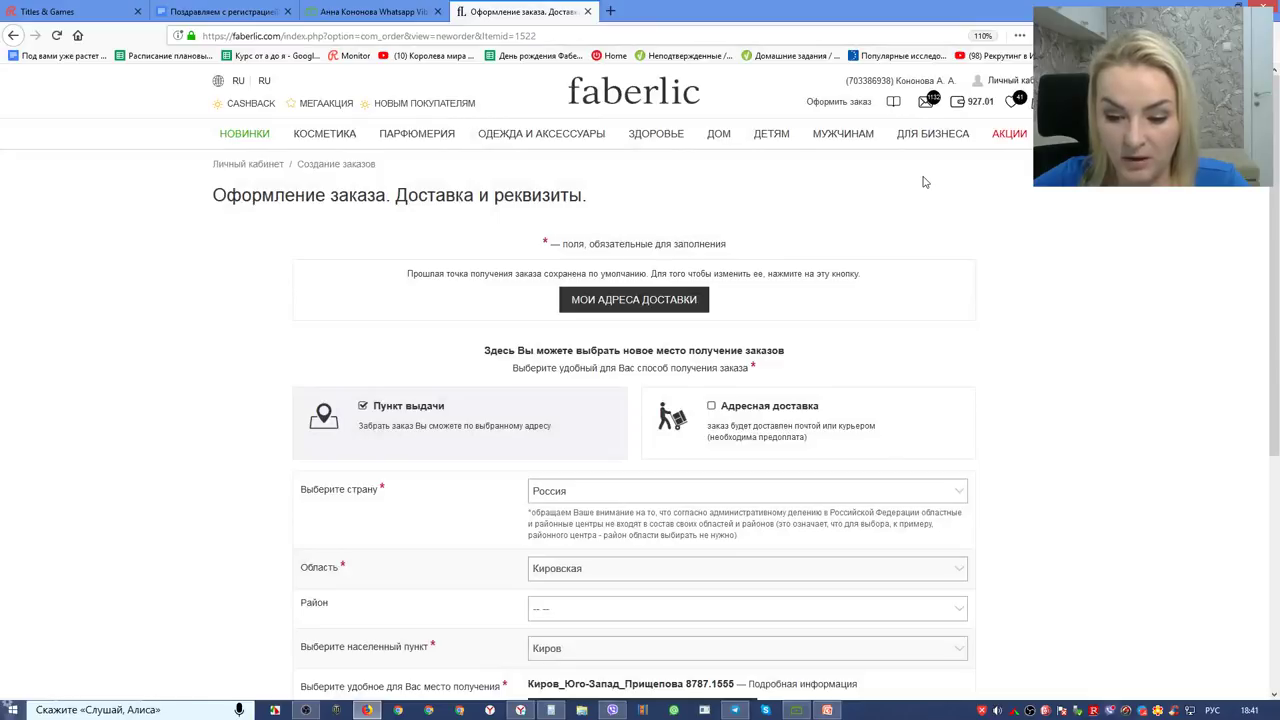
# Step: Switch back to the necklace order in Yandex Browser and show the additional sales volume and points details
pyautogui.click(497, 710)
pyautogui.scroll(2, 1121, 553)
pyautogui.scroll(-1, 955, 327)
pyautogui.click(1045, 196)
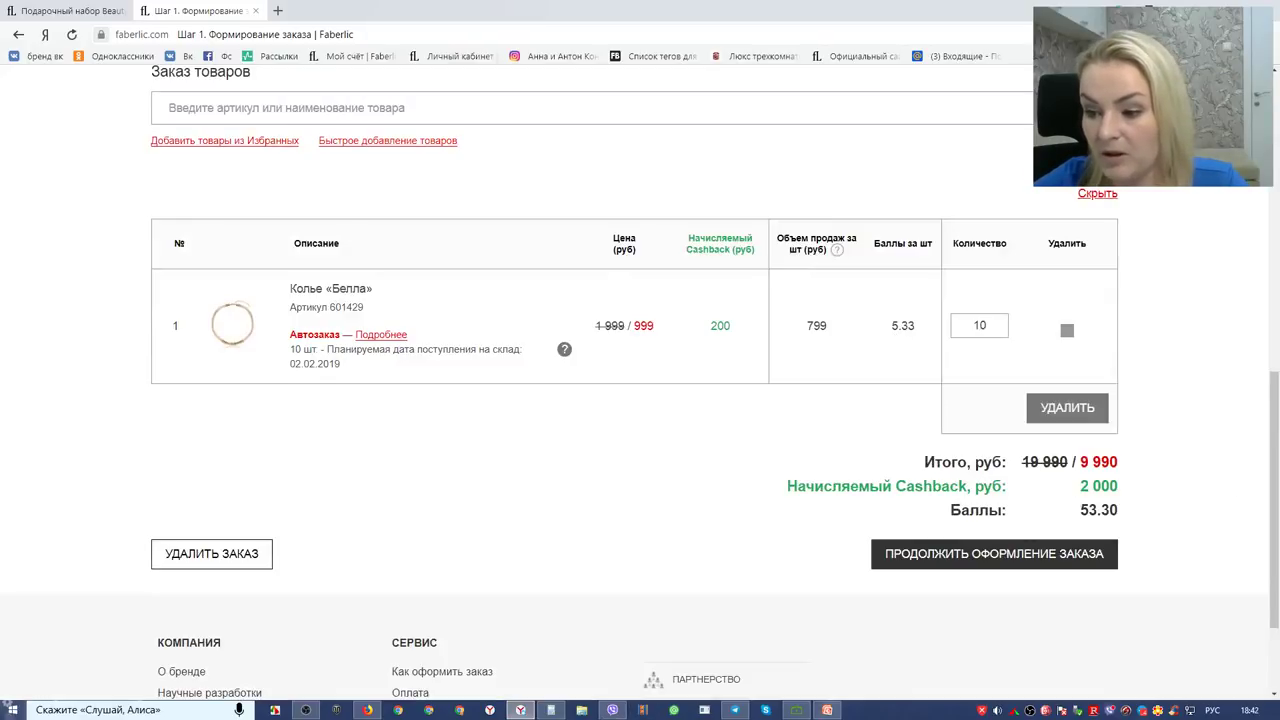
# Step: Switch to the calculator, place it beside the order totals, and enter the order's 53.3 points multiplied by 60
pyautogui.click(550, 710)
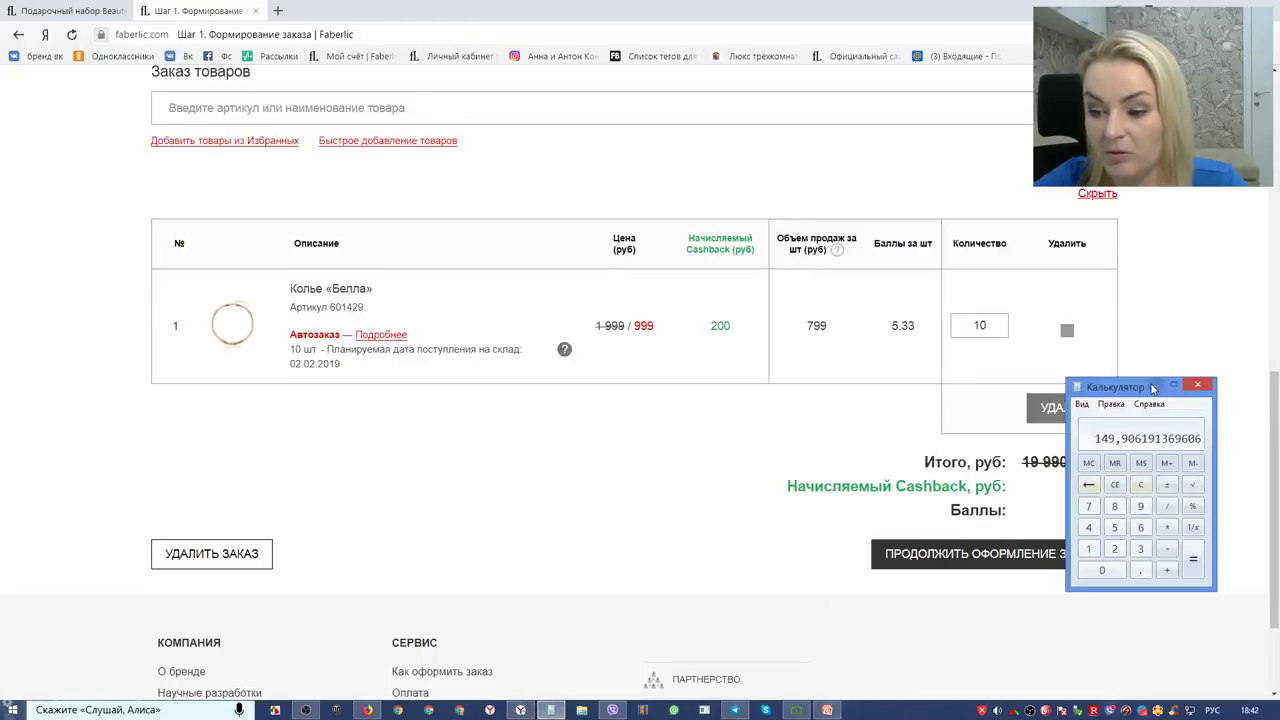
pyautogui.moveTo(1112, 389); pyautogui.dragTo(841, 358)
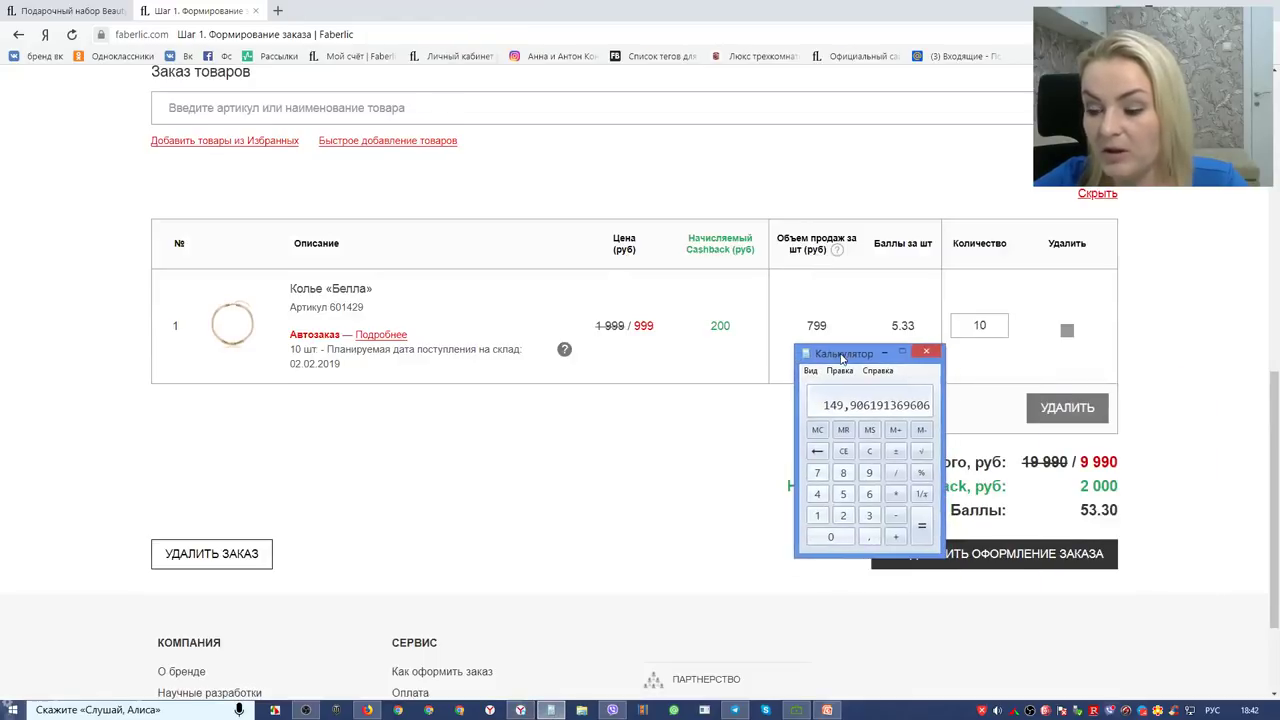
pyautogui.click(869, 451)
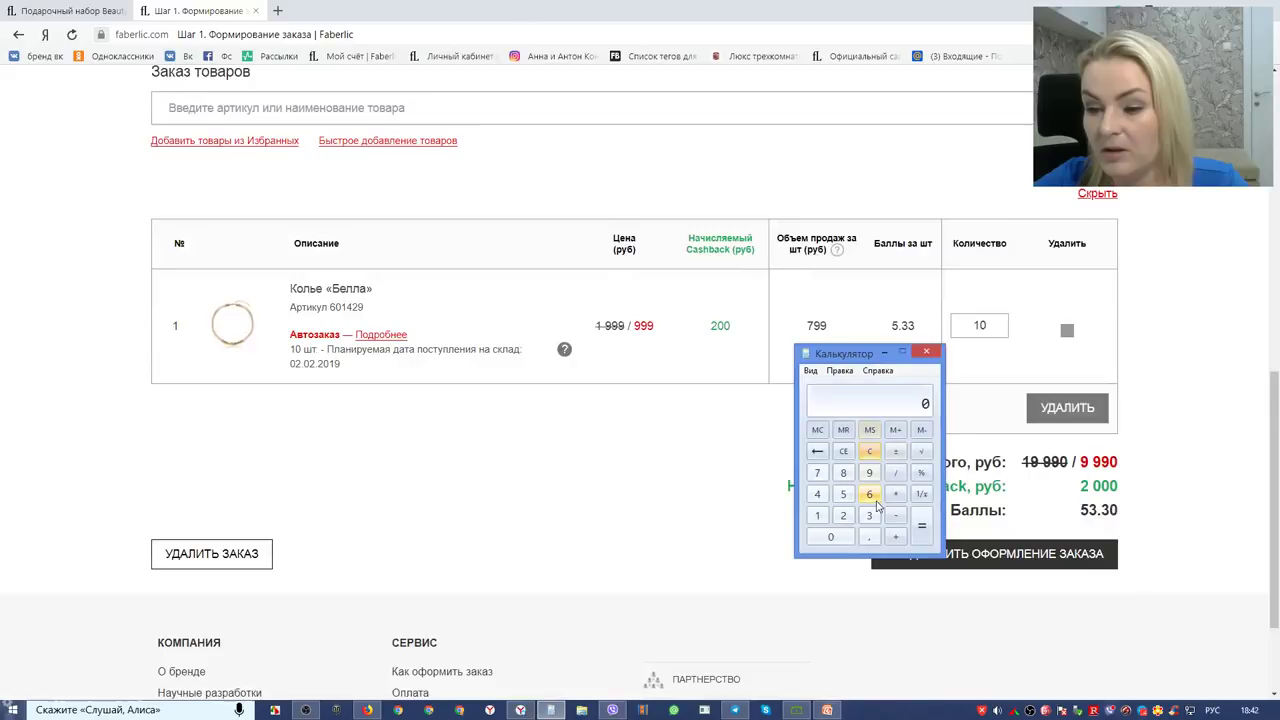
pyautogui.moveTo(861, 360)
pyautogui.mouseDown()
pyautogui.moveTo(850, 365)
pyautogui.moveTo(862, 365)
pyautogui.mouseUp()
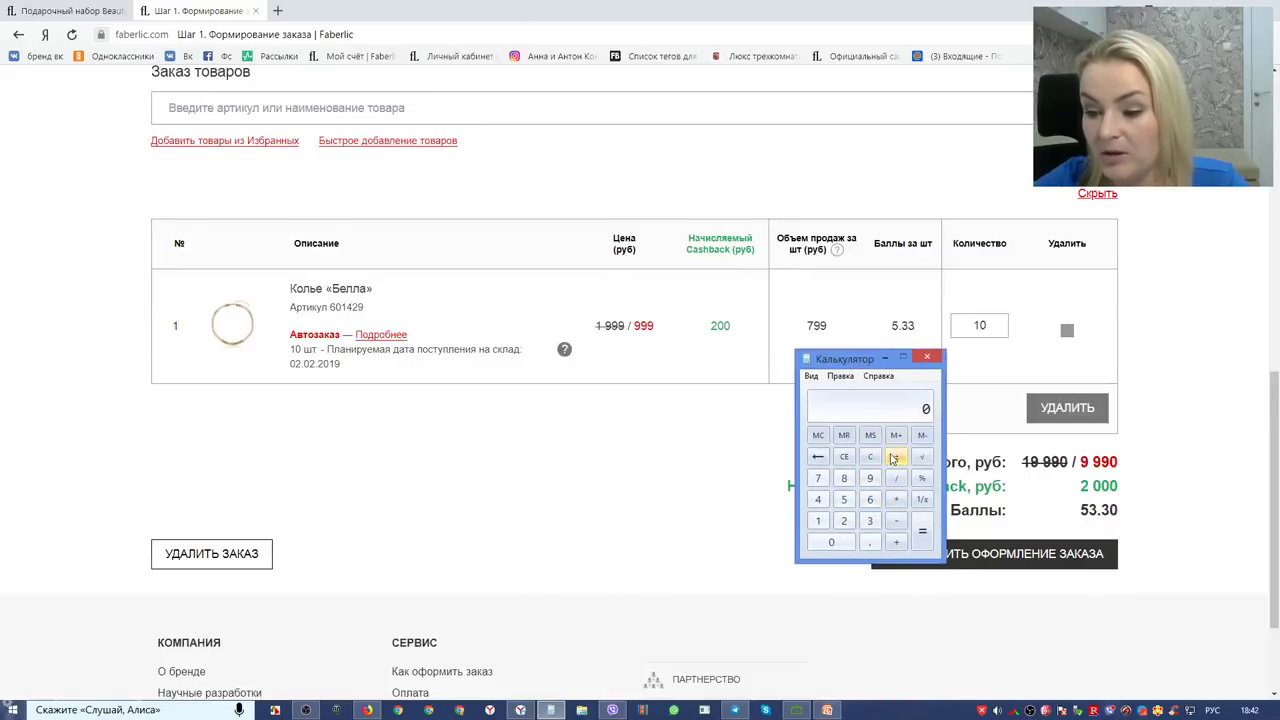
pyautogui.click(843, 498)
pyautogui.click(869, 522)
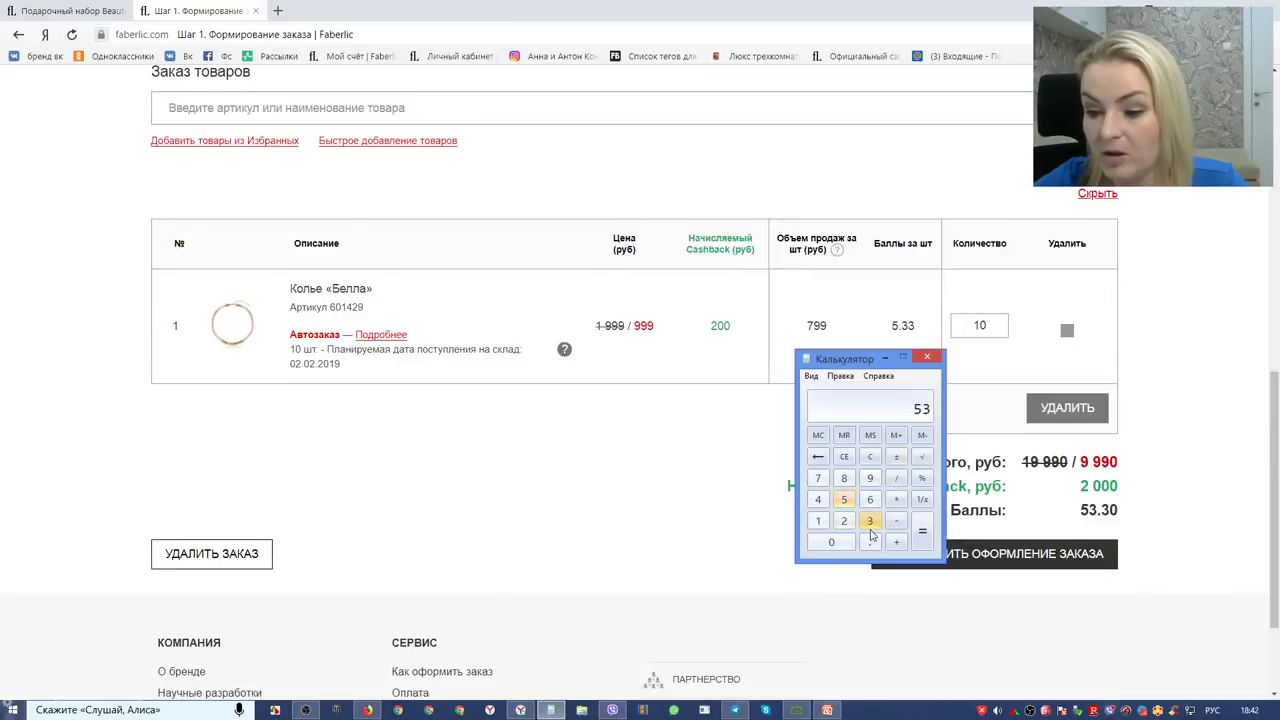
pyautogui.click(869, 542)
pyautogui.click(869, 521)
pyautogui.click(899, 500)
pyautogui.click(869, 499)
pyautogui.click(836, 543)
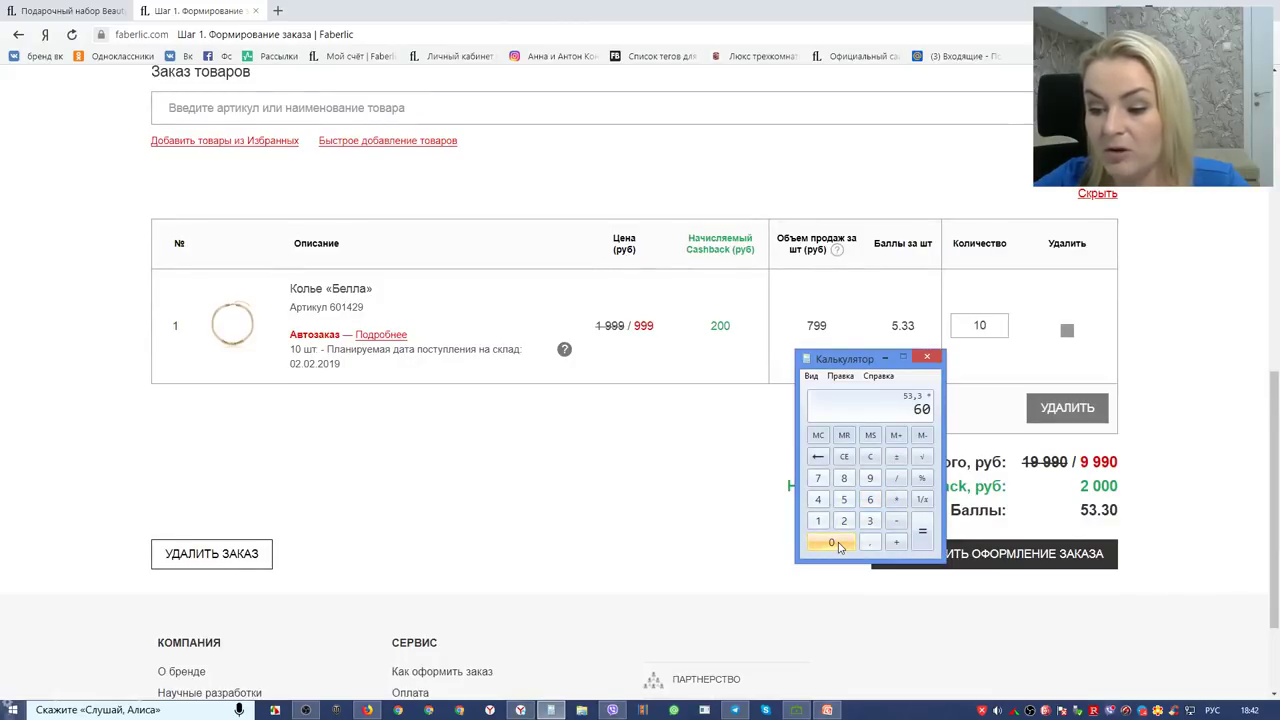
# Step: Multiply the calculator's running product by 0.03 and compute the result
pyautogui.click(896, 499)
pyautogui.click(832, 543)
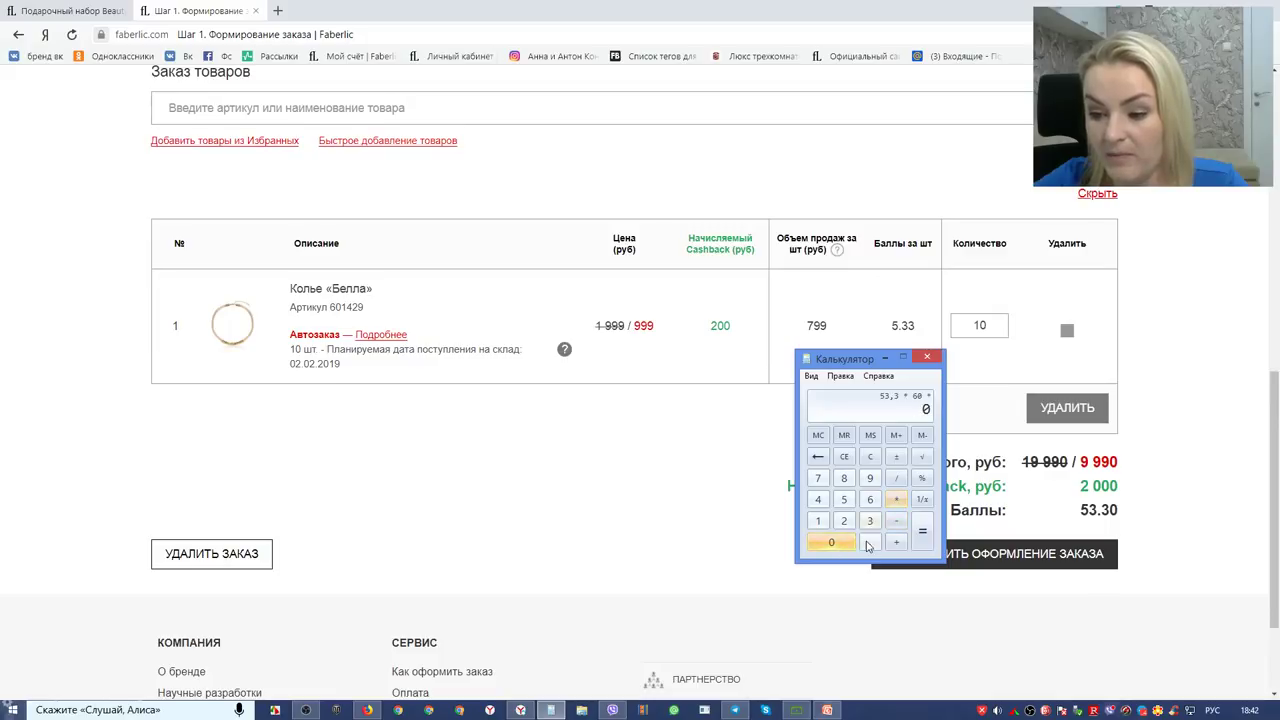
pyautogui.click(868, 543)
pyautogui.click(872, 524)
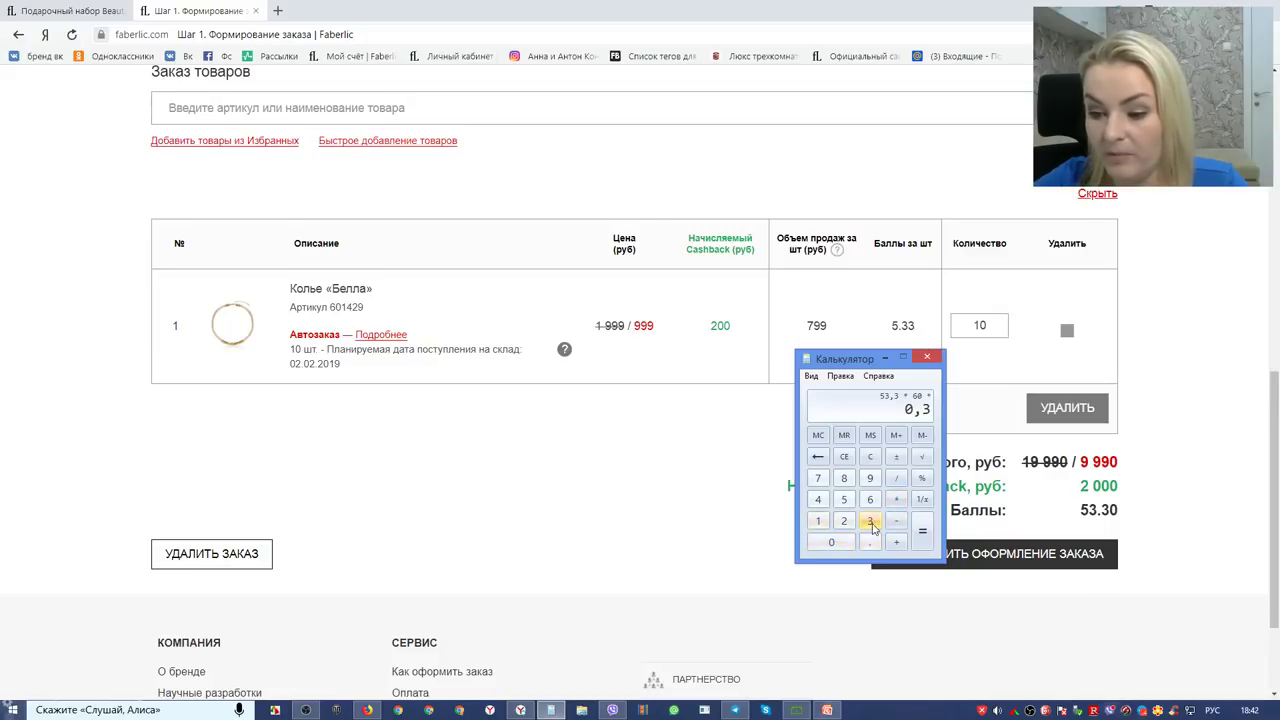
pyautogui.press('BackSpace')
pyautogui.press('0')
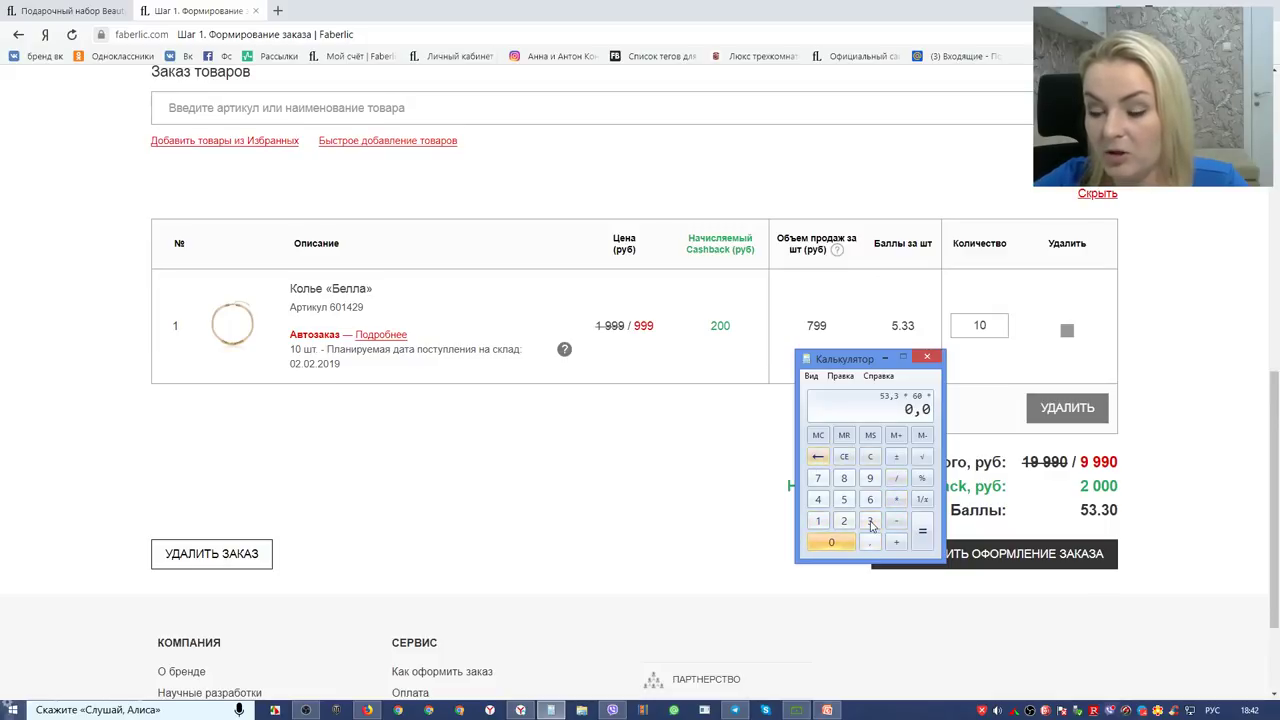
pyautogui.click(872, 524)
pyautogui.click(921, 540)
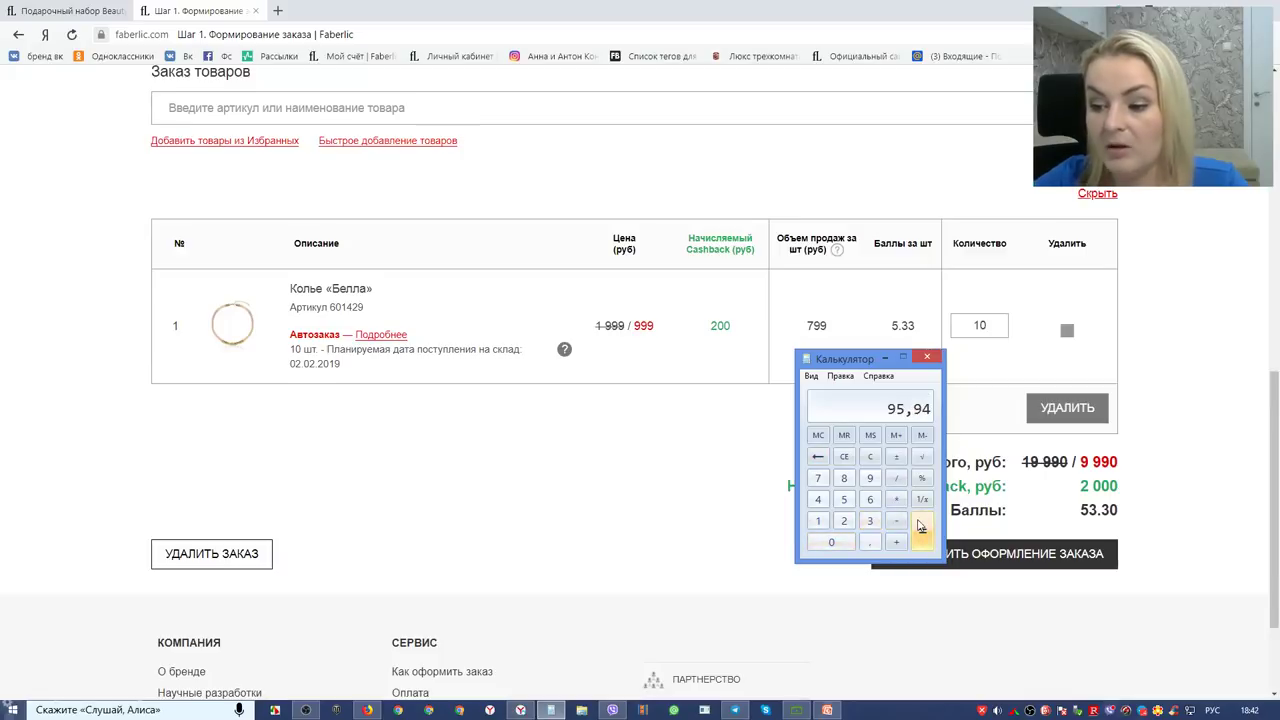
# Step: Try to multiply 53.3 by 60 and by 0.23 using the percent function, and clear the calculator
pyautogui.click(870, 456)
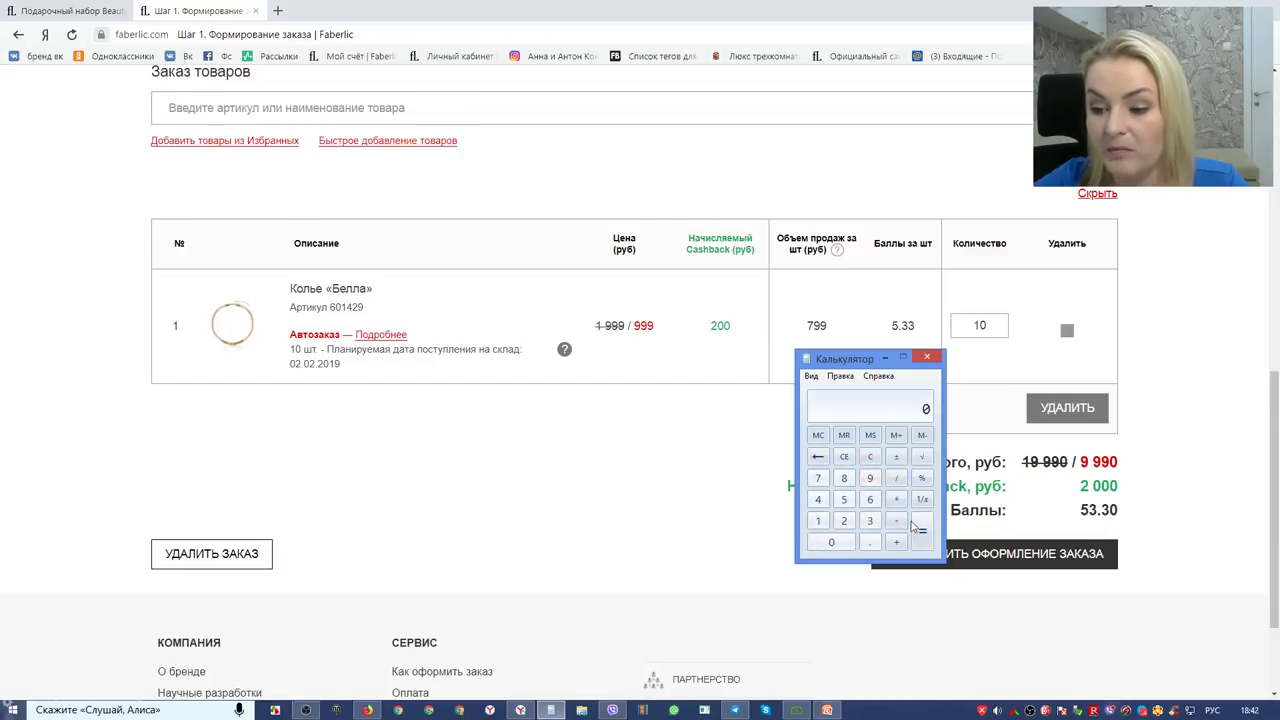
pyautogui.click(844, 499)
pyautogui.click(870, 520)
pyautogui.click(870, 542)
pyautogui.click(871, 521)
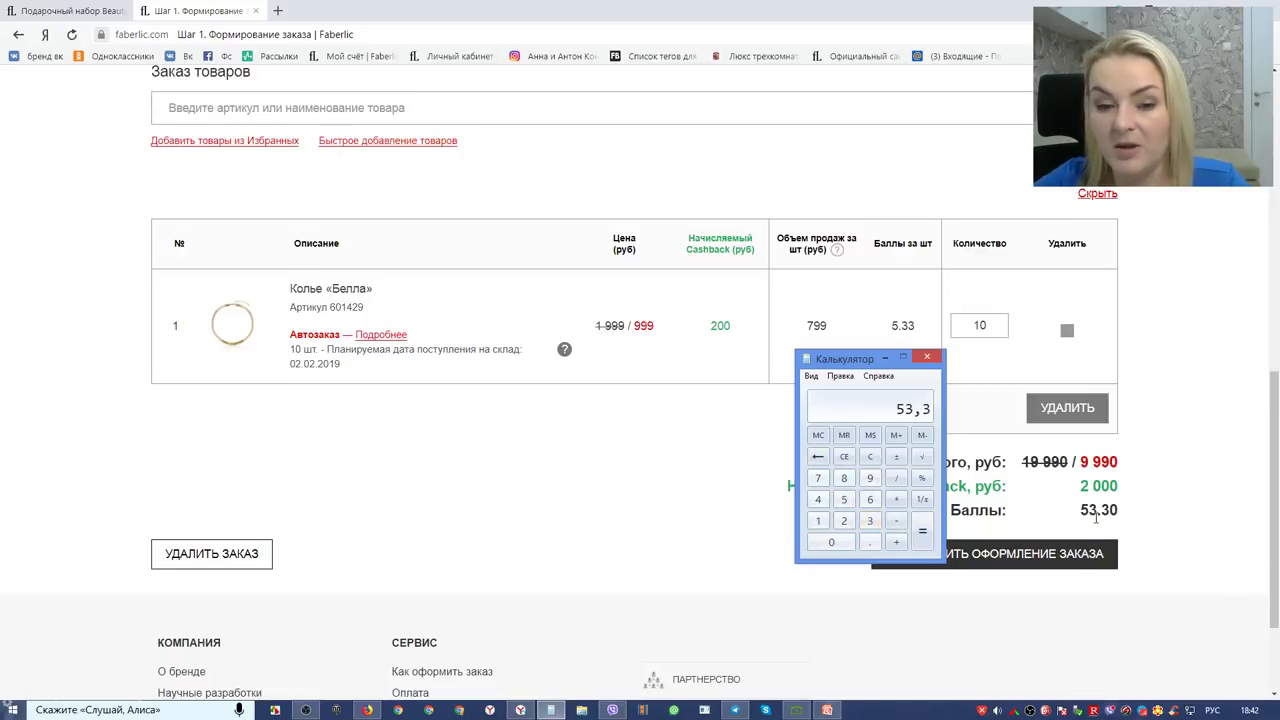
pyautogui.click(898, 501)
pyautogui.click(870, 500)
pyautogui.click(850, 541)
pyautogui.click(898, 499)
pyautogui.click(831, 541)
pyautogui.click(870, 541)
pyautogui.click(848, 521)
pyautogui.click(870, 521)
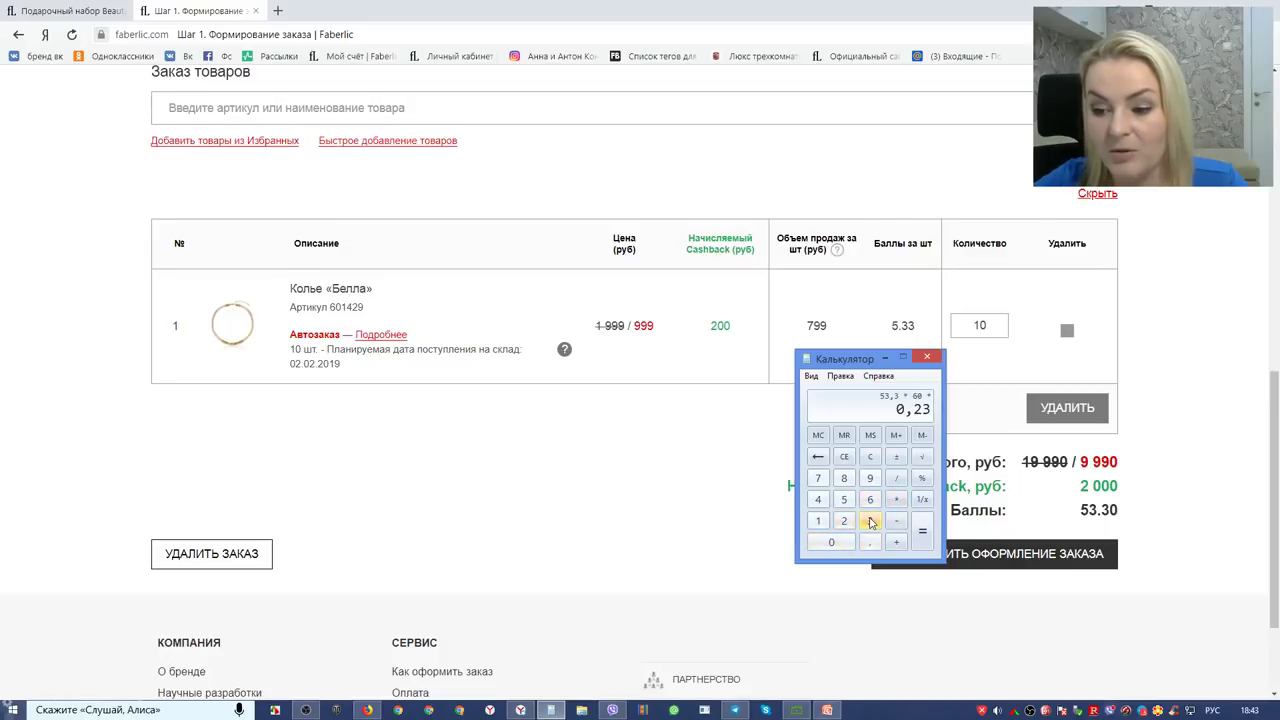
pyautogui.click(922, 479)
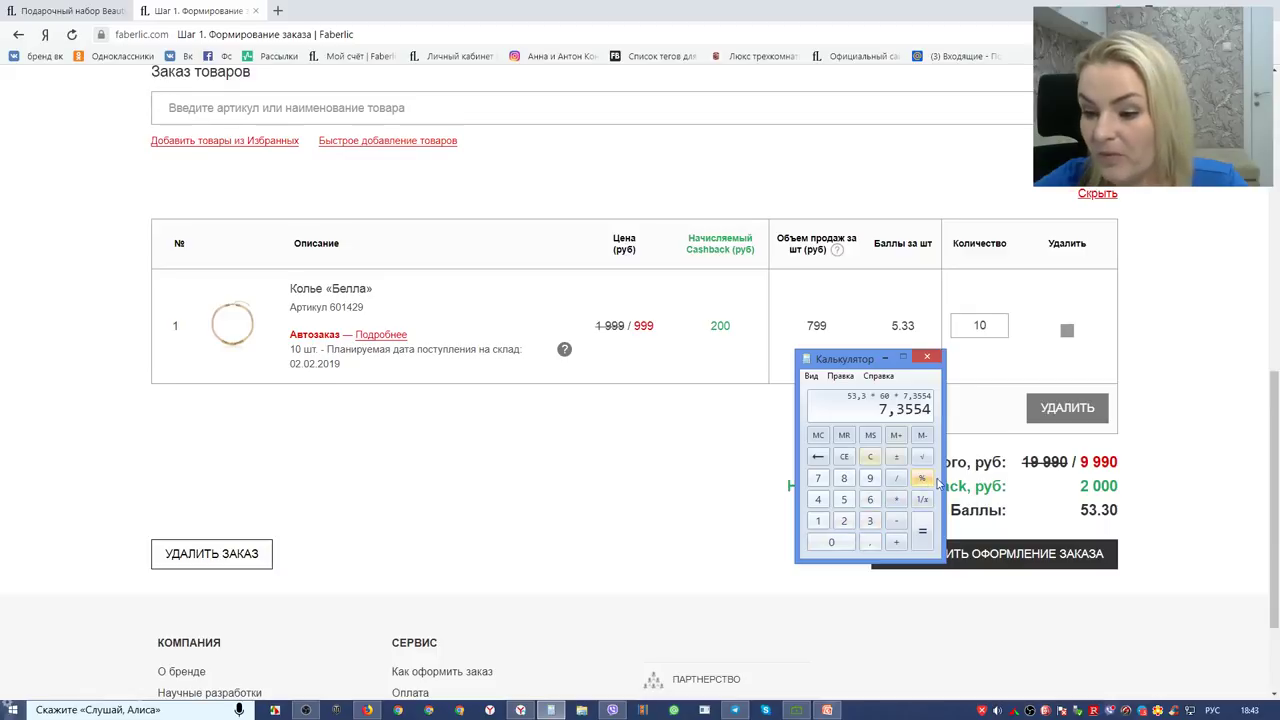
pyautogui.click(922, 530)
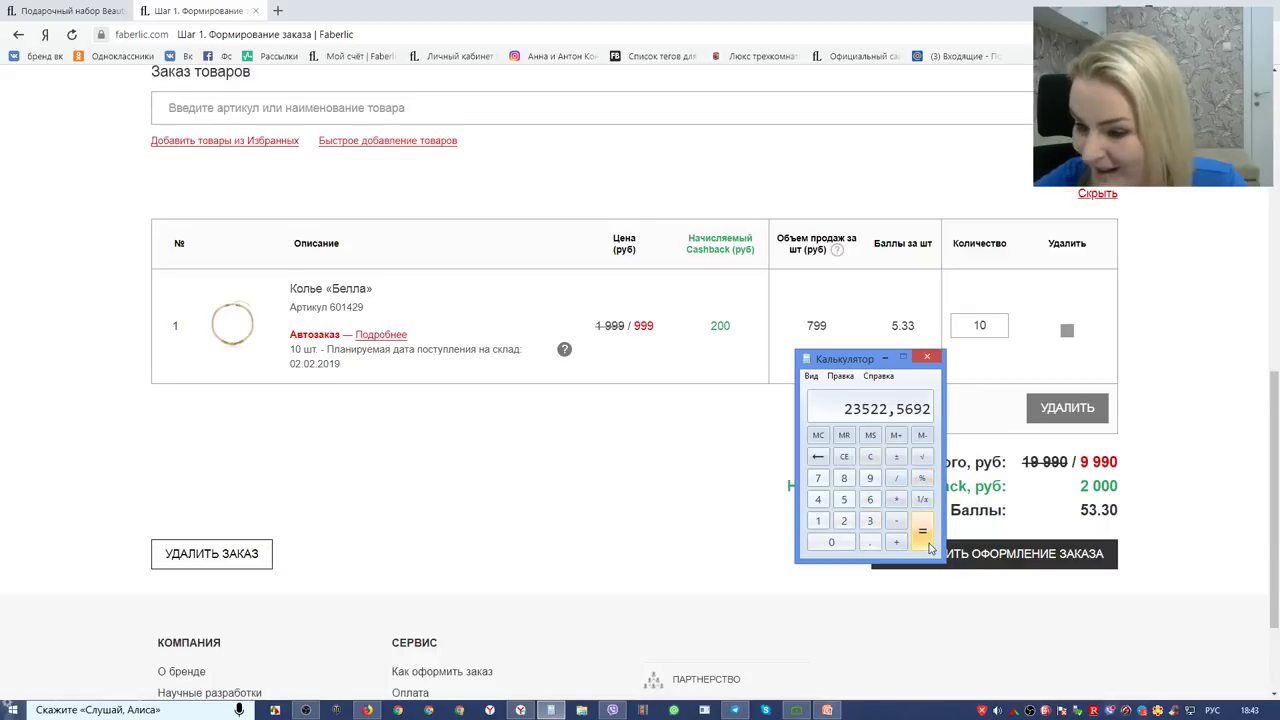
pyautogui.click(870, 456)
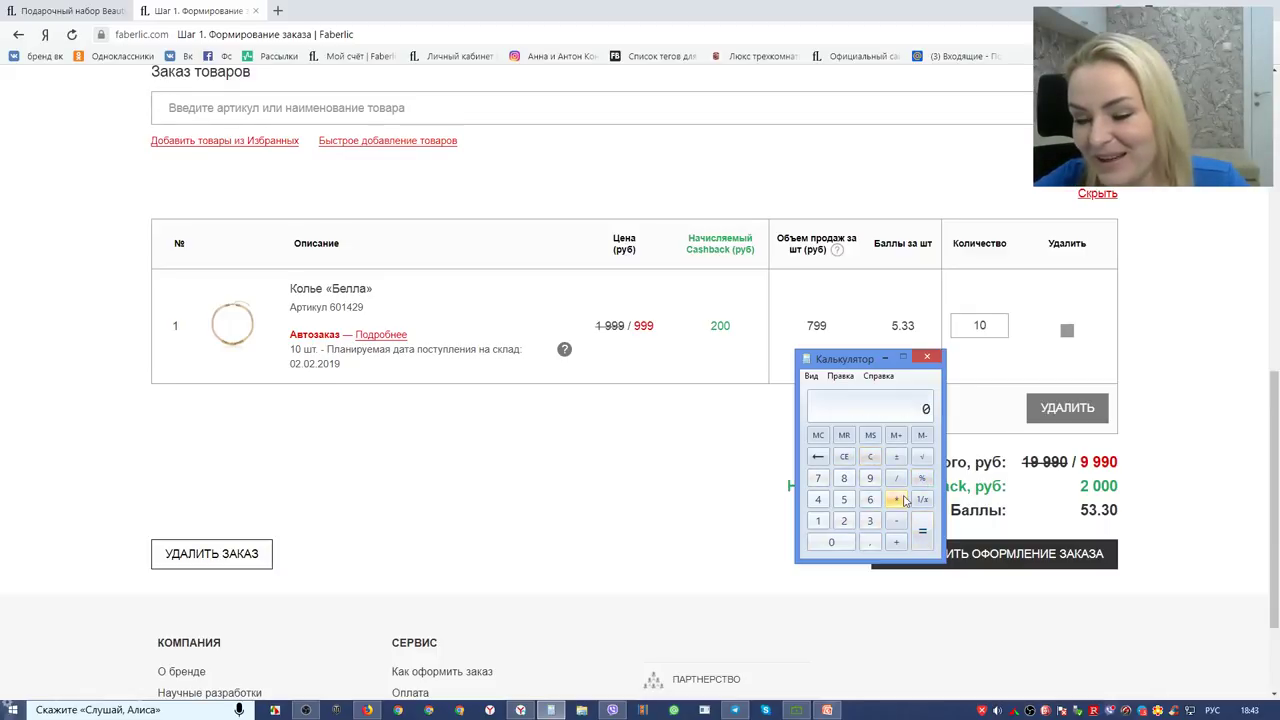
# Step: Calculate the order's 53.3 points multiplied by 60 and by 0.23
pyautogui.click(844, 499)
pyautogui.click(870, 521)
pyautogui.click(870, 542)
pyautogui.click(870, 521)
pyautogui.click(897, 500)
pyautogui.click(870, 499)
pyautogui.click(828, 541)
pyautogui.press('Return')
pyautogui.click(831, 541)
pyautogui.click(870, 542)
pyautogui.click(844, 521)
pyautogui.click(870, 521)
pyautogui.click(922, 533)
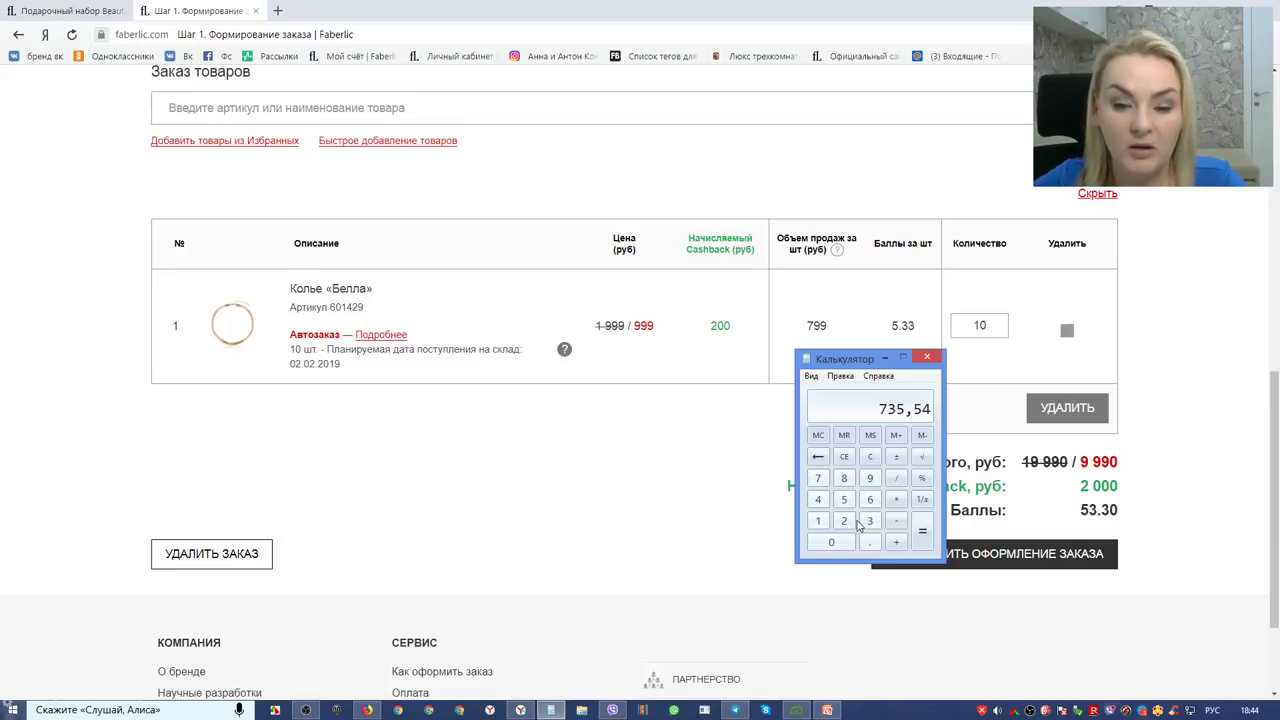
# Step: Return to the webinar room in Firefox and read the participants' chat replies about their VIP periods
pyautogui.click(75, 12)
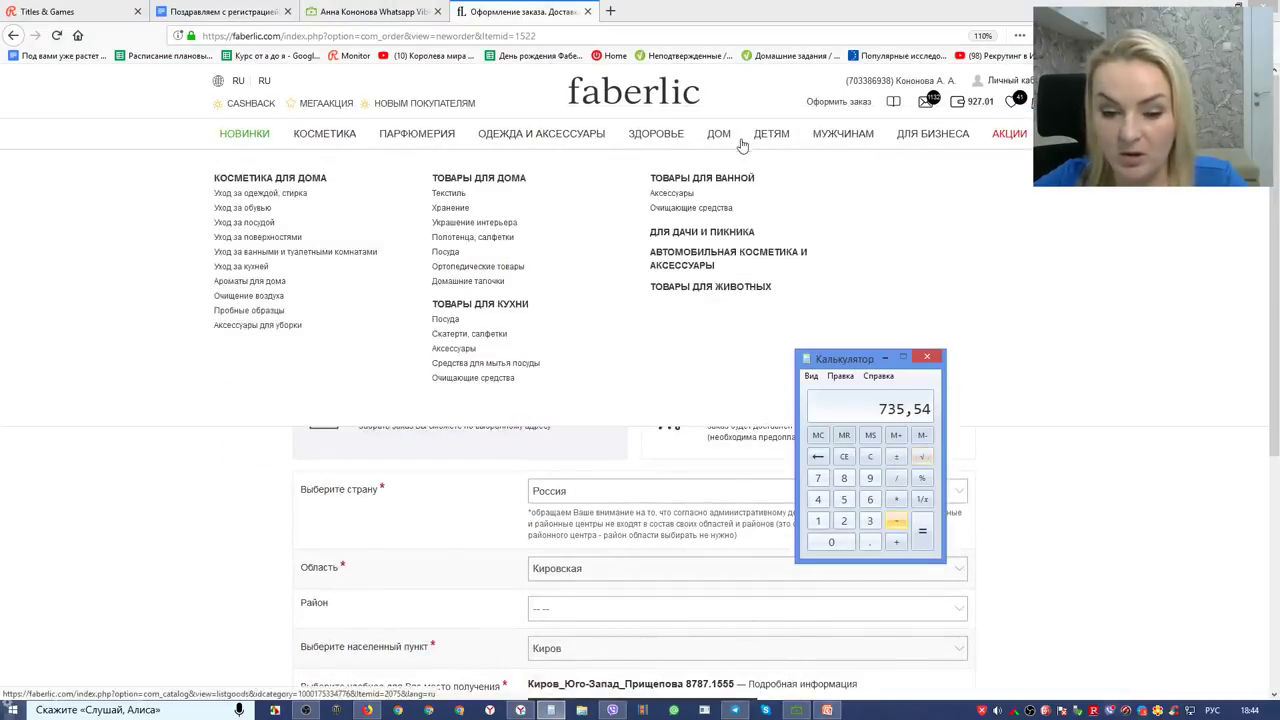
pyautogui.click(373, 12)
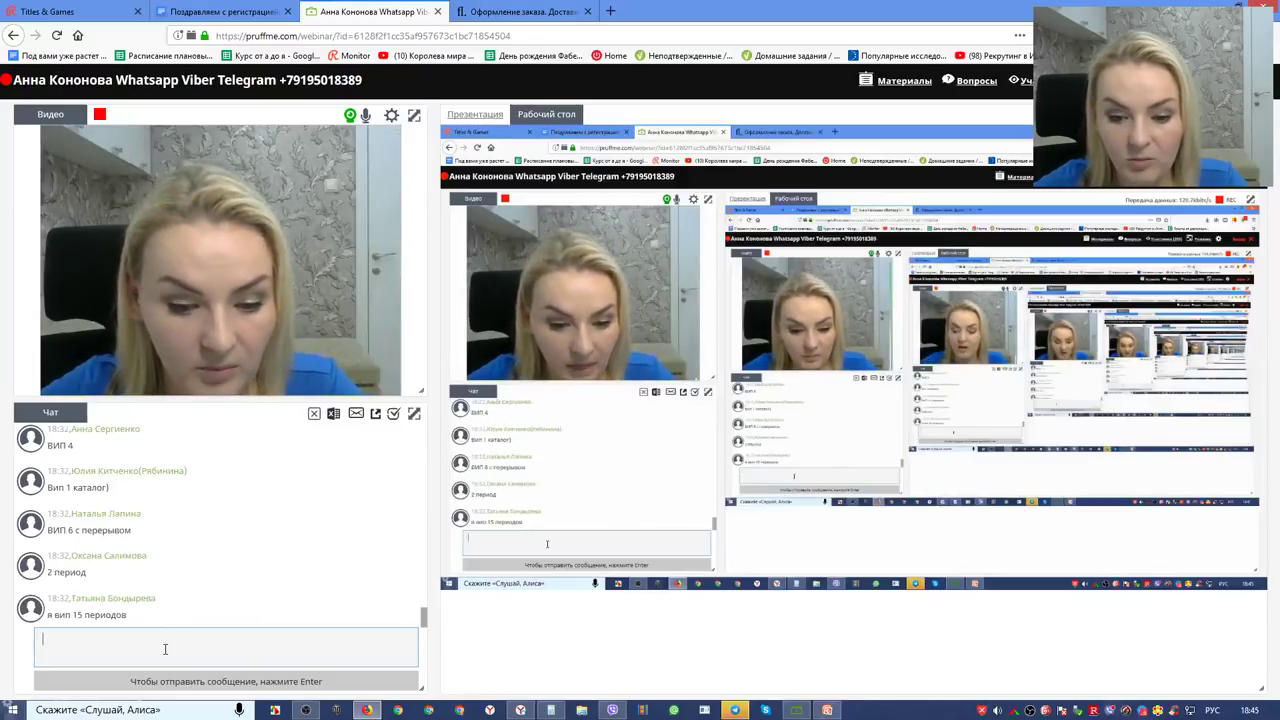
pyautogui.click(165, 649)
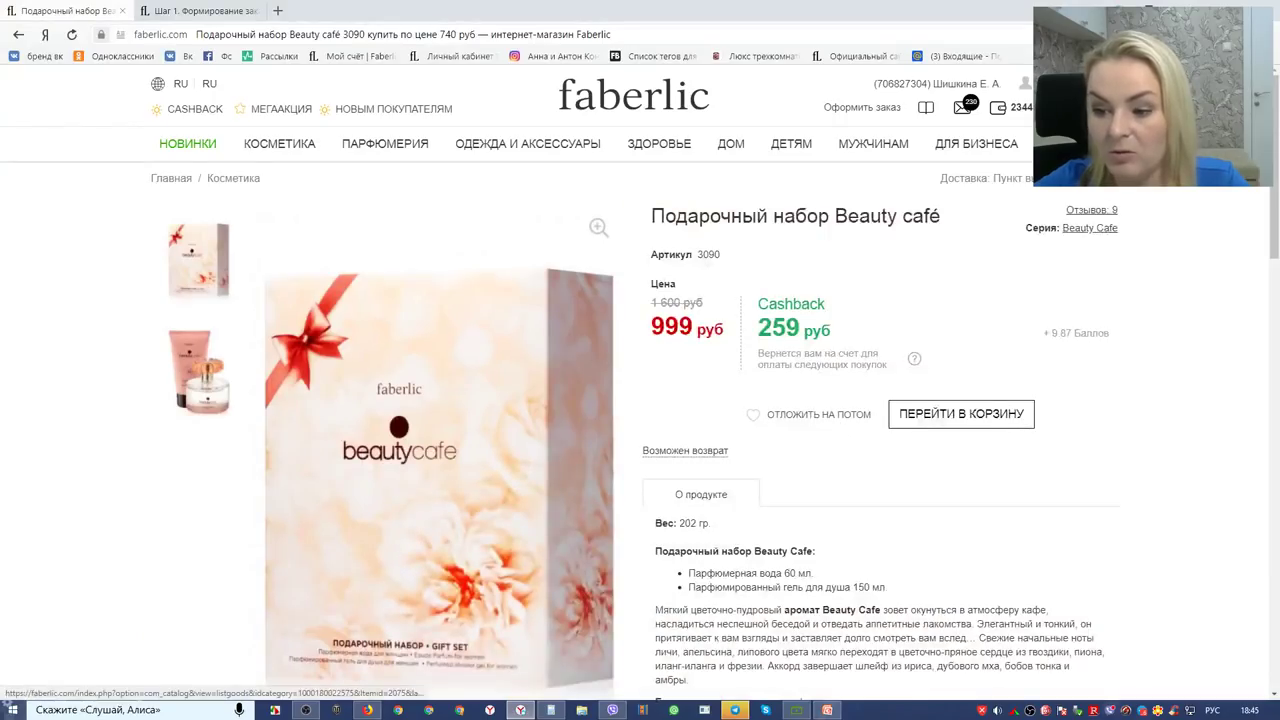
# Step: In Yandex Browser, open the Faberlic account's personal data and display its settings
pyautogui.moveTo(1040, 83)
pyautogui.click(972, 344)
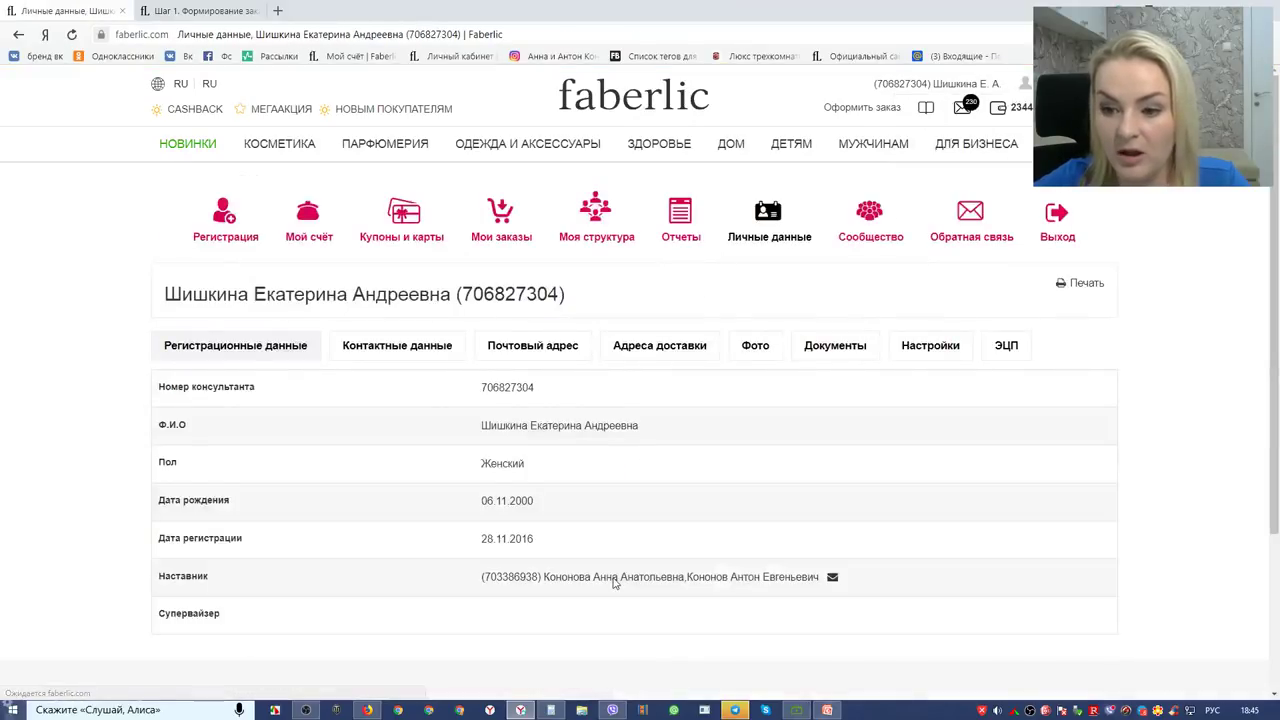
pyautogui.scroll(-3, 686, 467)
pyautogui.scroll(3, 686, 467)
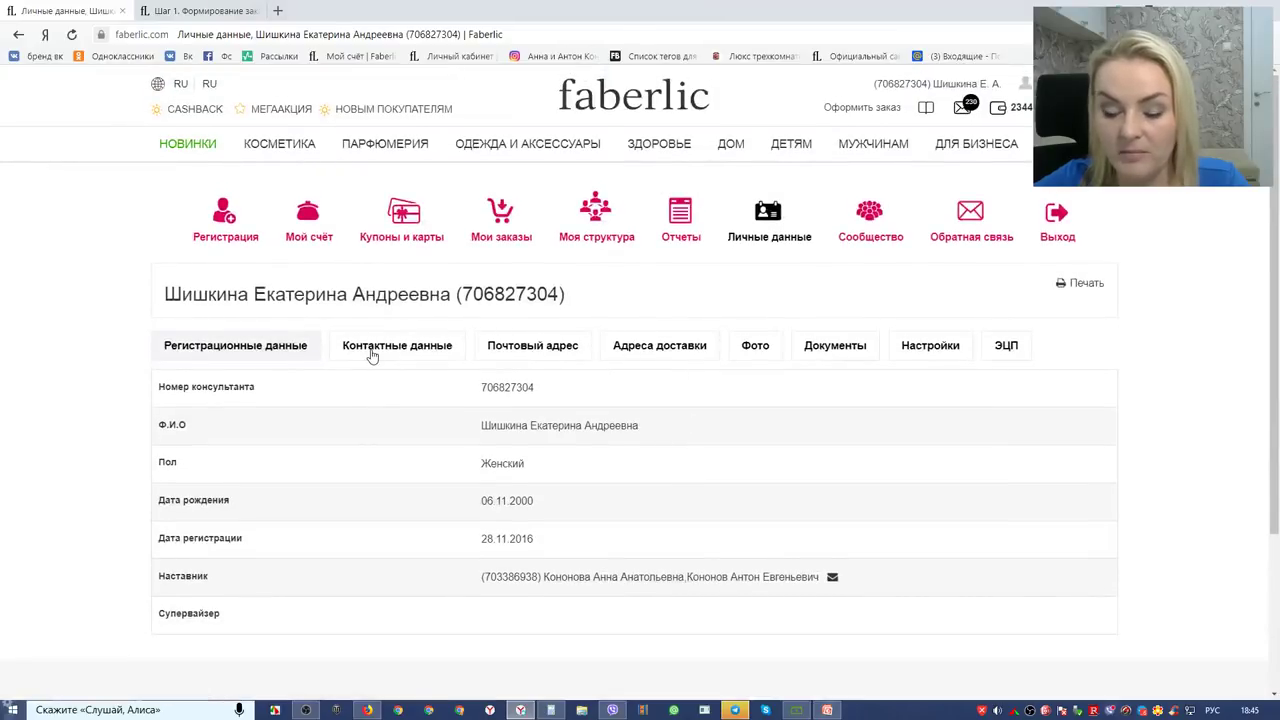
pyautogui.click(934, 352)
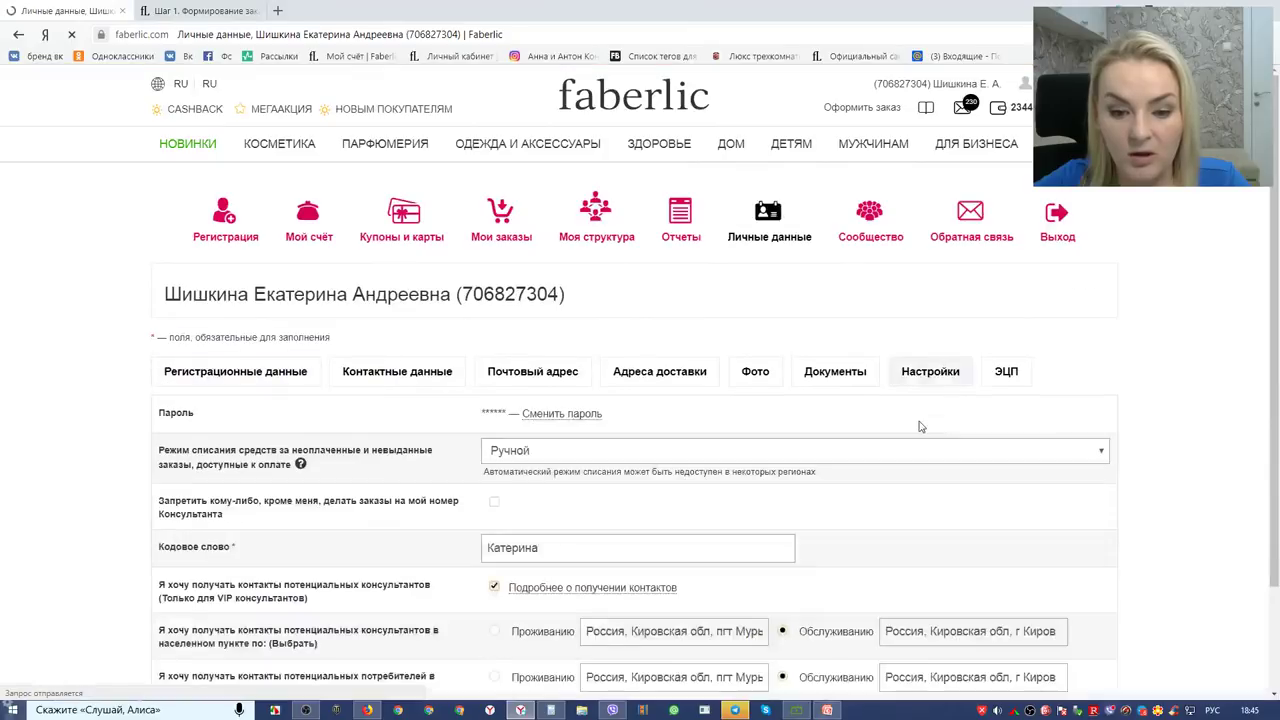
# Step: Look over the settings for receiving potential consultants' contacts down to the save option, and return to the webinar chat in Firefox
pyautogui.scroll(-3, 860, 426)
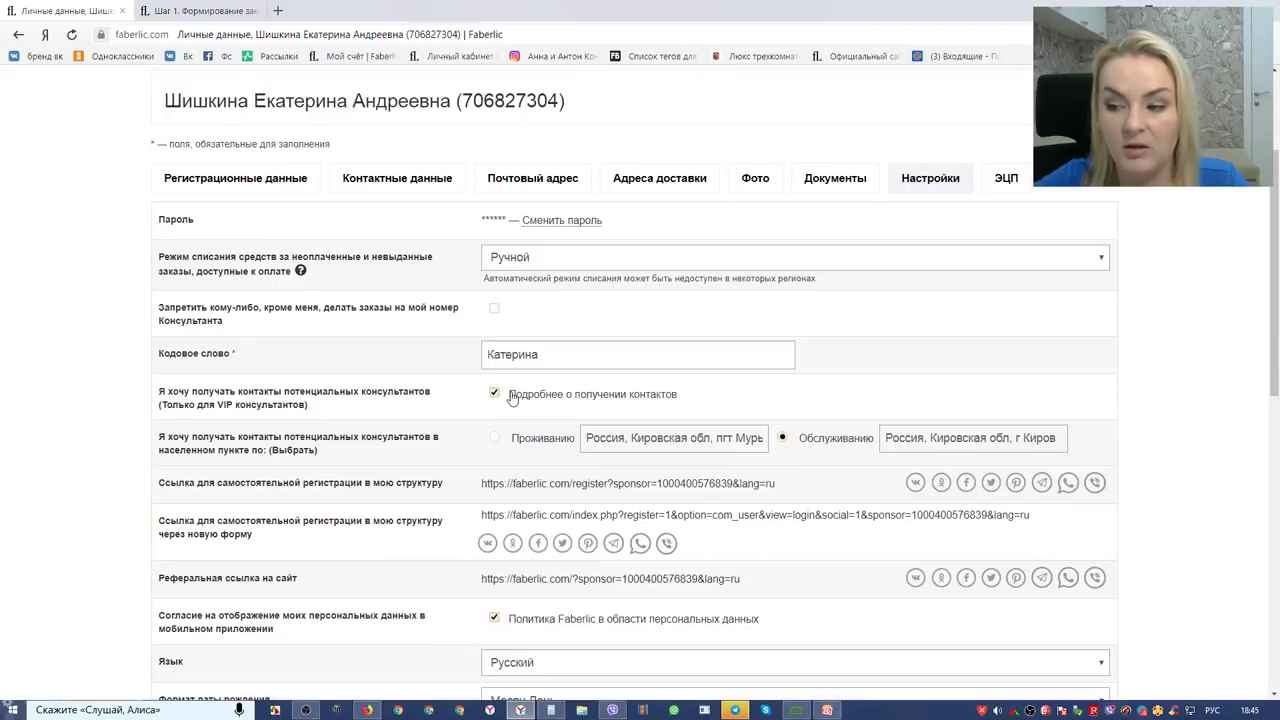
pyautogui.scroll(-6, 600, 420)
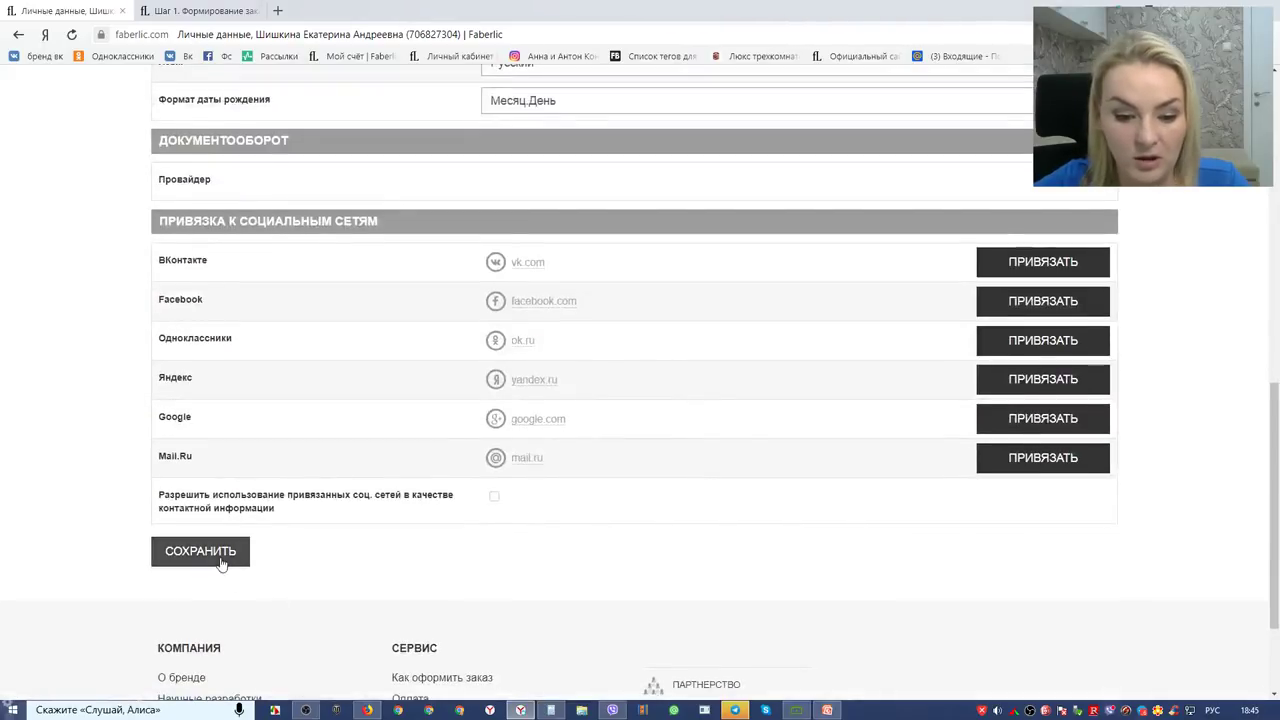
pyautogui.click(367, 710)
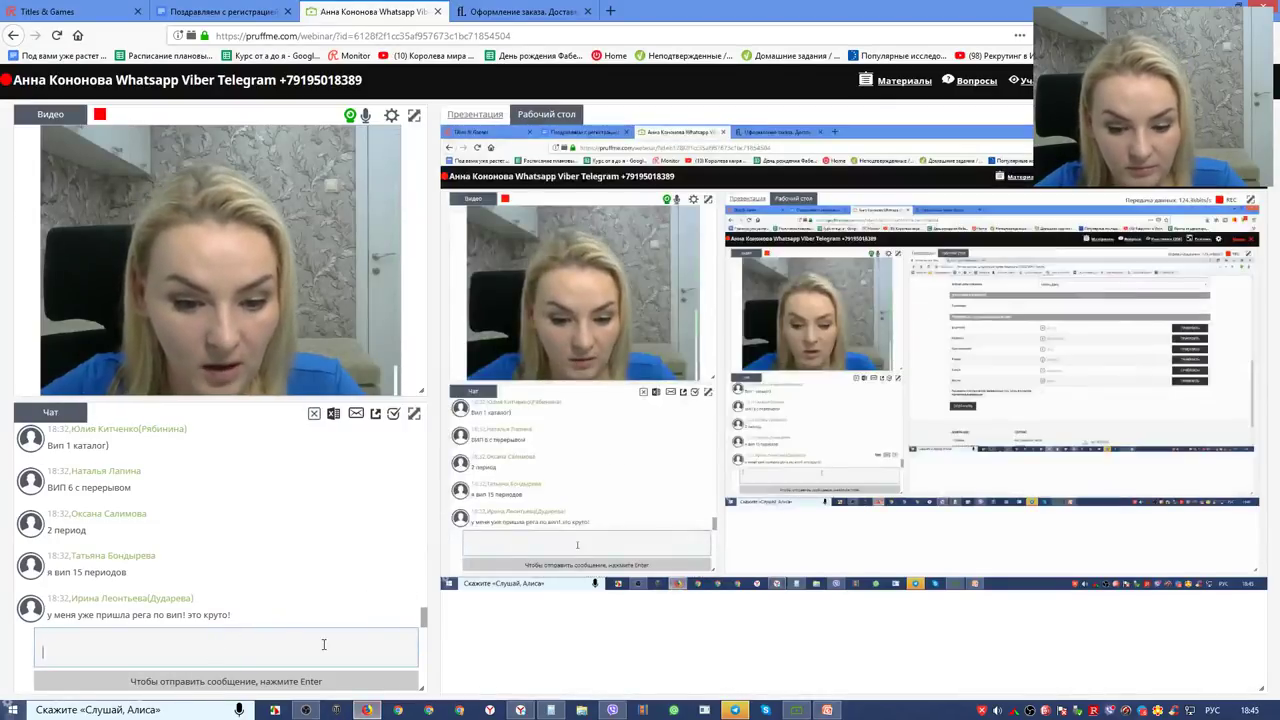